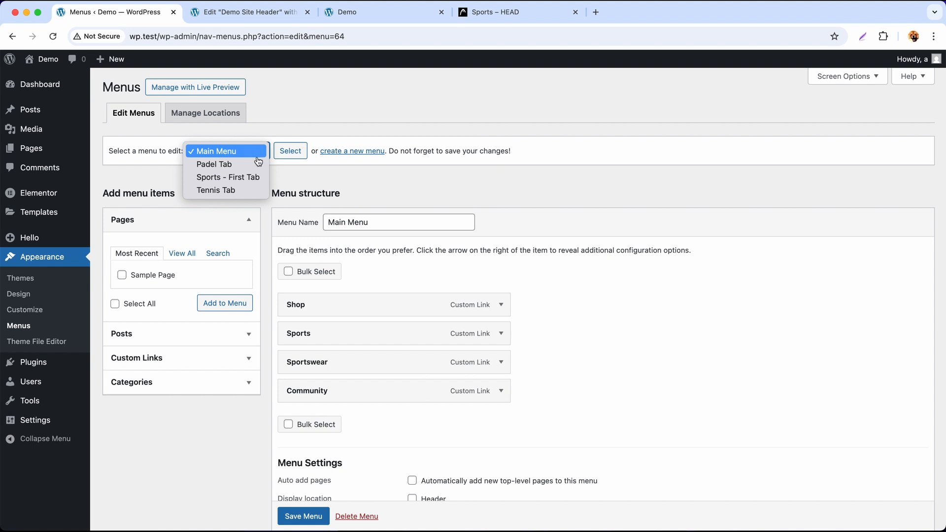
Open the Sports - First Tab menu to review its items
click(384, 210)
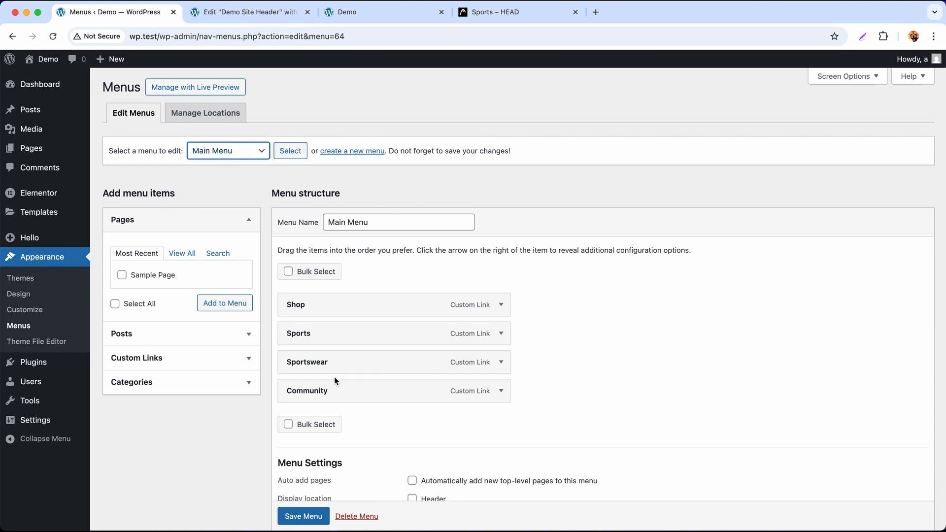
click(224, 151)
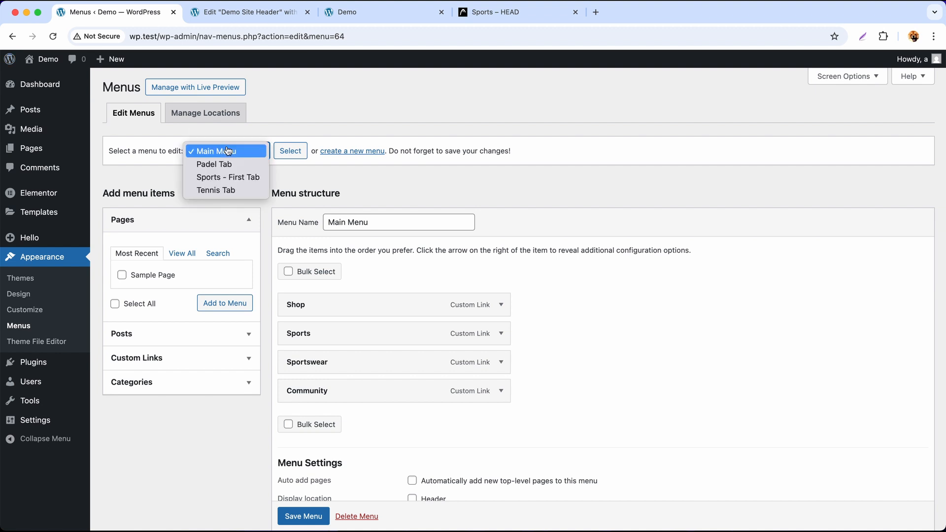
click(236, 177)
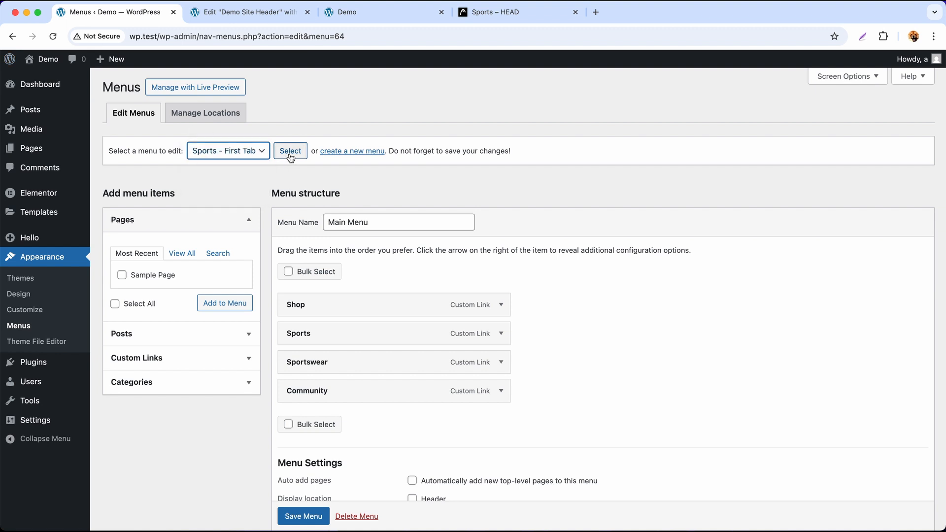
click(290, 156)
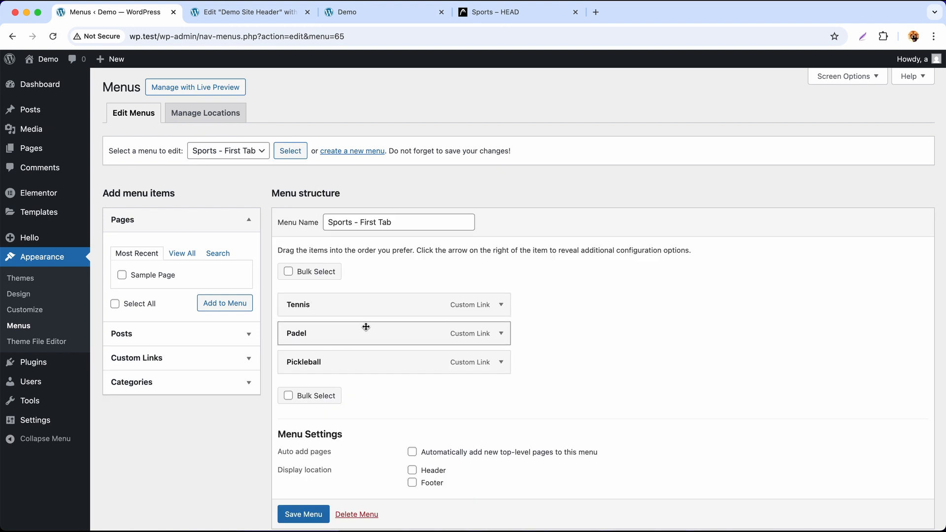
Open the Tennis Tab menu to review its items
click(265, 157)
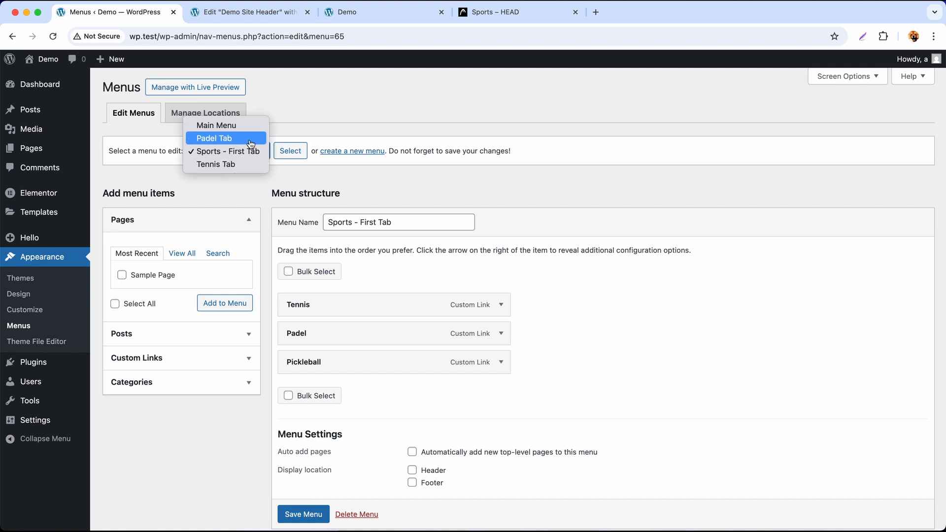
click(248, 165)
click(278, 157)
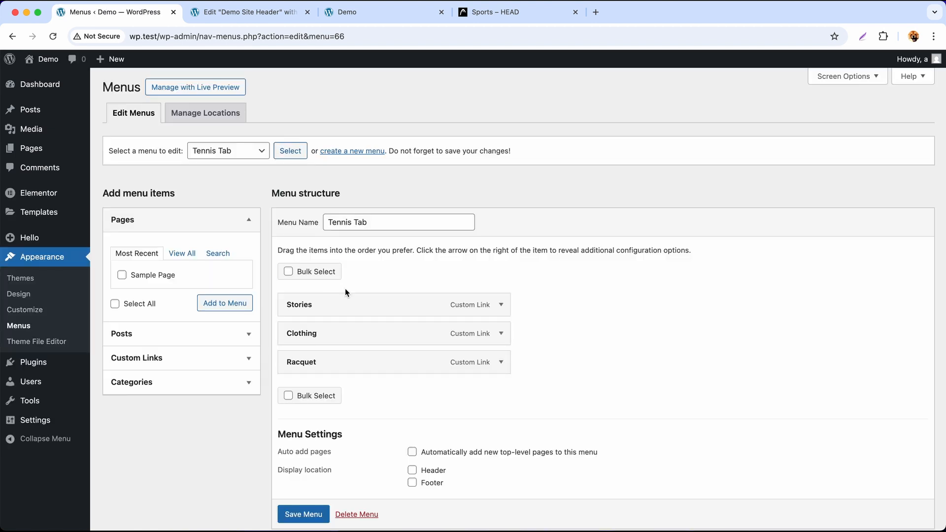
Look at the Demo Site Header template in the Elementor editor and at the live Demo page, ending back in the editor
click(222, 13)
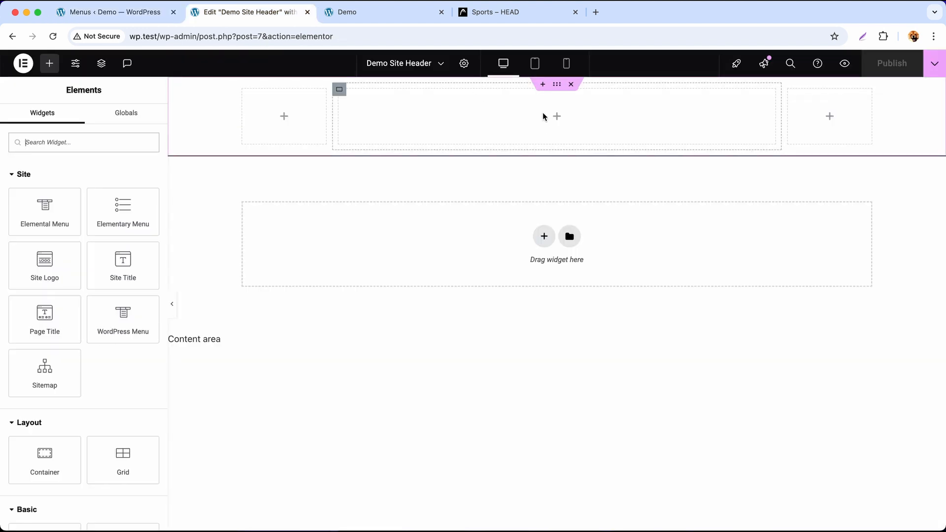
click(378, 14)
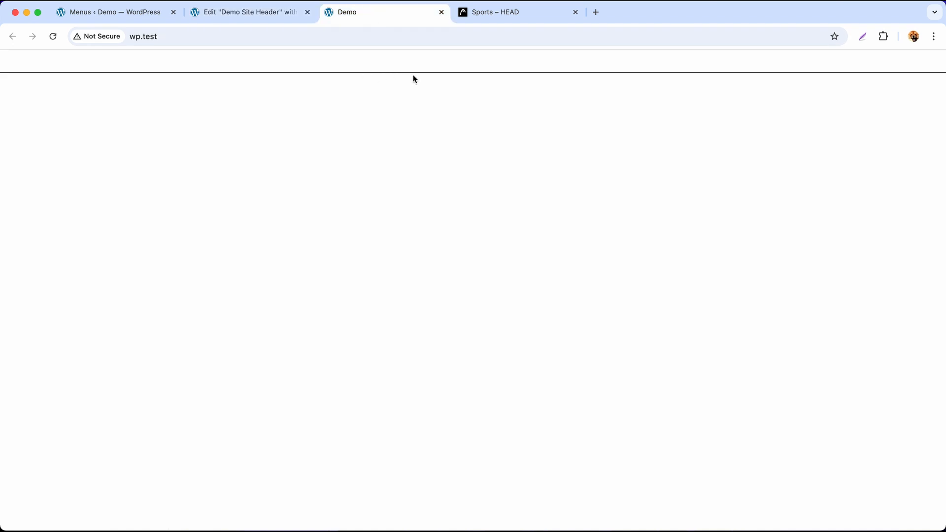
click(249, 15)
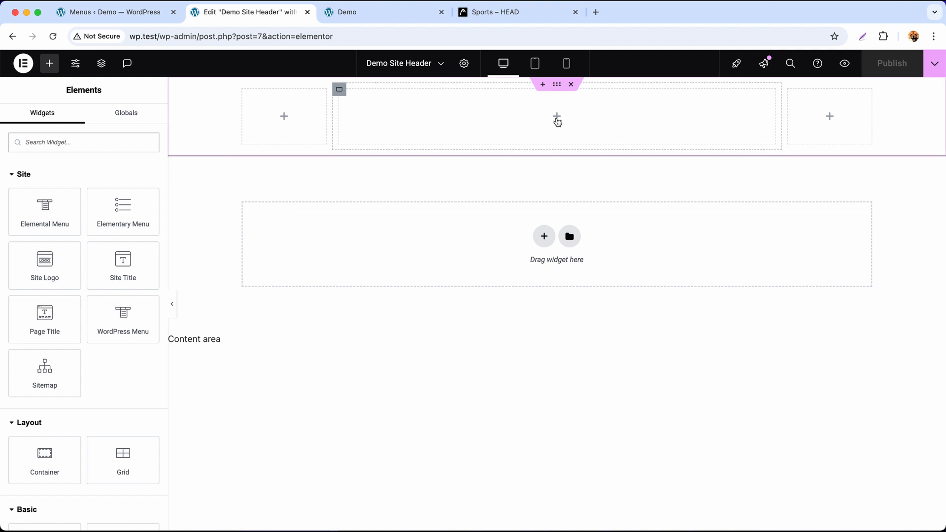
Add an Elemental Menu widget to the header's middle container, showing Main Menu with its top-level items aligned to the center
click(556, 118)
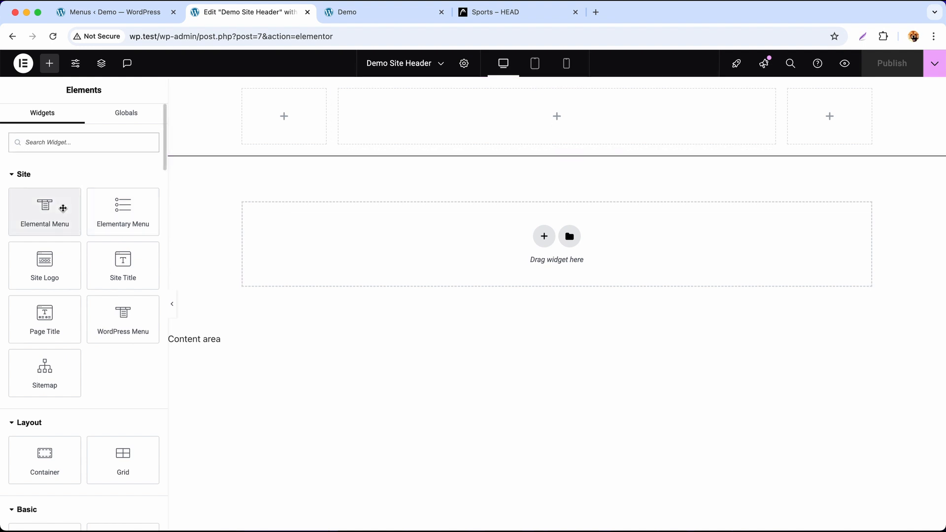
drag(64, 207, 435, 215)
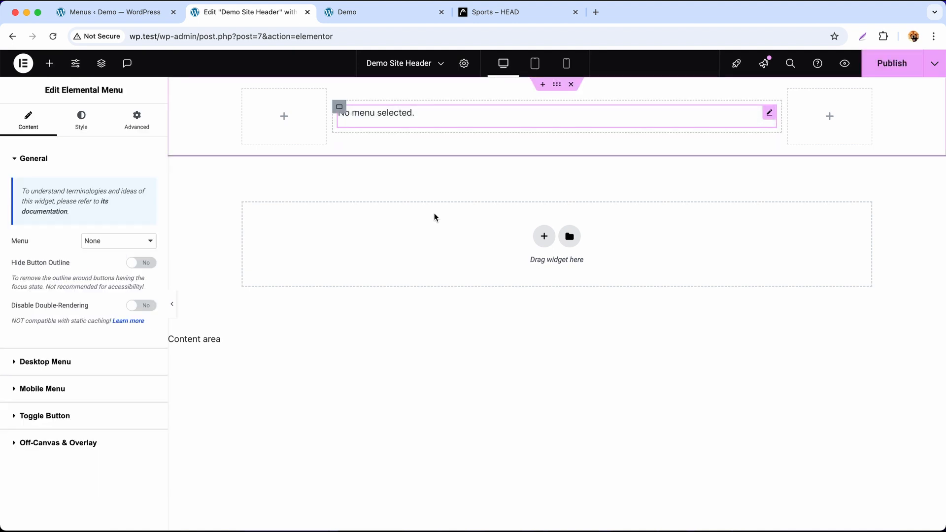
click(129, 242)
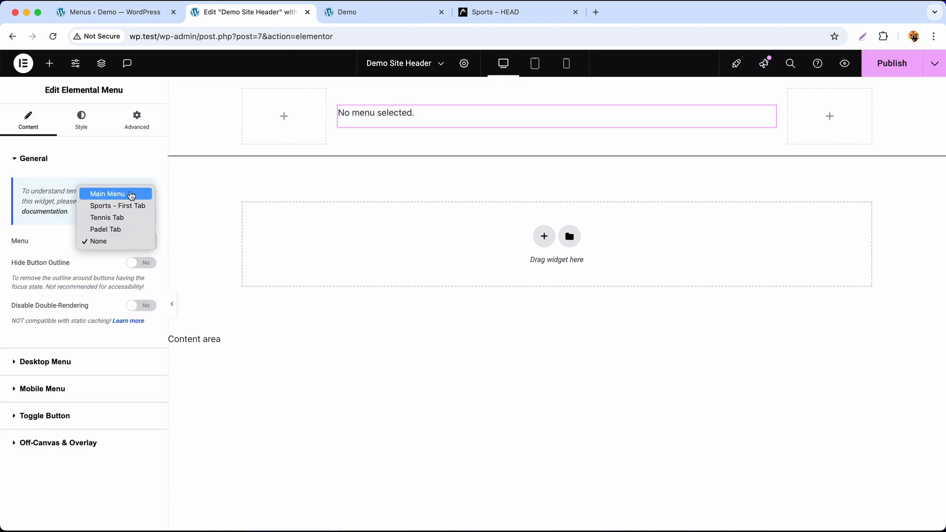
click(131, 194)
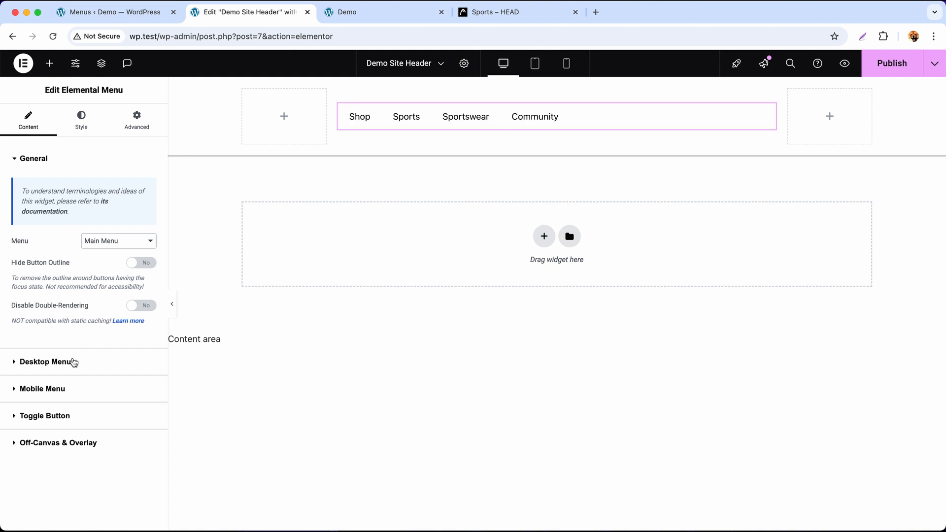
click(74, 363)
click(119, 237)
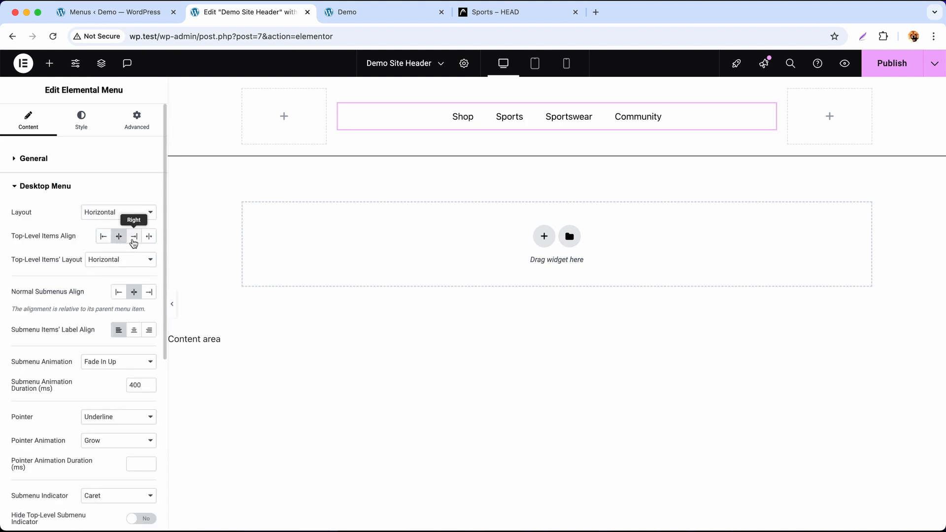
Set the desktop menu's typography weight to 600 (Semi Bold)
click(83, 126)
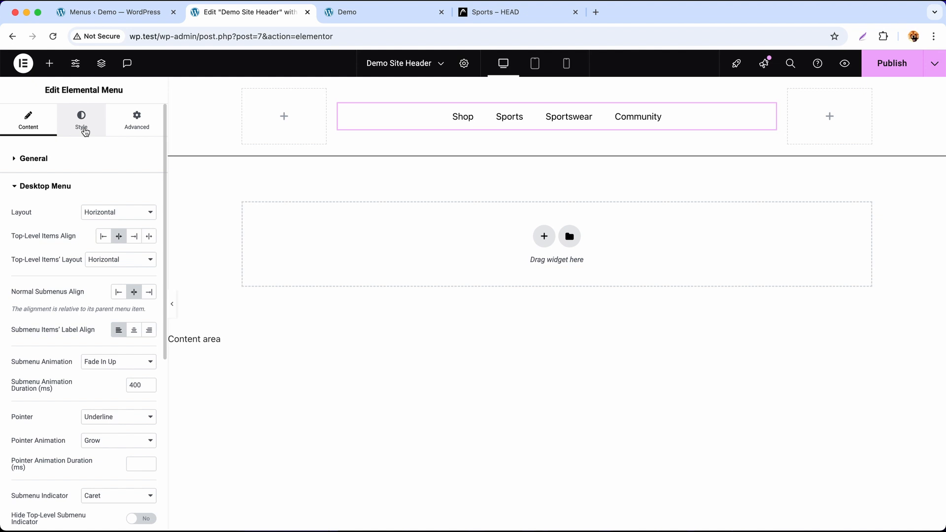
click(83, 127)
click(148, 187)
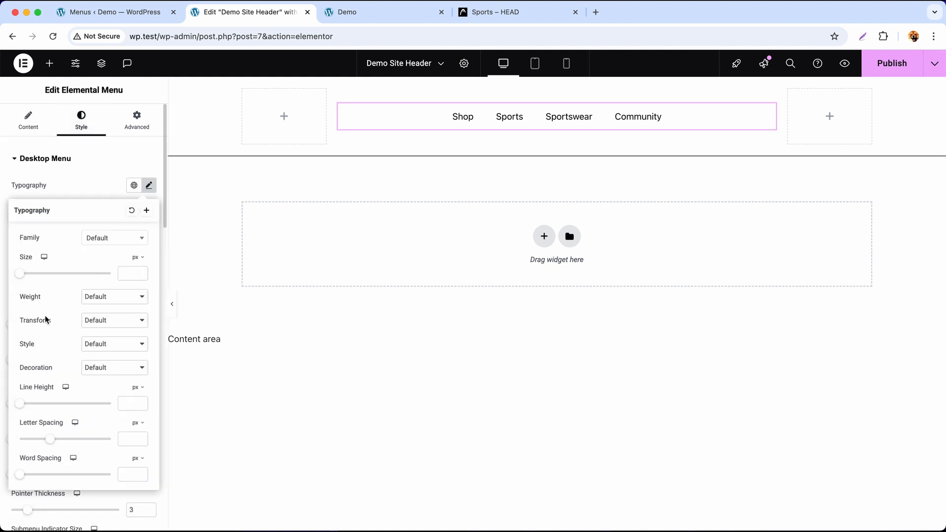
click(113, 296)
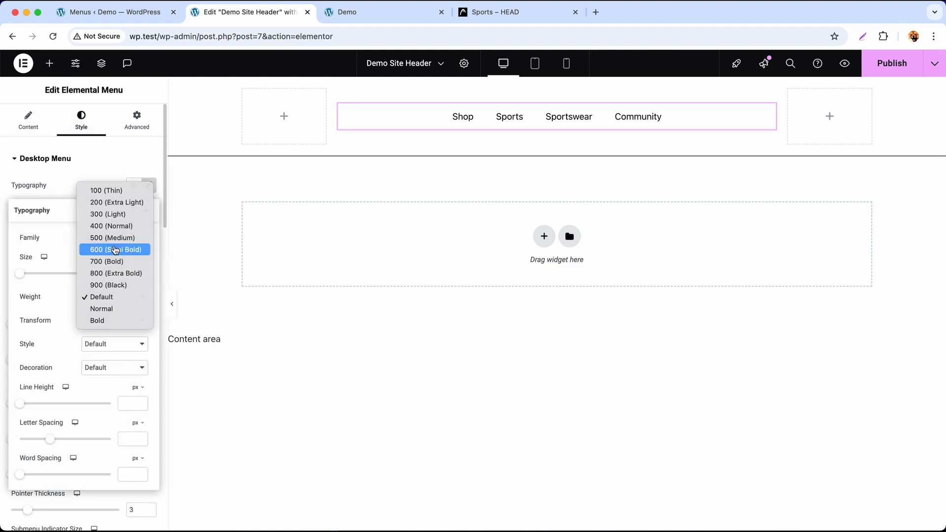
click(114, 249)
click(149, 185)
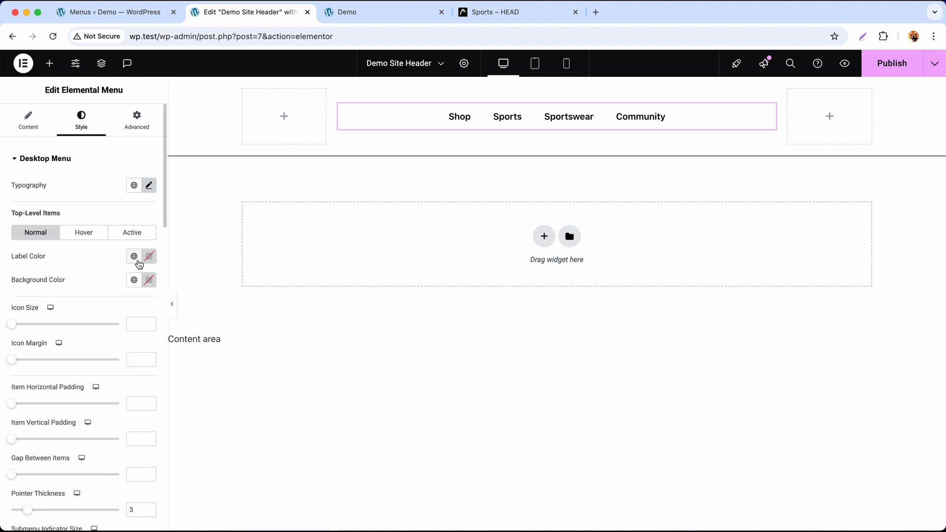
Set the top-level items' pointer color to dark gray #4D4C46 for the hover state and to black for the active state
click(86, 238)
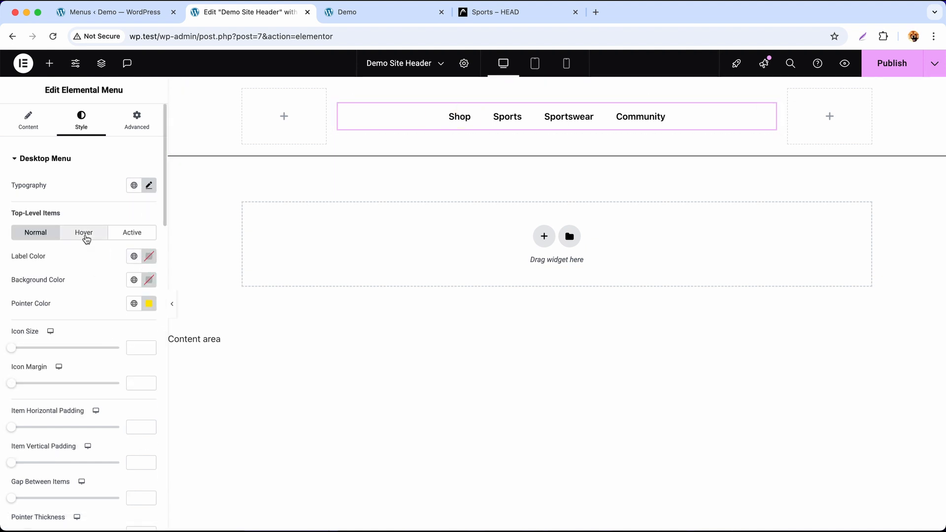
click(149, 303)
click(94, 408)
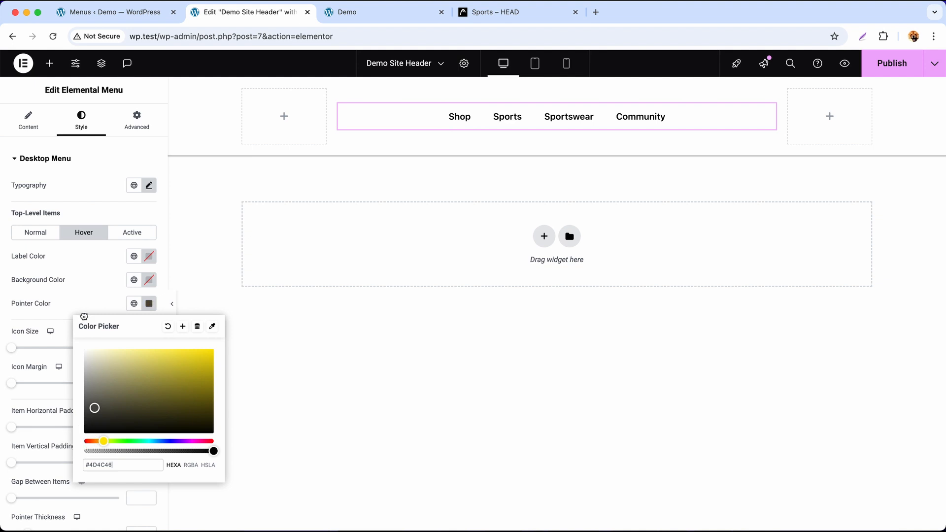
click(132, 232)
click(148, 303)
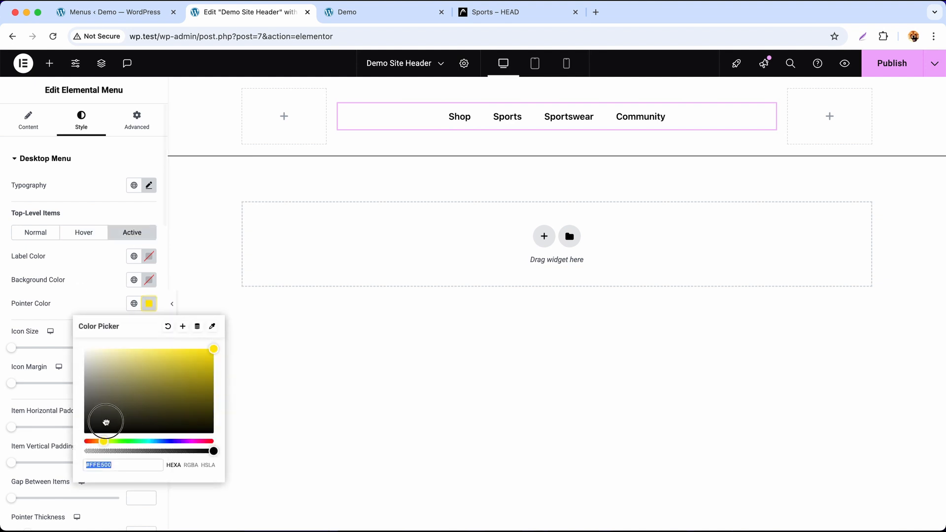
drag(105, 423, 84, 435)
click(89, 308)
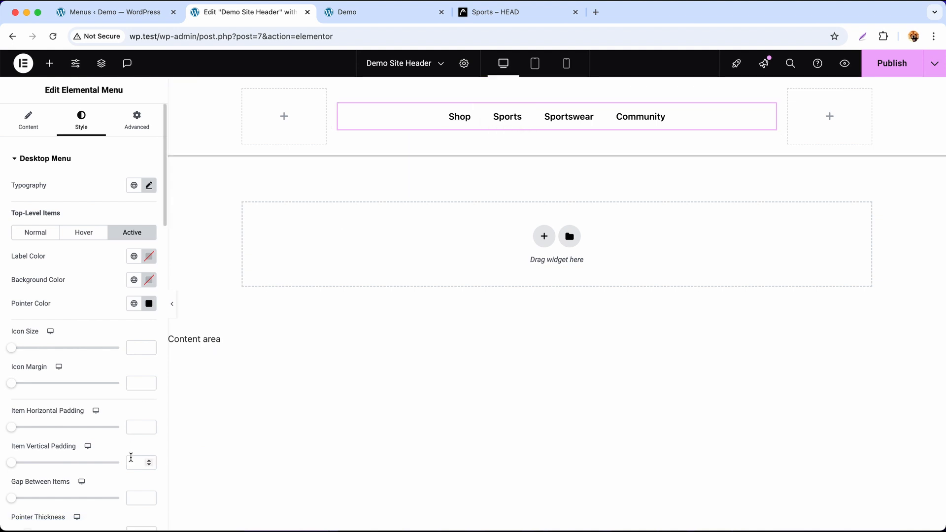
Set the desktop menu's Item Vertical Padding to 25 and publish the header
click(131, 457)
text(25)
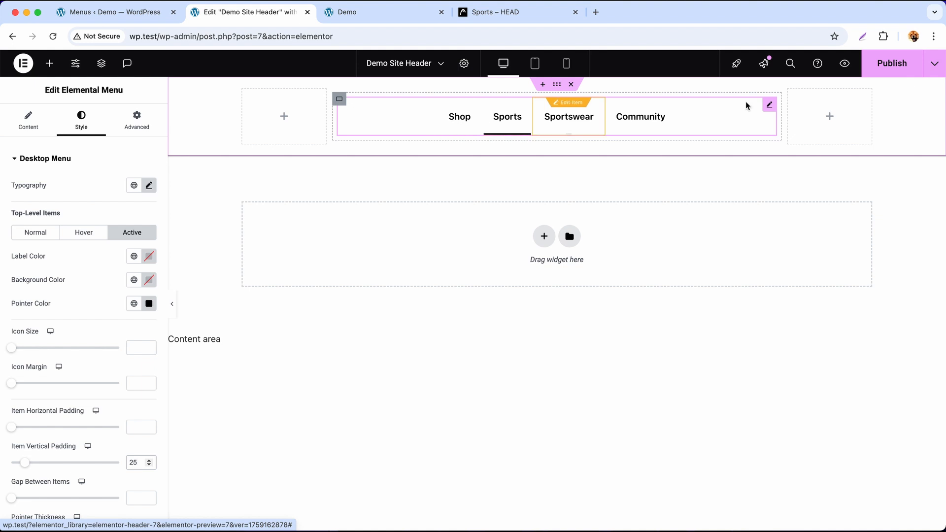
click(884, 71)
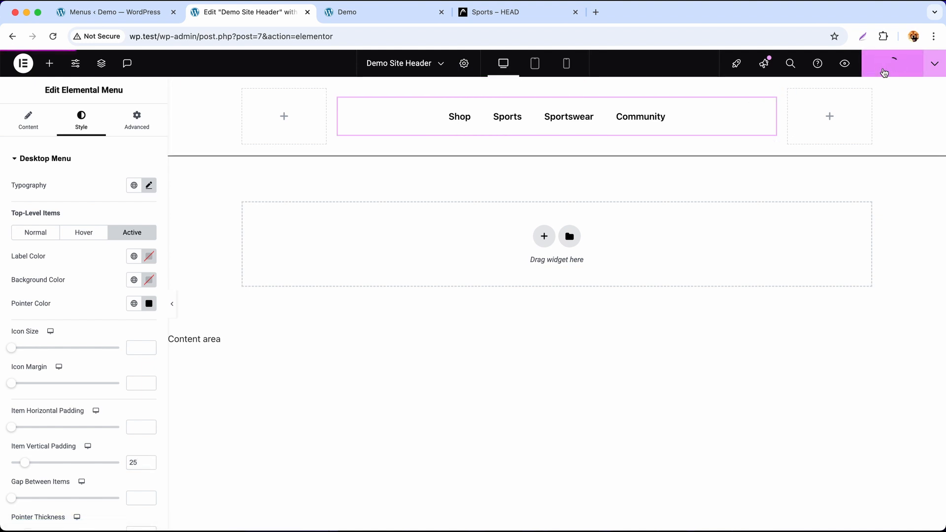
Reload the live Demo page to check the menu's hover underline, and return to the header editor
click(394, 13)
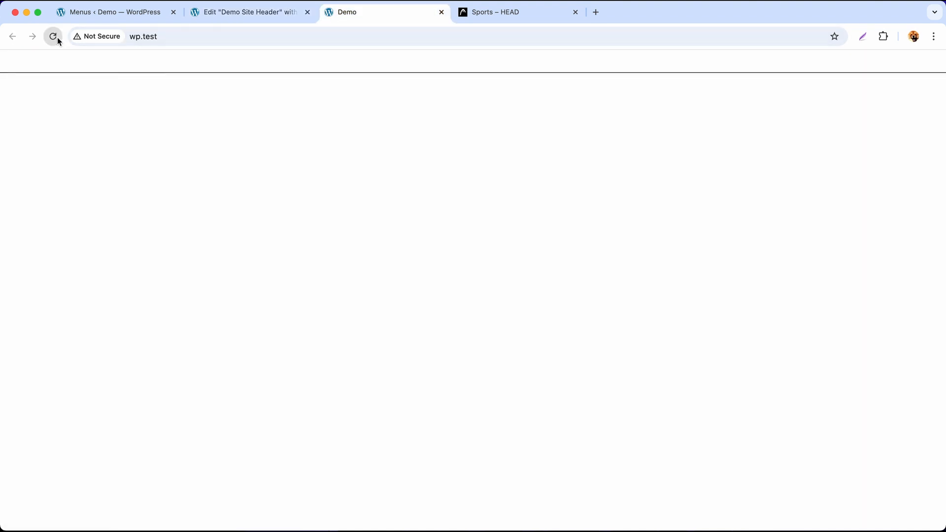
click(57, 37)
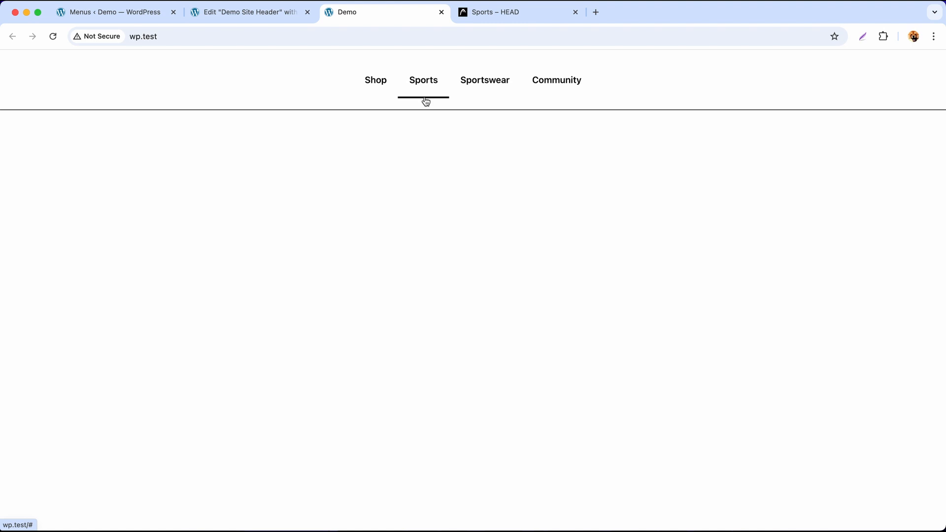
click(277, 14)
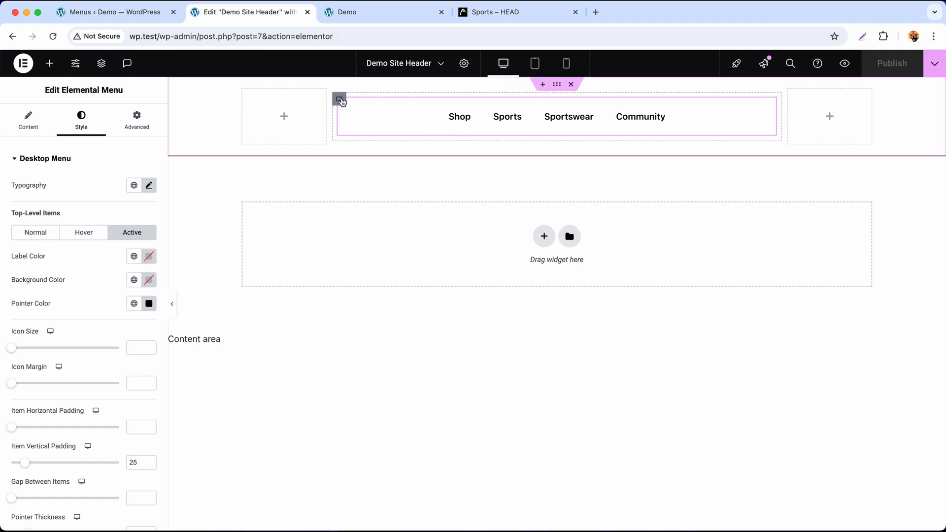
Set the padding of the container holding the menu to 0 px on all sides
click(340, 99)
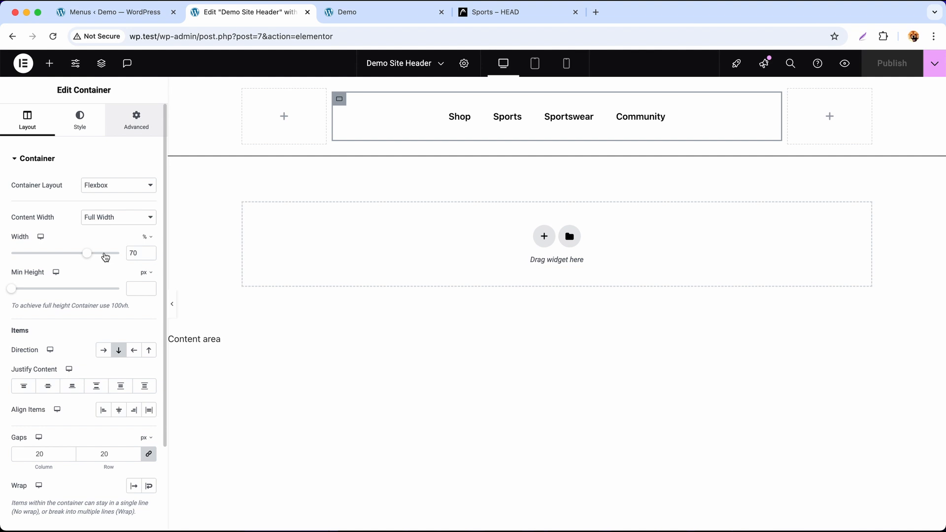
click(136, 119)
click(118, 242)
text(0)
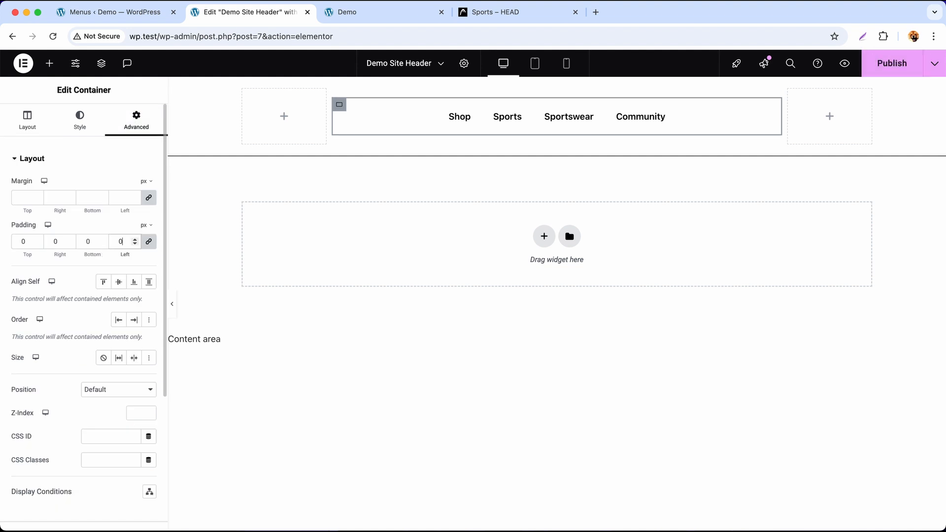
Set the header's outer container padding to 0 px on all sides and publish the header
click(556, 87)
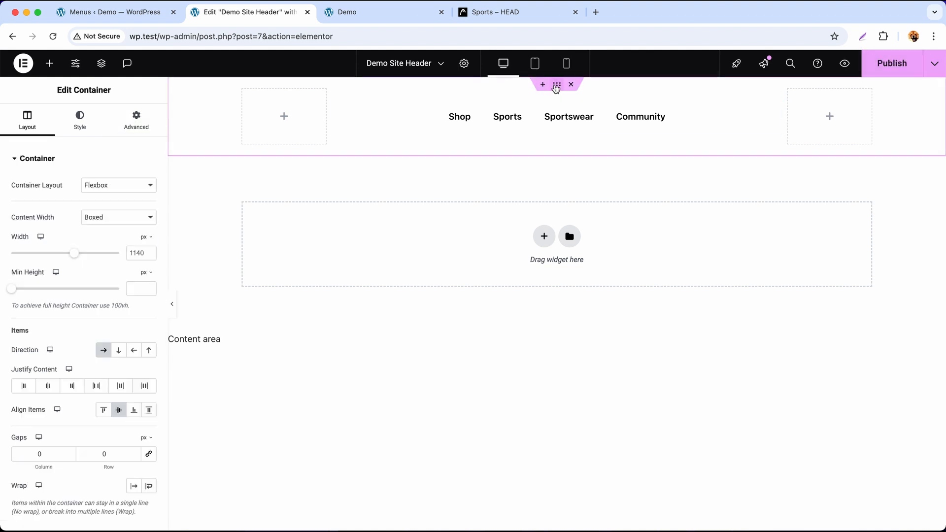
click(136, 120)
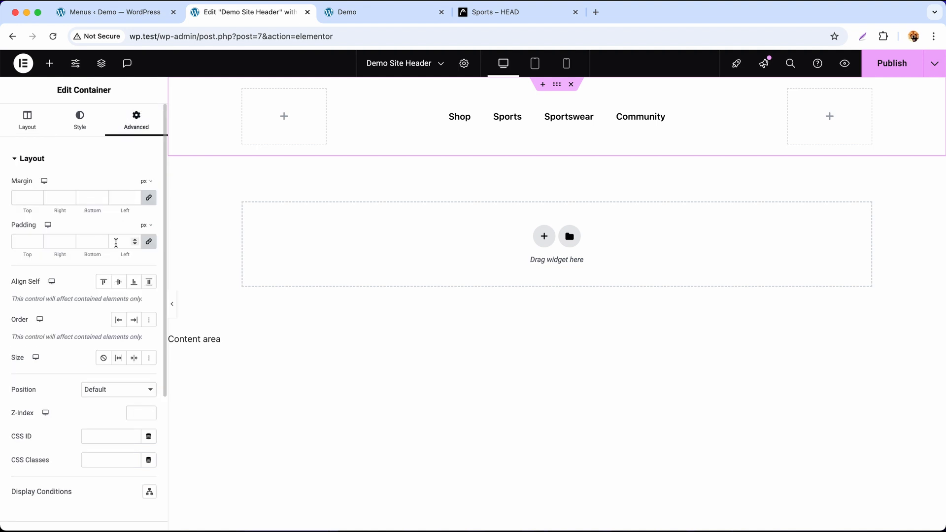
click(121, 241)
text(0)
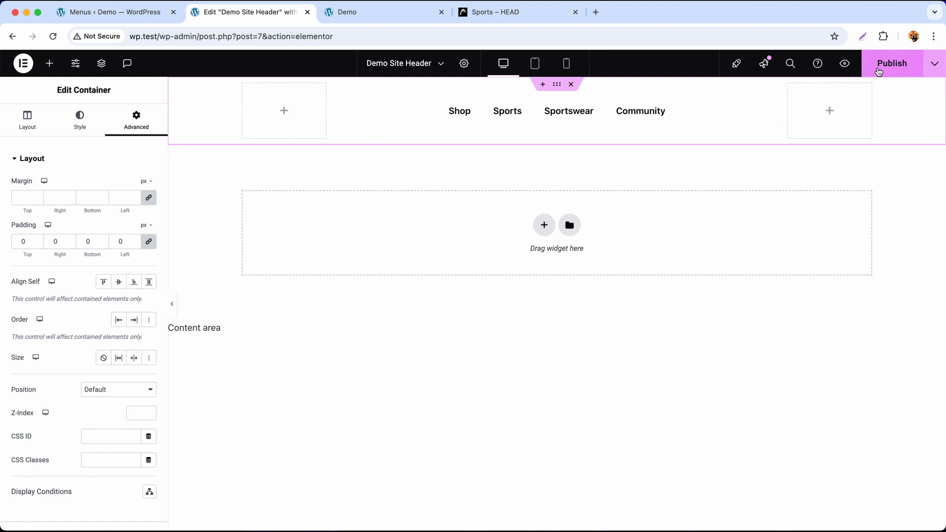
click(879, 72)
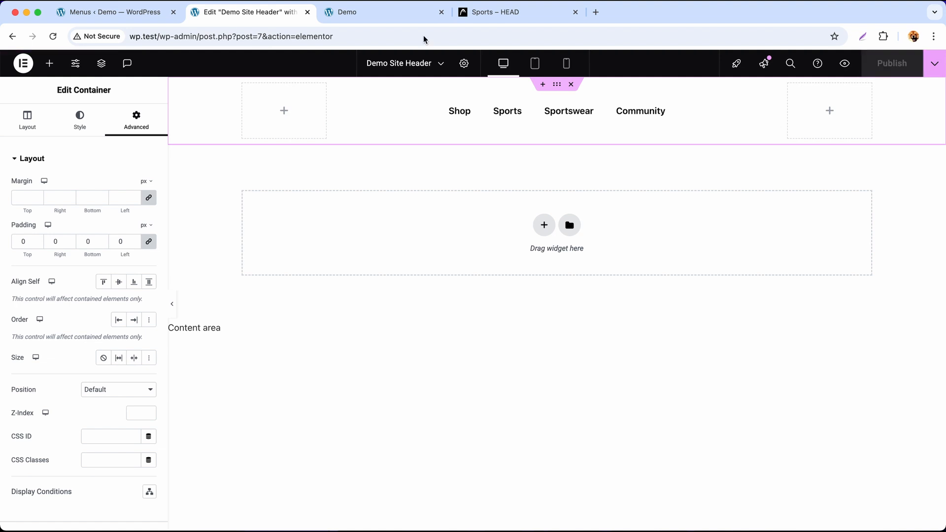
Reload the Demo page to check the menu underline against the header's lower border, and go back to the header editor
click(381, 11)
click(54, 38)
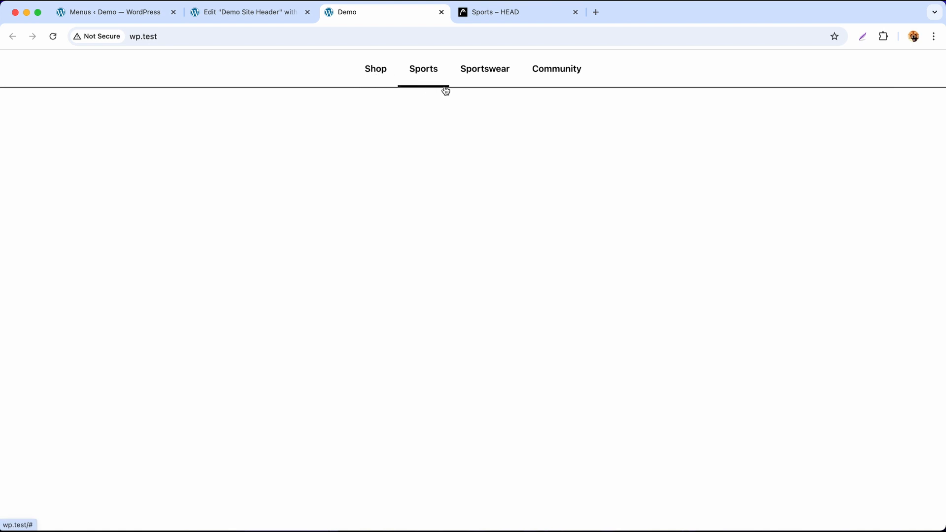
click(264, 17)
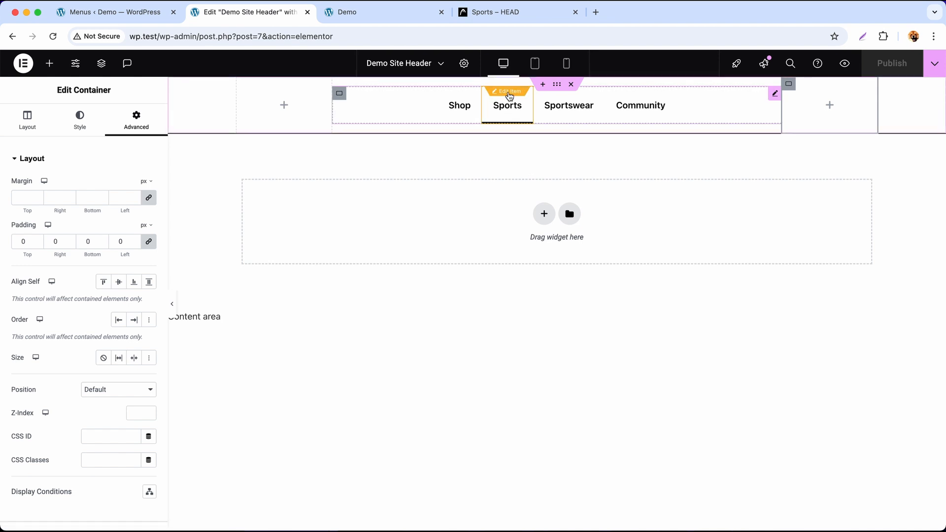
Open the Sports item for editing, enable its mega submenu with Fullscreen fit, and enable the tabbed option
click(509, 94)
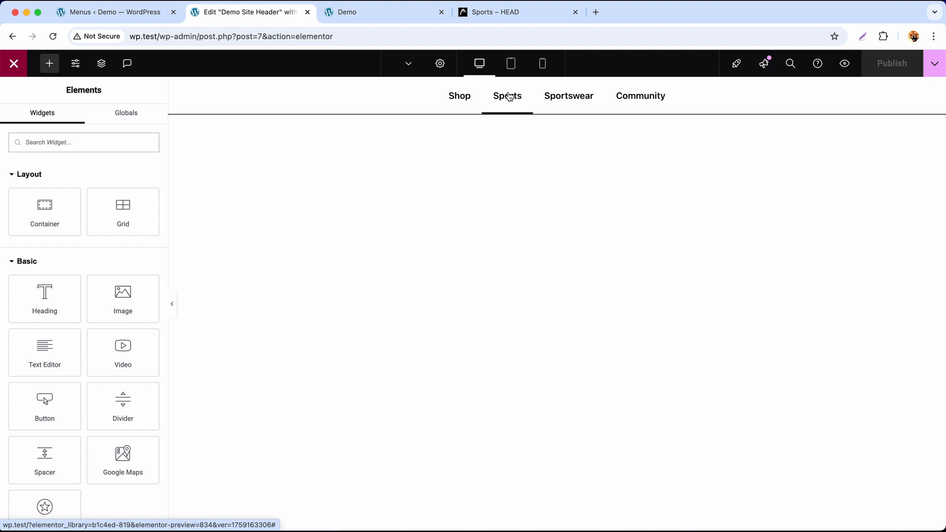
click(442, 65)
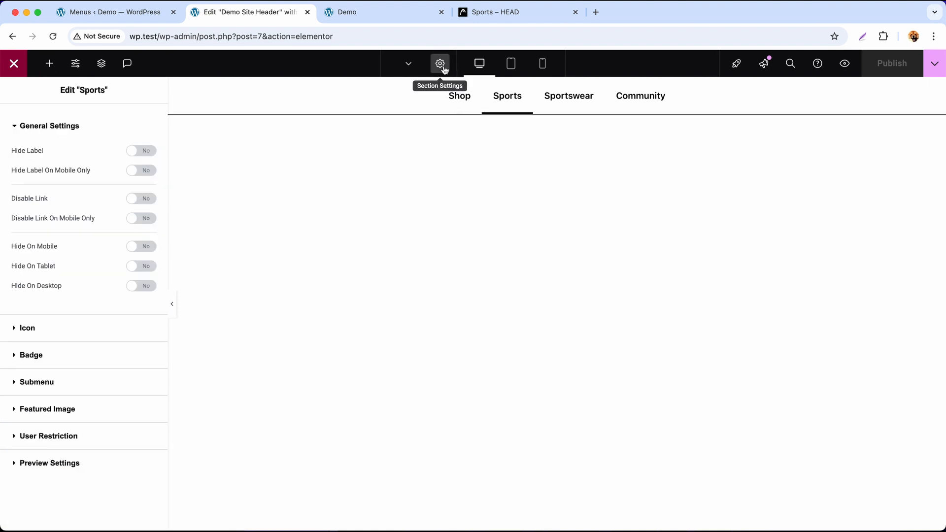
click(90, 386)
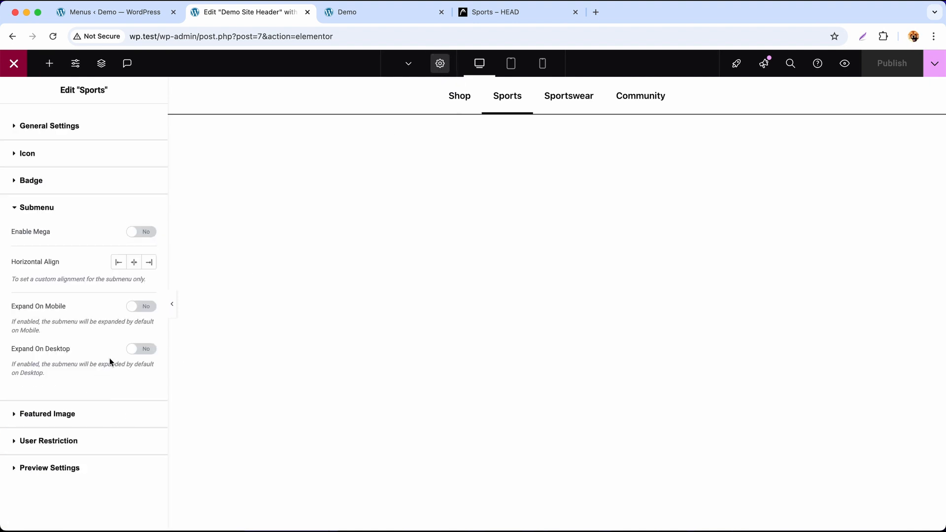
click(146, 233)
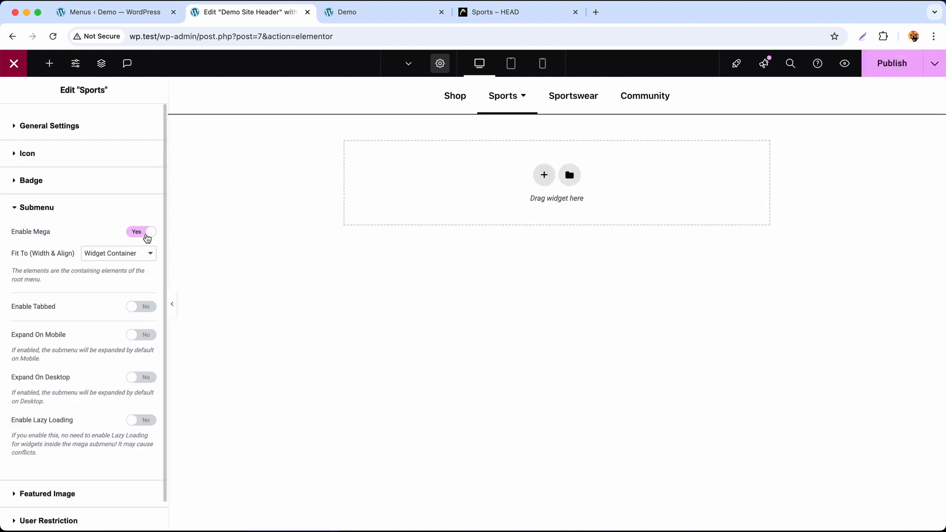
click(129, 253)
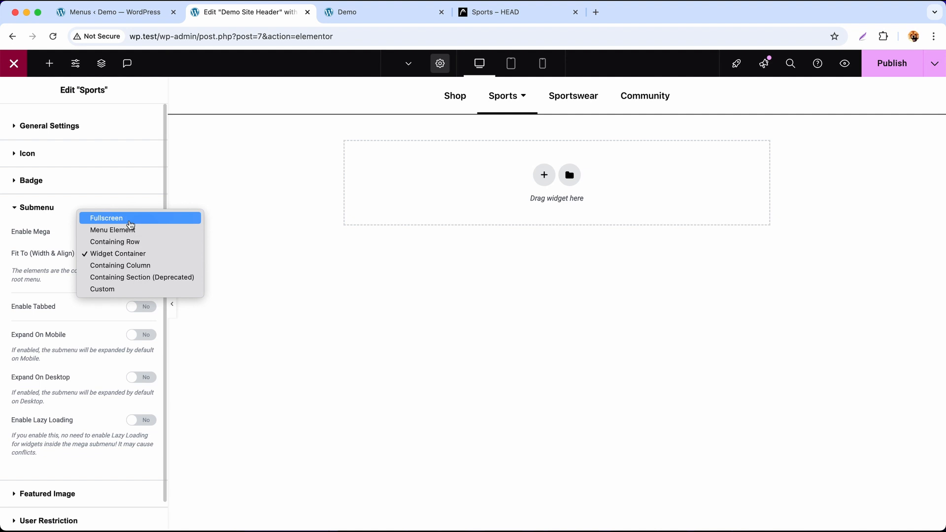
click(130, 220)
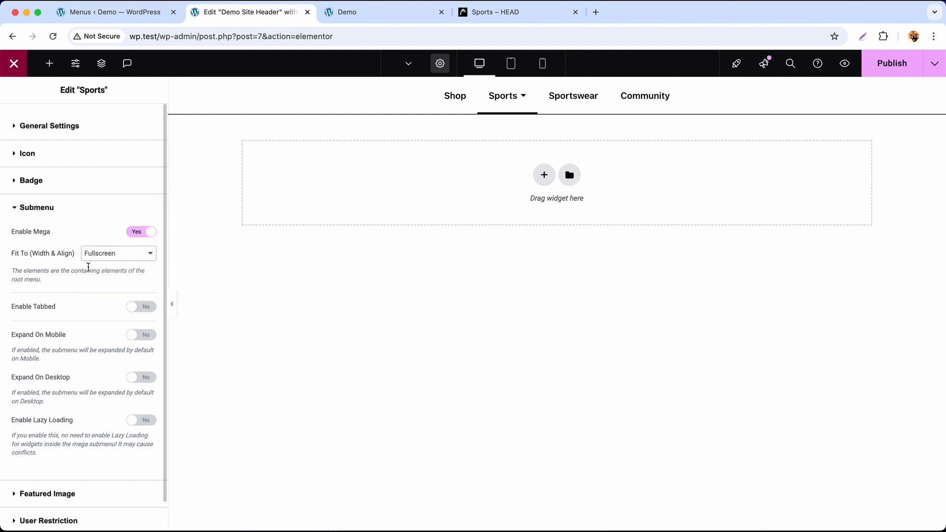
click(149, 311)
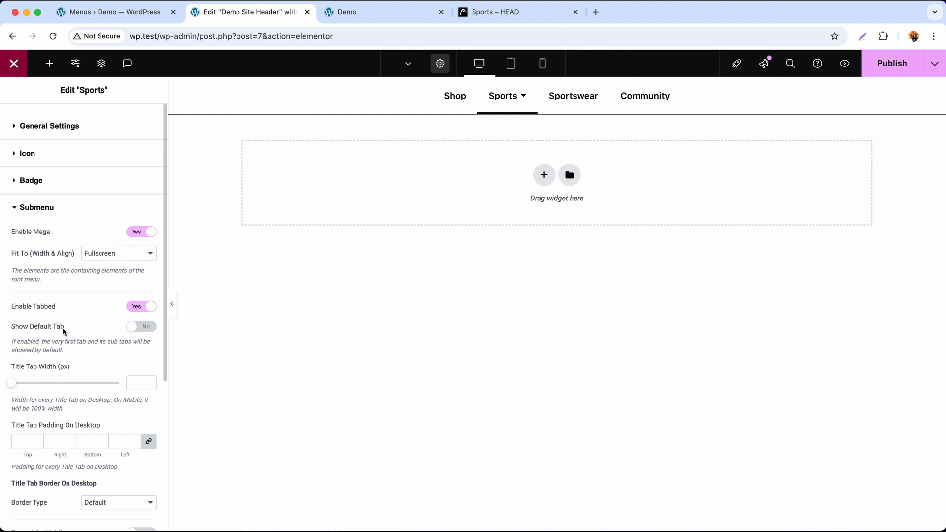
Add a Flexbox container to the Sports submenu with a narrow first column and a wide second column
click(543, 176)
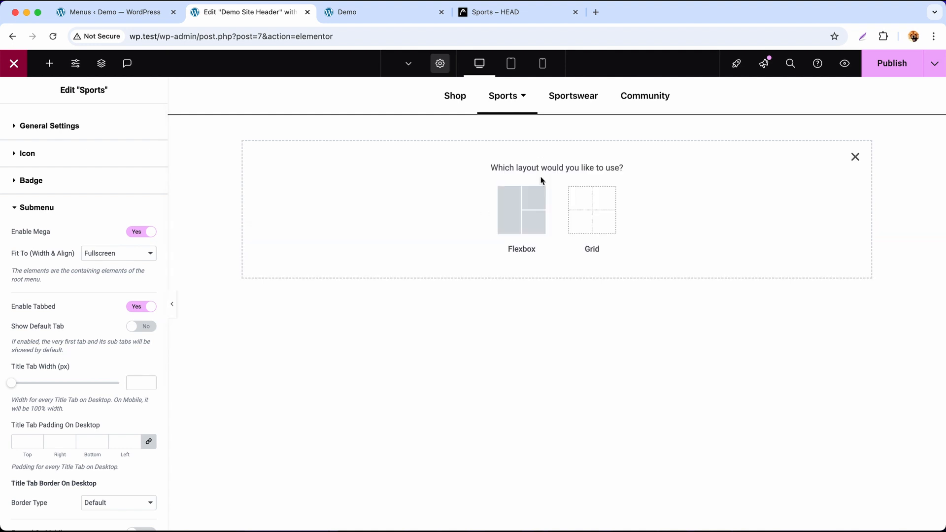
click(516, 211)
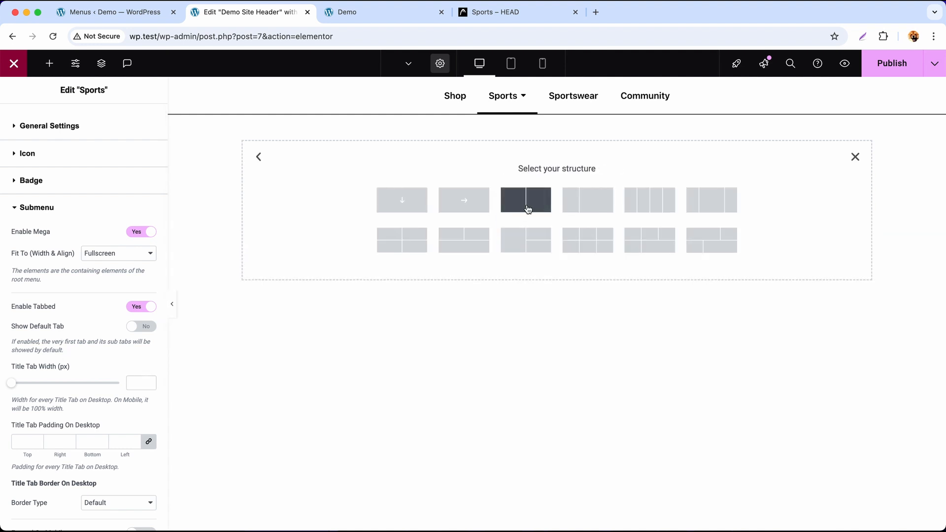
click(565, 199)
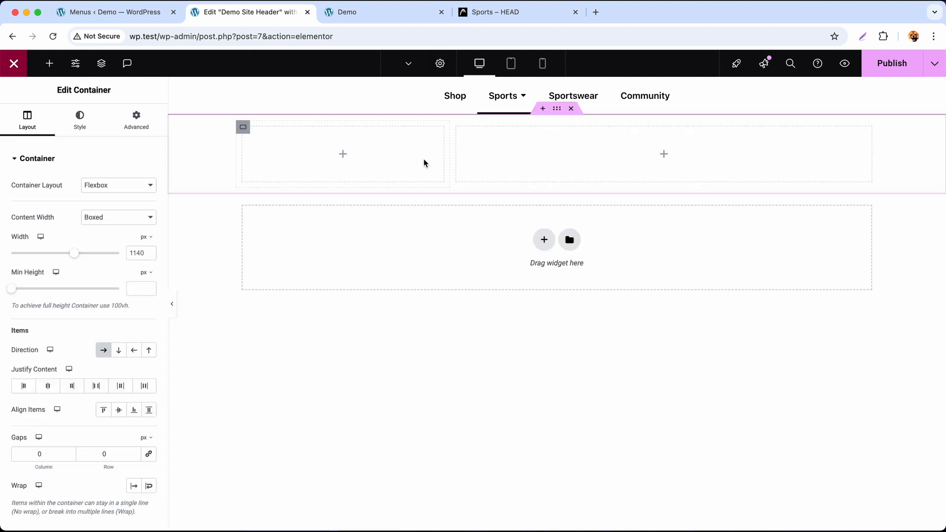
Place an Elementary Menu widget in the narrow first column and assign it the Sports - First Tab menu
click(344, 154)
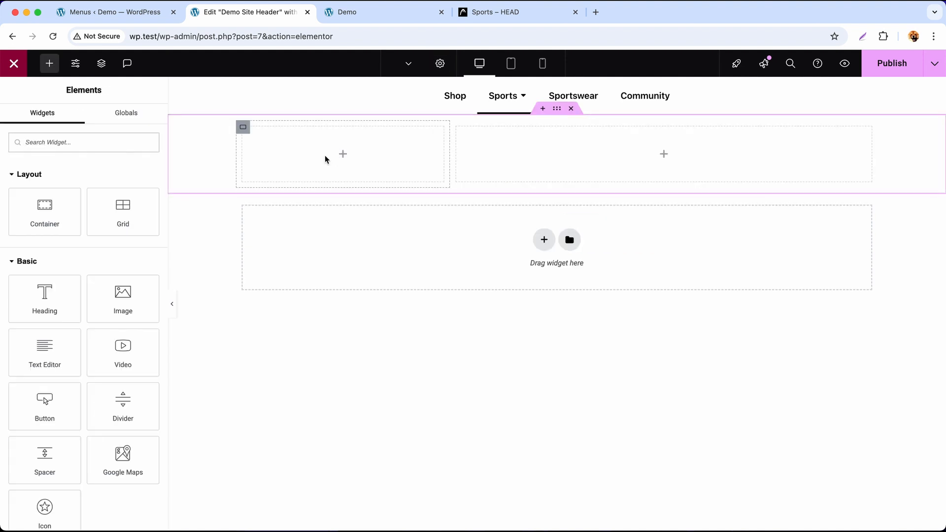
click(101, 141)
text(menu)
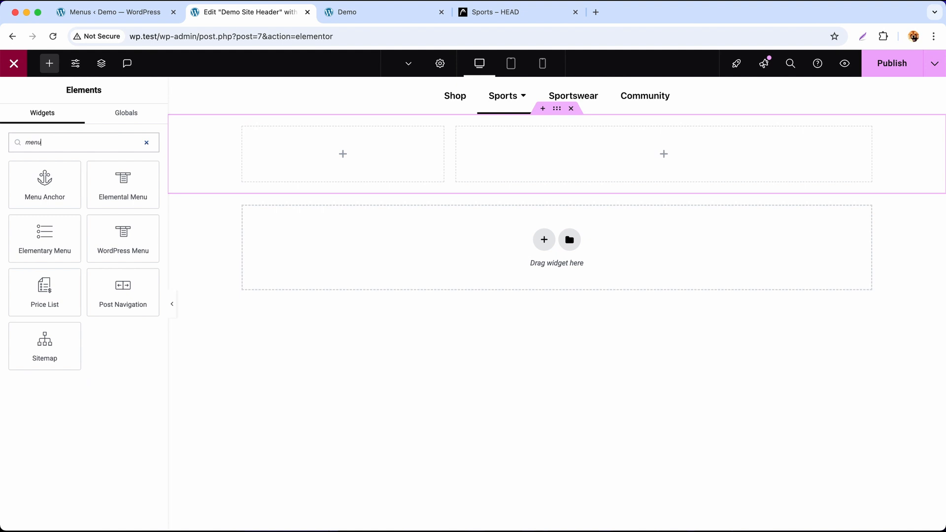
drag(66, 224, 298, 147)
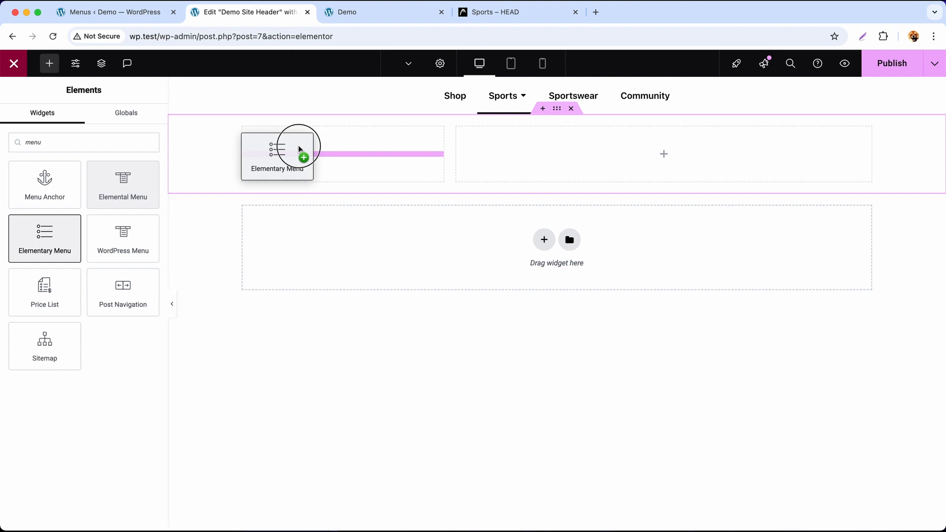
drag(298, 146, 358, 153)
click(110, 186)
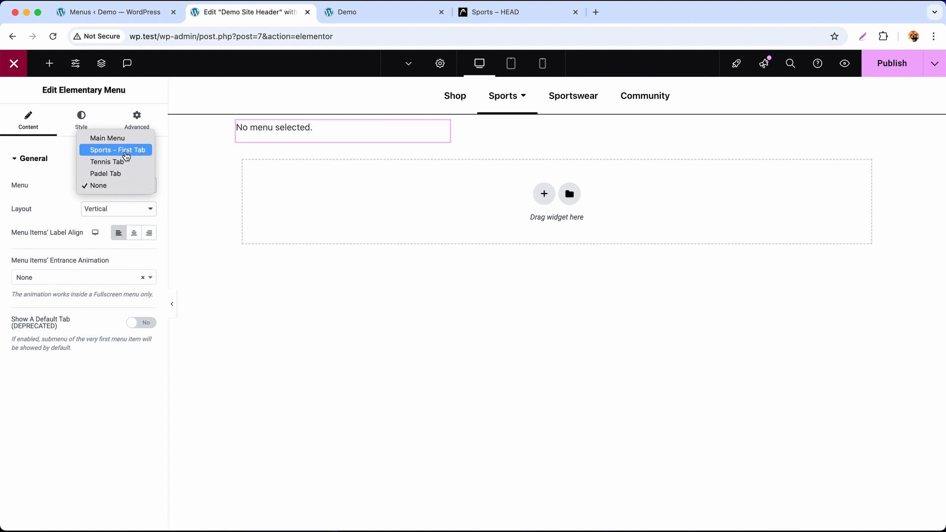
click(127, 150)
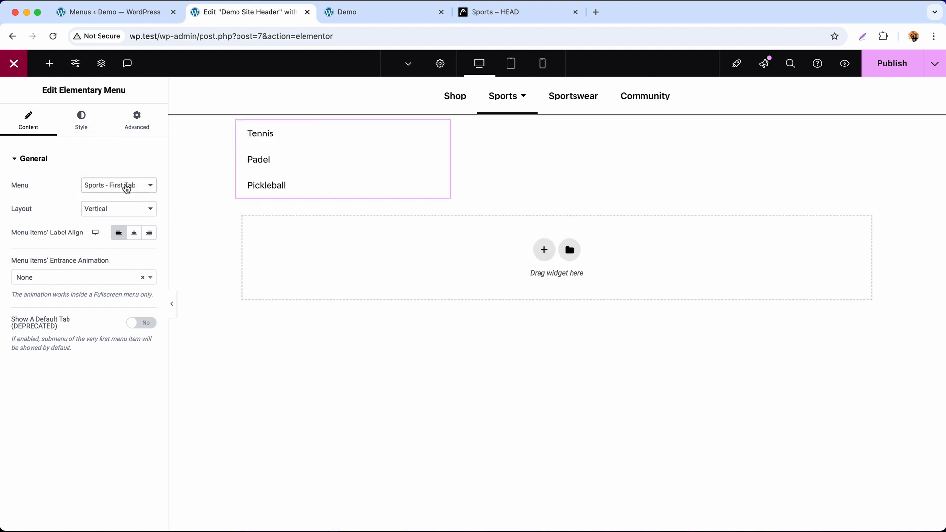
Set the Elementary Menu items' font weight to 600 (Semi Bold)
click(83, 123)
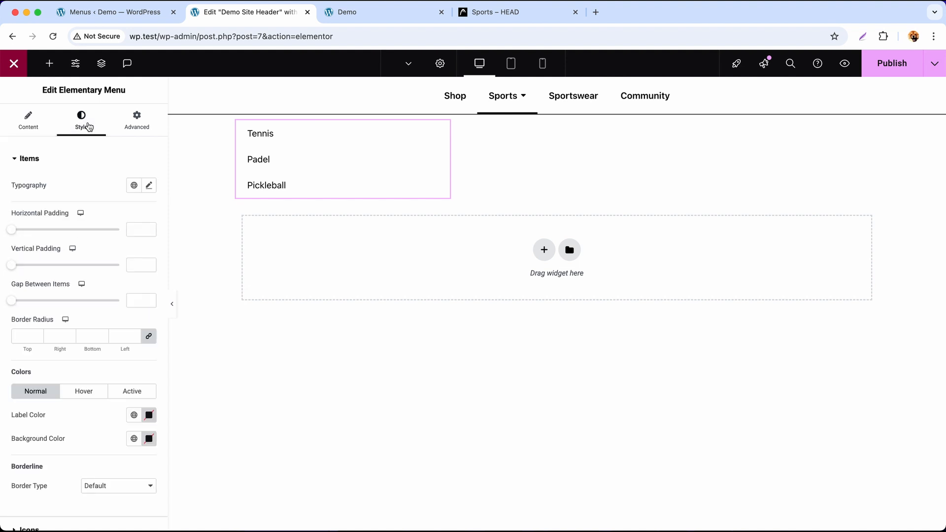
click(149, 185)
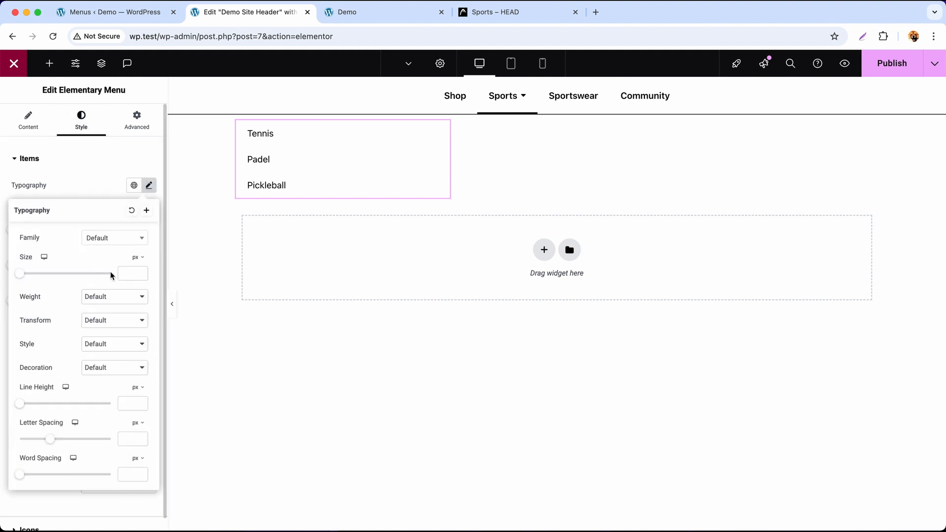
click(112, 299)
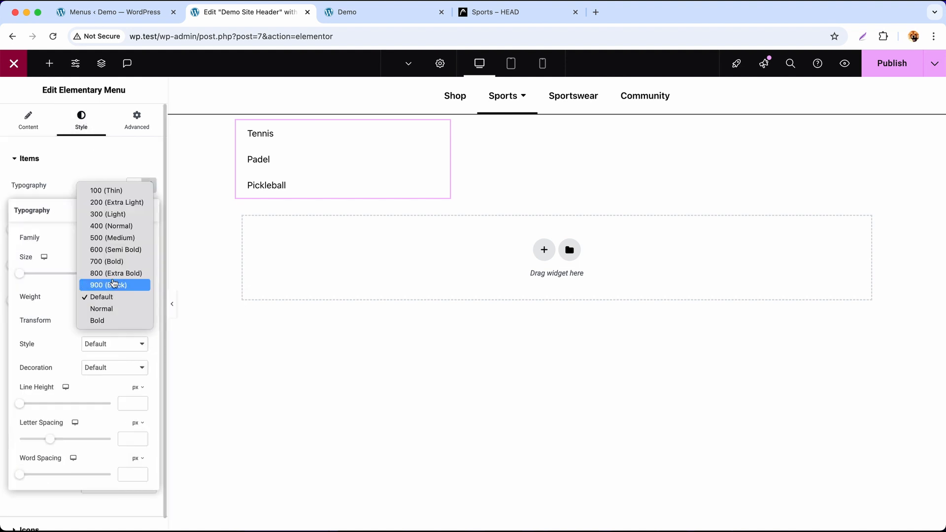
click(122, 250)
click(148, 186)
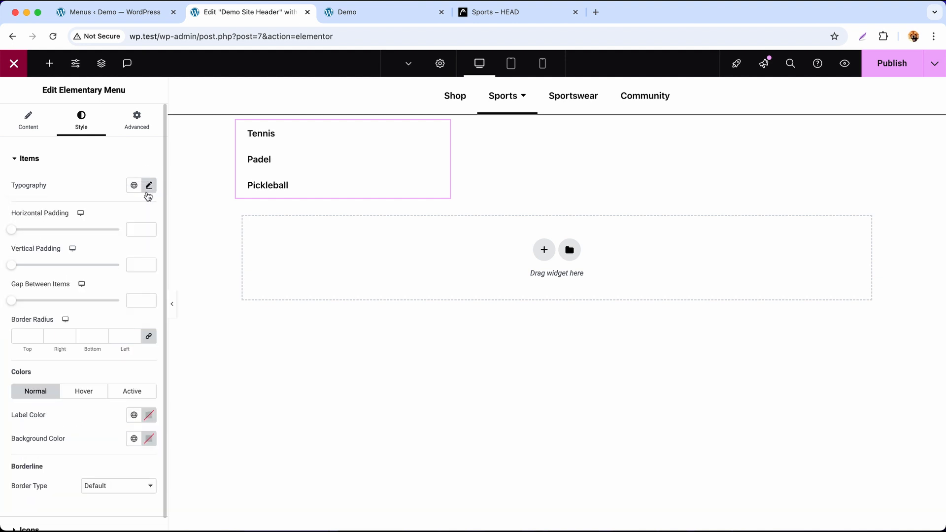
Set the Elementary Menu items' vertical padding to 15 and the gap between items to 15
click(128, 264)
text(15)
click(133, 301)
text(15)
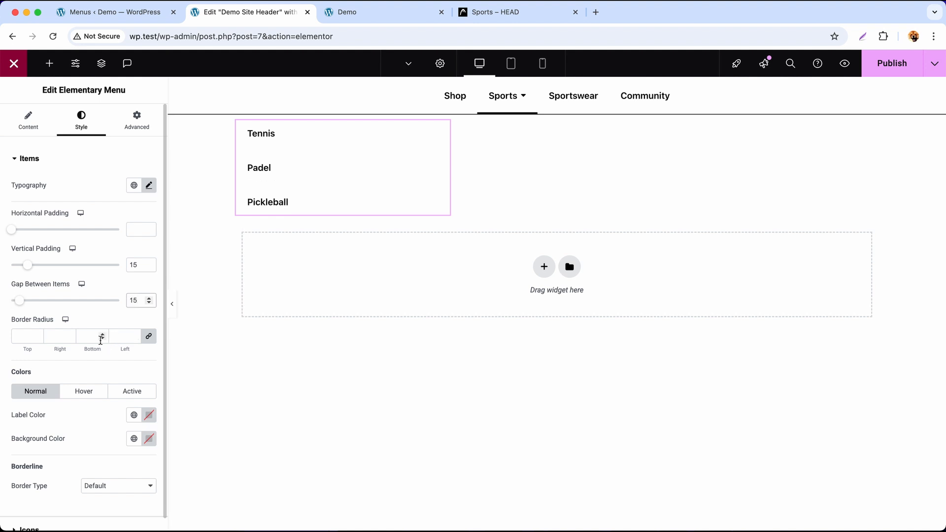
Set the Elementary Menu items' hover background color to #f3f4f5 and copy the color code
click(79, 394)
scroll(106, 397, down, 1)
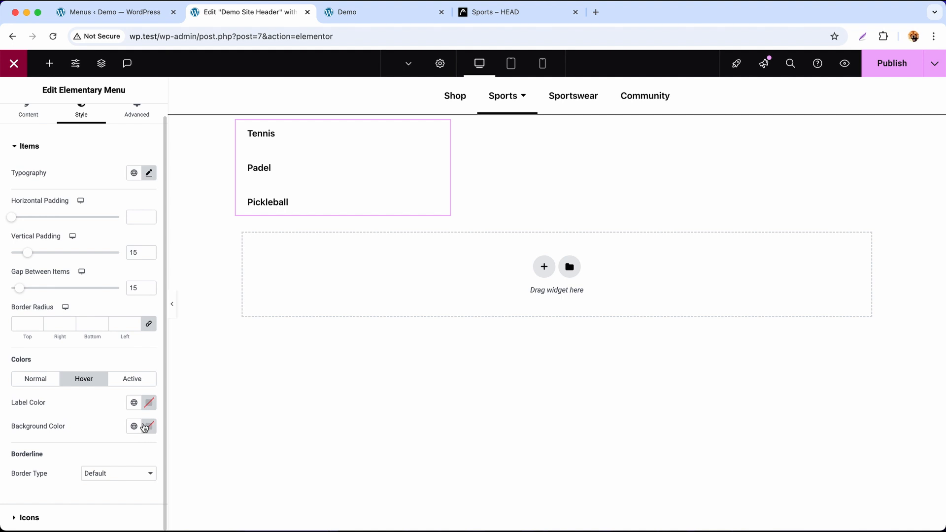
click(148, 426)
double_click(108, 397)
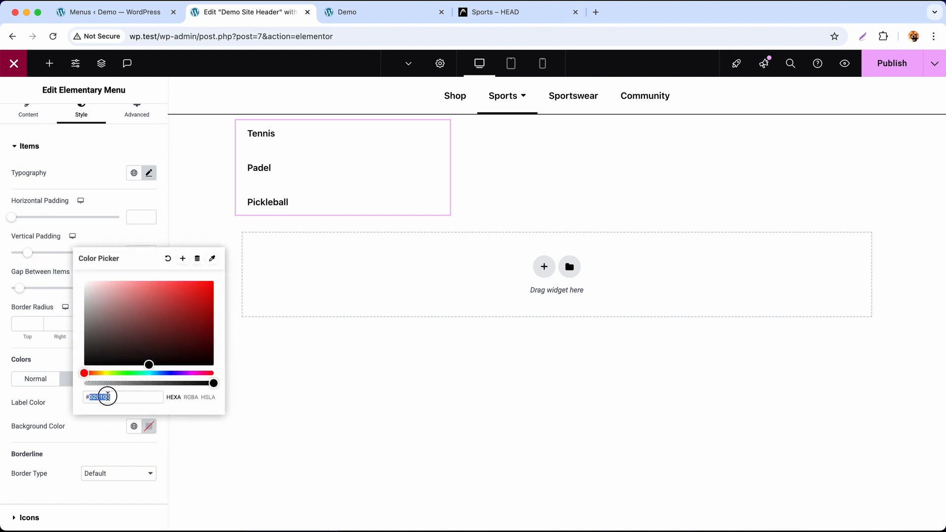
text(#f3f4f6)
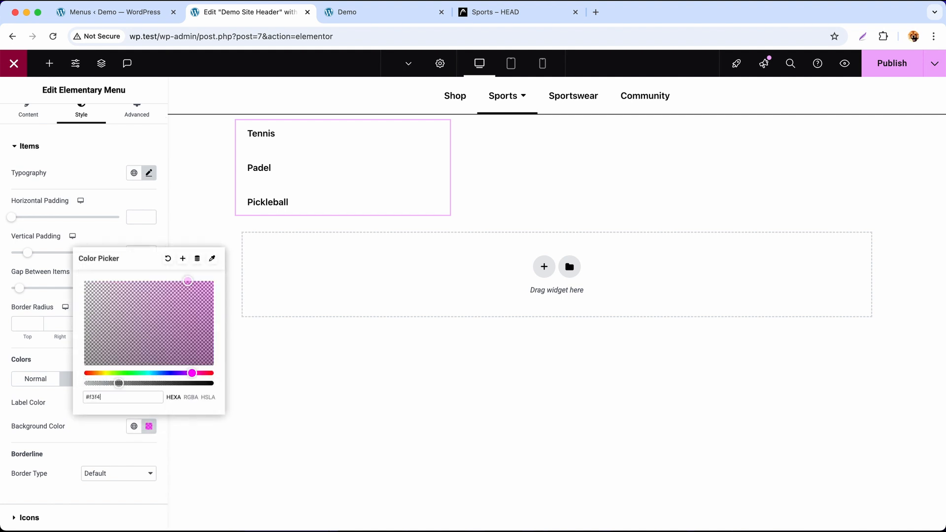
double_click(103, 397)
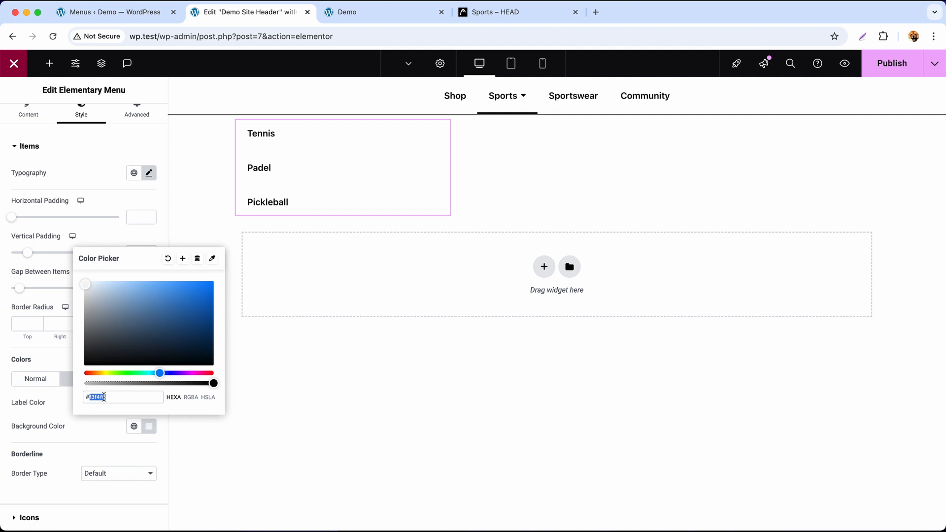
click(98, 427)
Set the Elementary Menu items' active background color to #f3f4f5 and their border radius to 6 on all sides
click(132, 378)
click(149, 427)
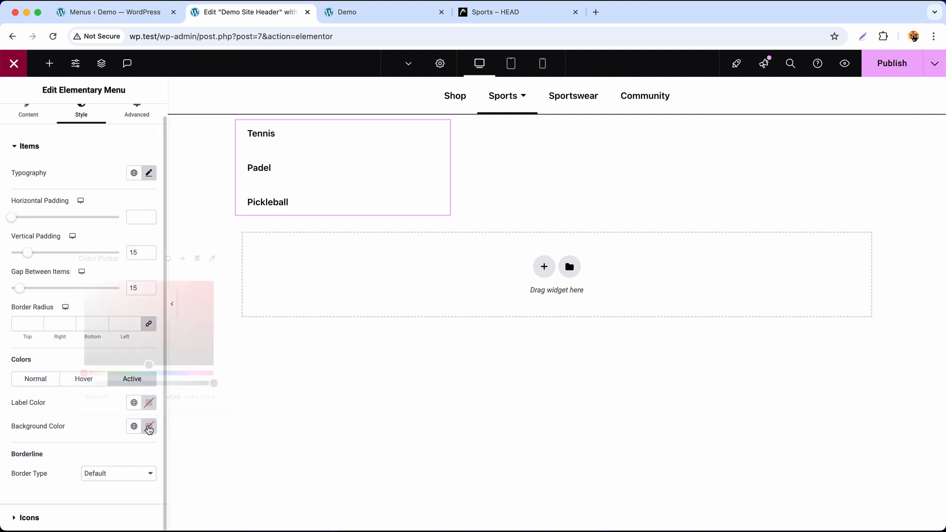
double_click(98, 397)
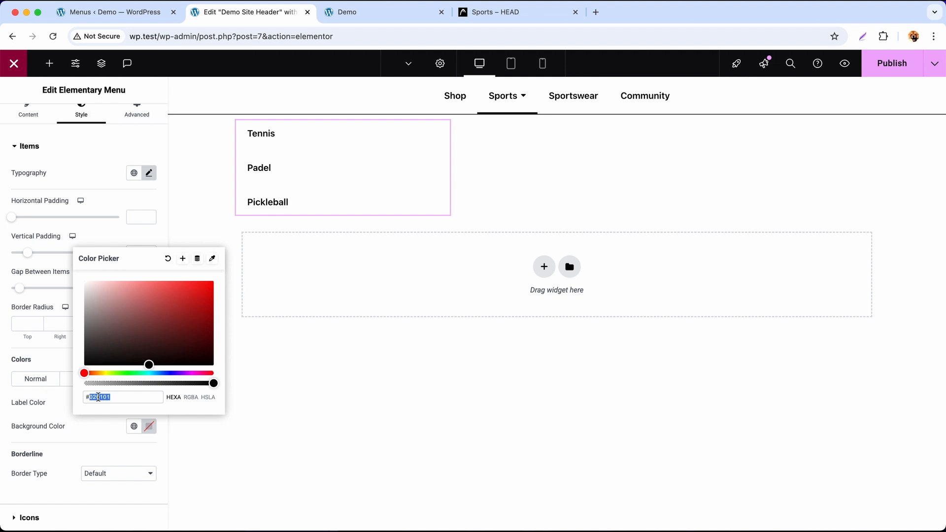
text(f3f4f5)
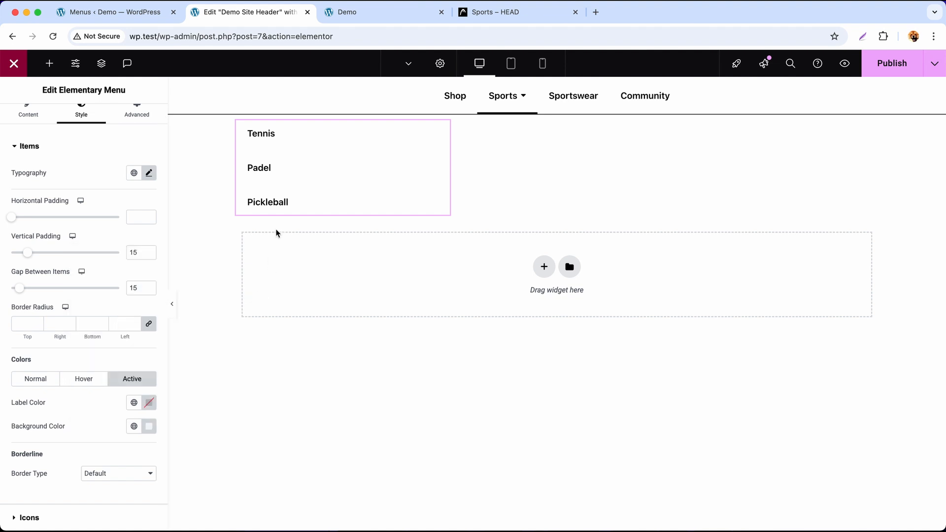
click(84, 322)
text(6)
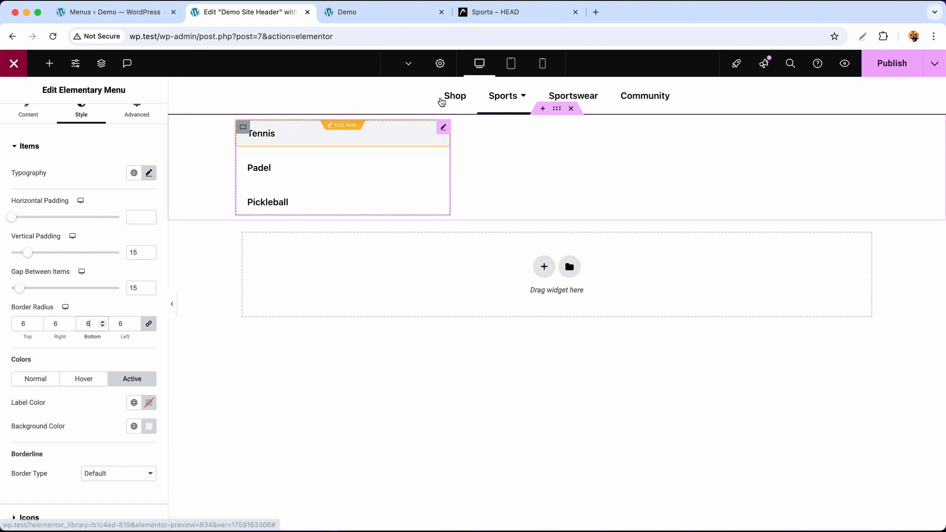
Compare the default tab option in the Sports item's submenu settings with the one in the Elementary Menu widget
click(440, 69)
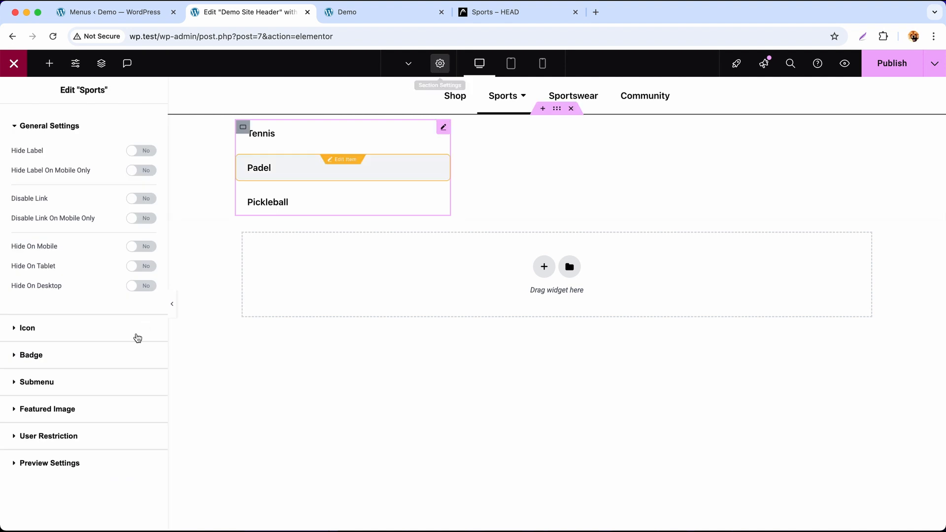
click(114, 380)
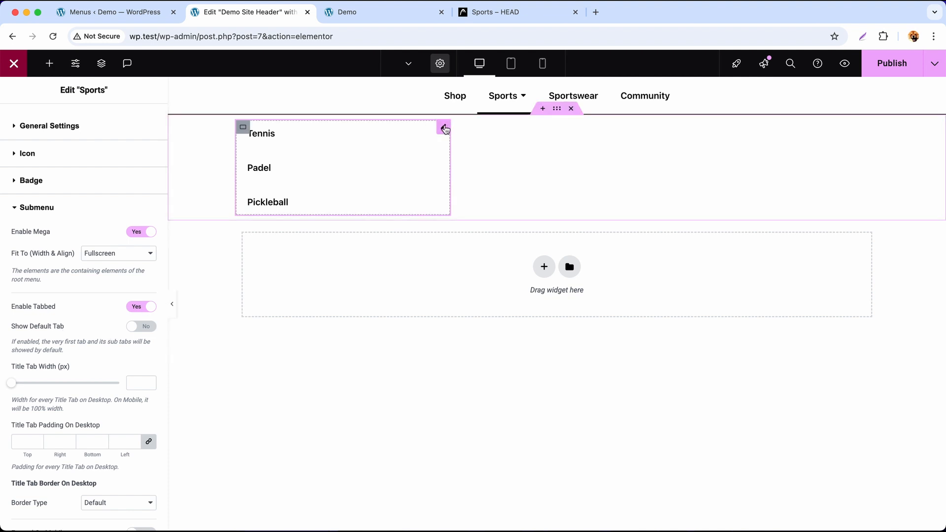
click(444, 128)
click(356, 164)
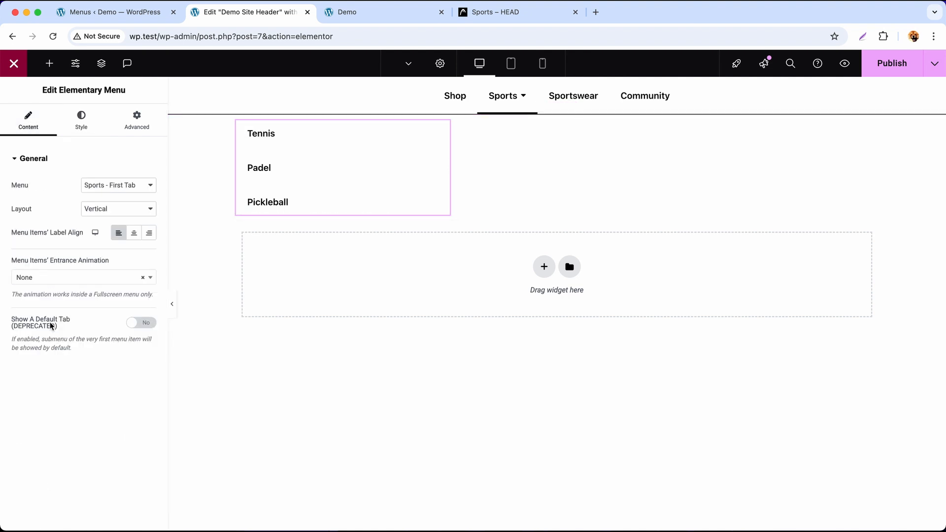
Set the title tab width to 300 px in the Sports item's submenu settings
click(440, 64)
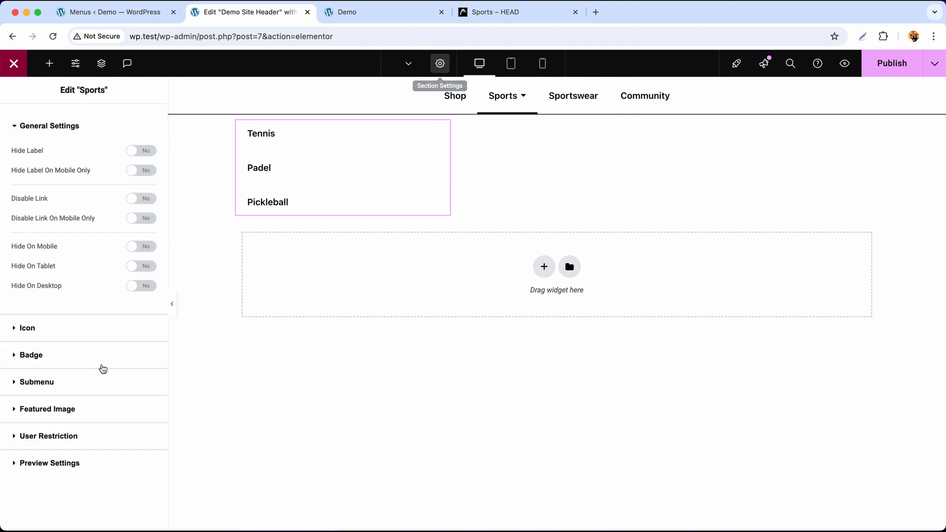
click(83, 383)
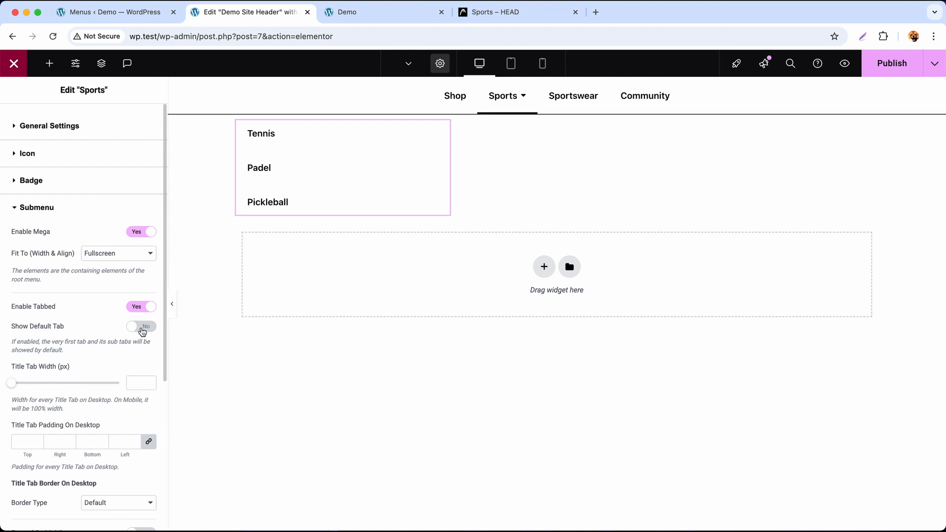
click(136, 383)
drag(40, 400, 115, 407)
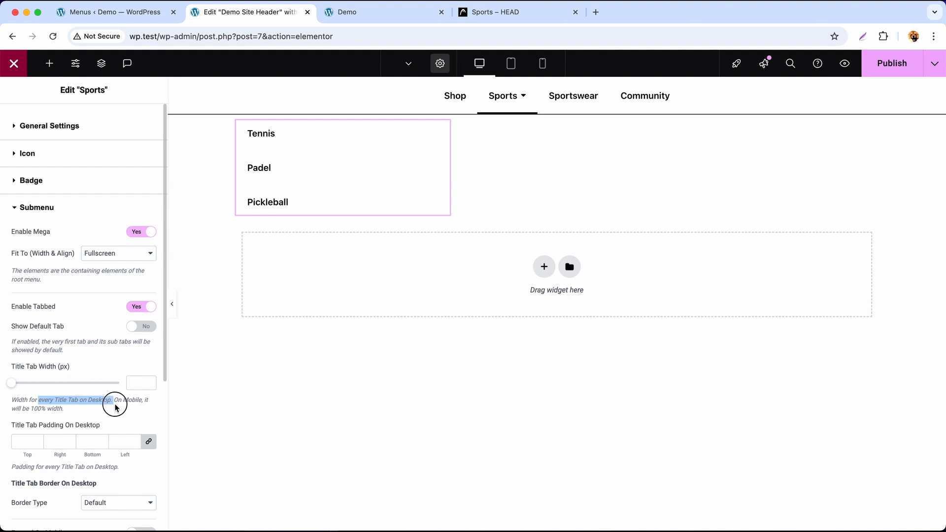
click(139, 385)
text(300)
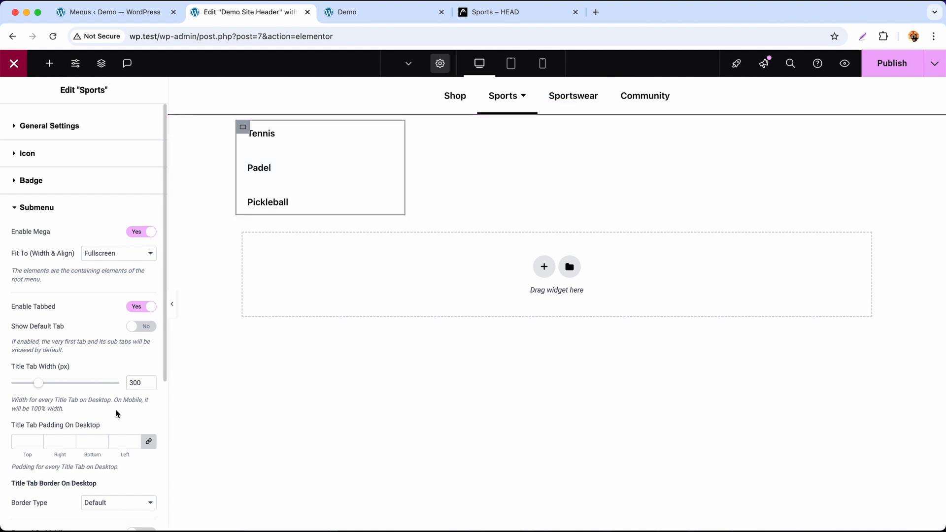
Set the Sports submenu's title tab padding to 20 on all sides and its border type to Solid
click(84, 439)
text(20)
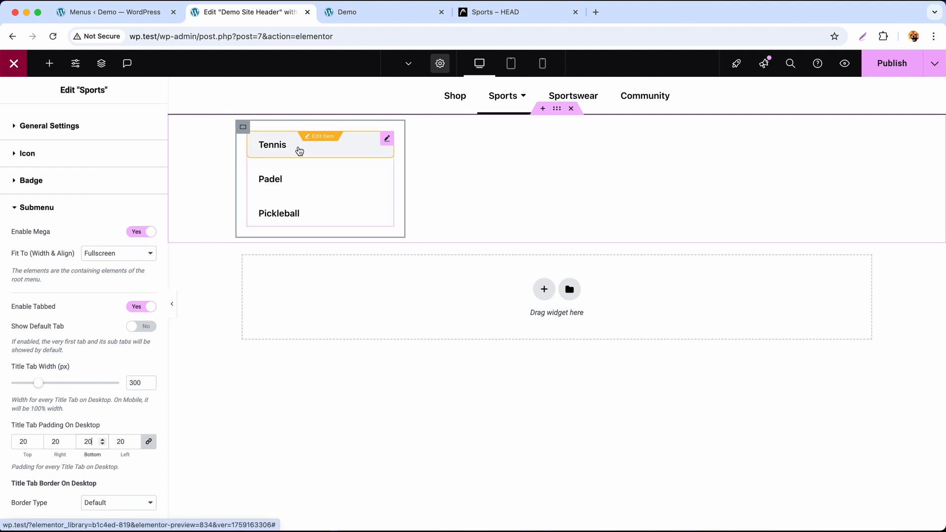
scroll(80, 444, down, 4)
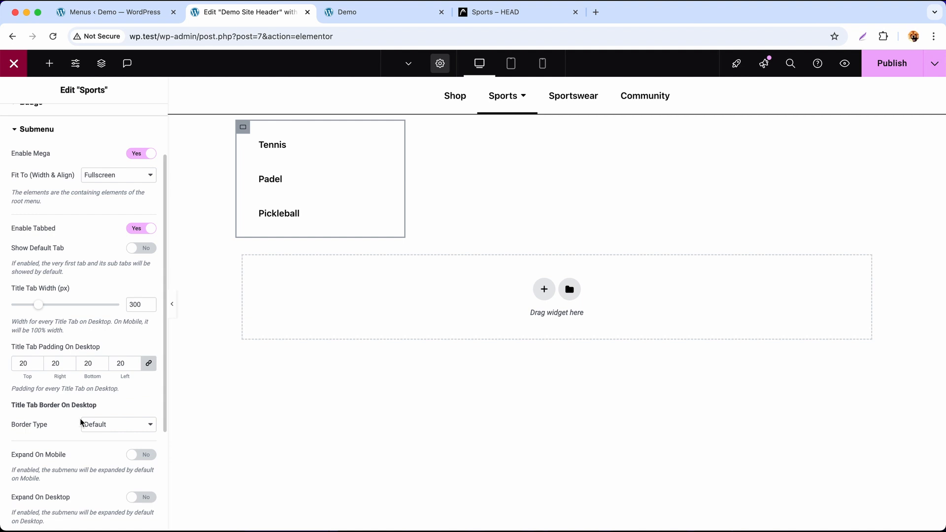
click(102, 426)
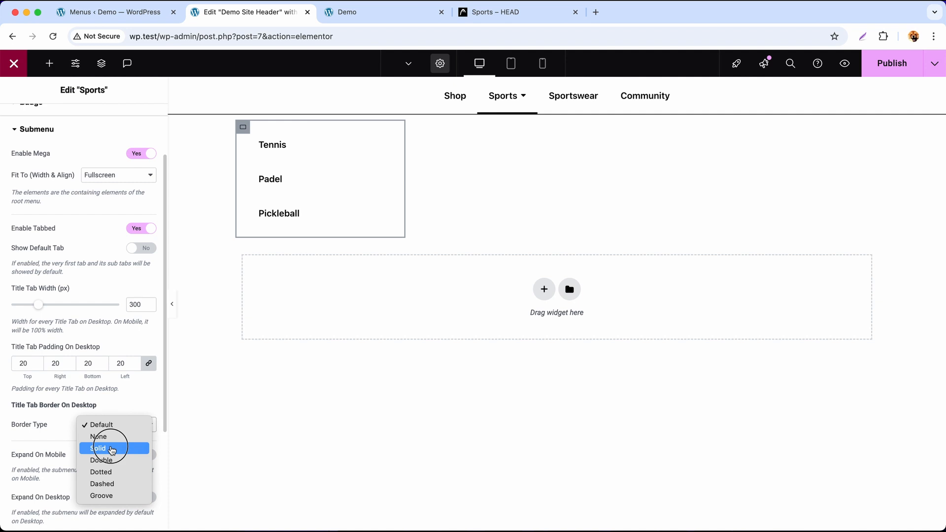
click(112, 450)
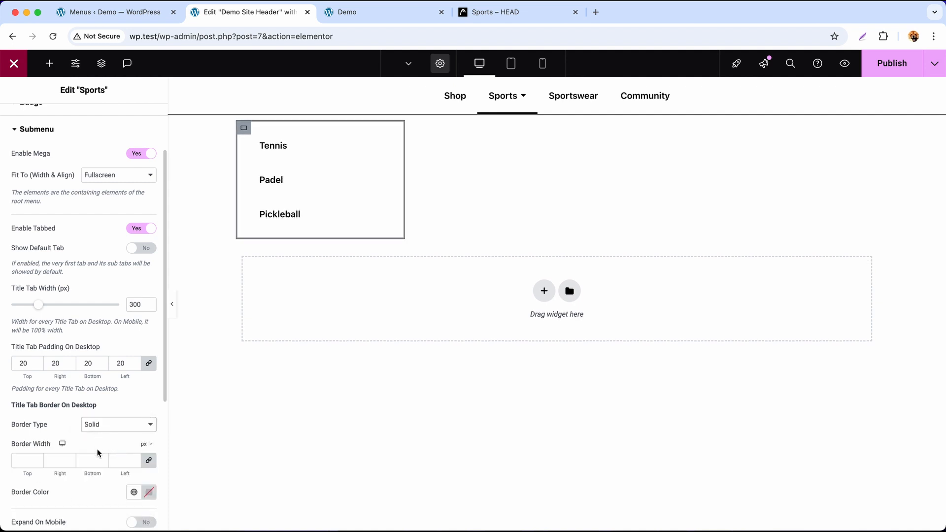
Give the title tab a #000000 border 1 px wide on the right edge only, and preview the submenu full width
click(148, 460)
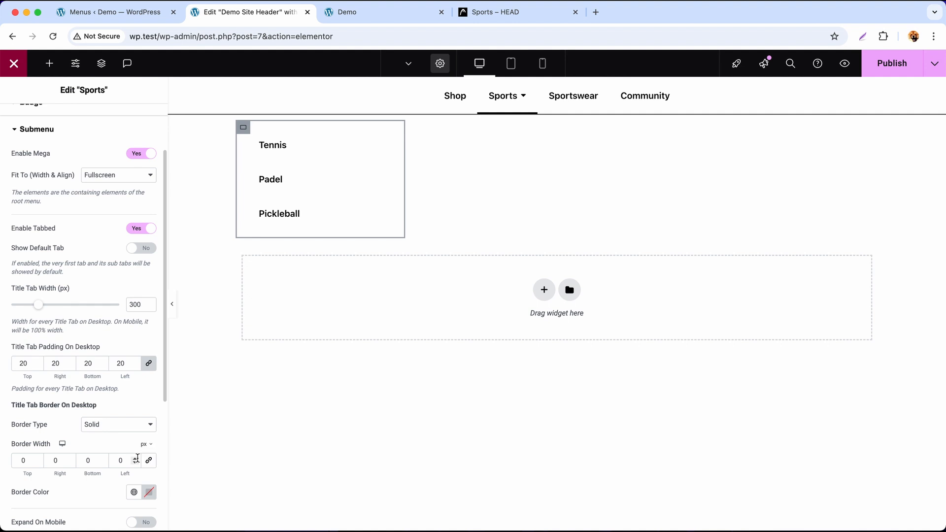
click(69, 456)
scroll(93, 457, down, 1)
scroll(93, 457, down, 1)
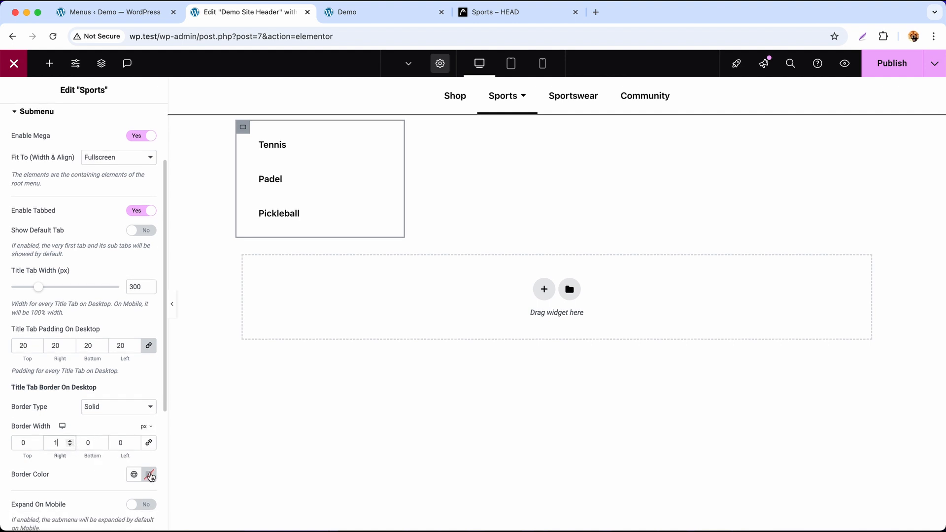
click(149, 474)
click(94, 413)
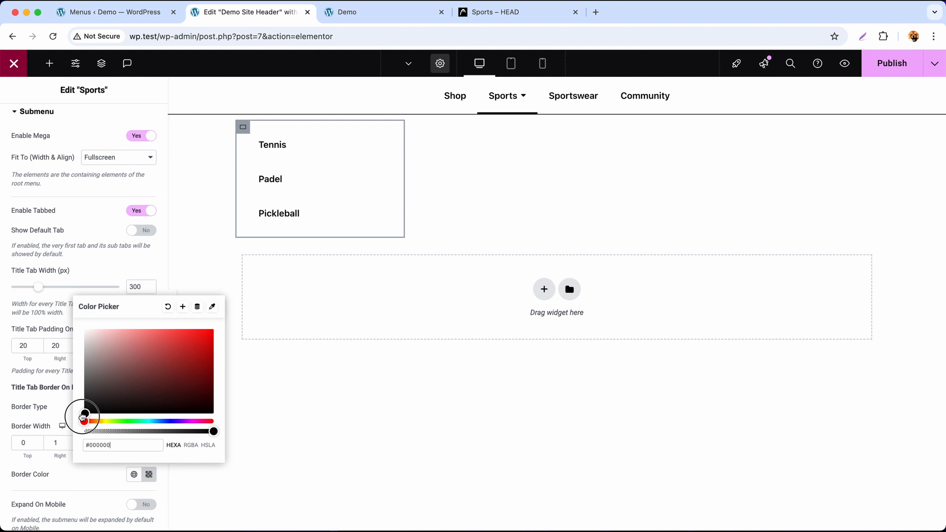
click(147, 476)
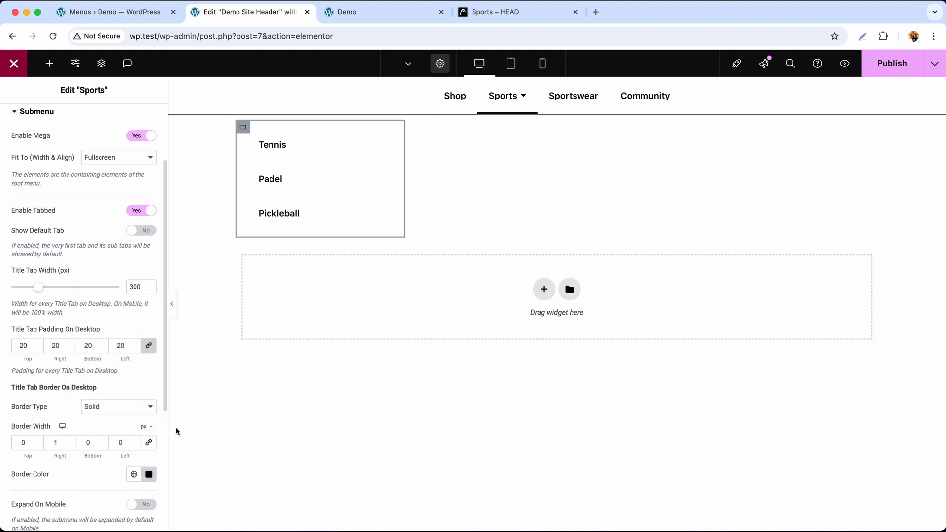
click(173, 310)
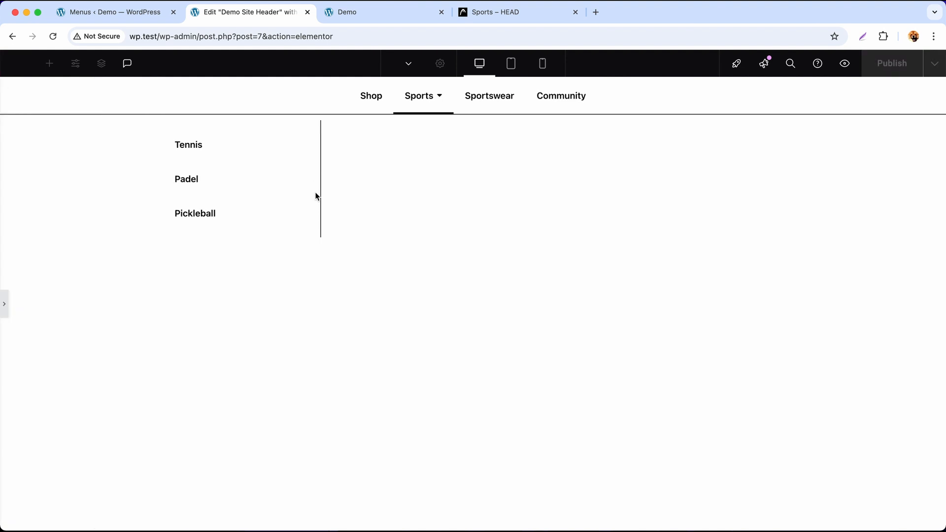
click(7, 303)
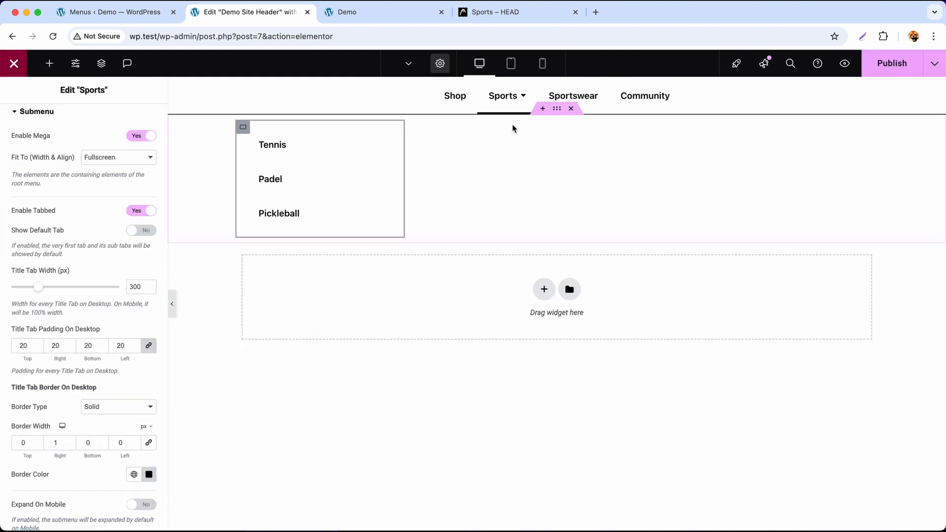
Set the padding of the container around the Elementary Menu to 0 px on all sides and publish the submenu
click(557, 109)
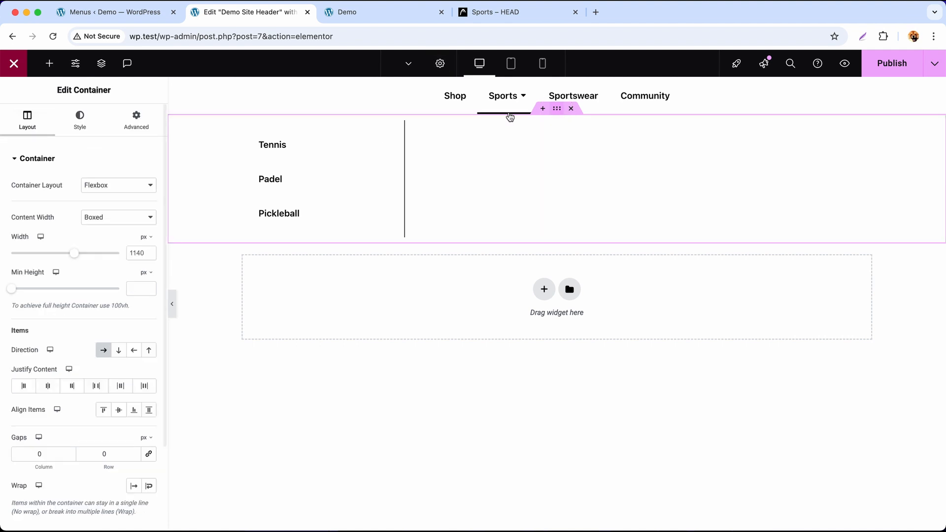
click(136, 121)
click(127, 242)
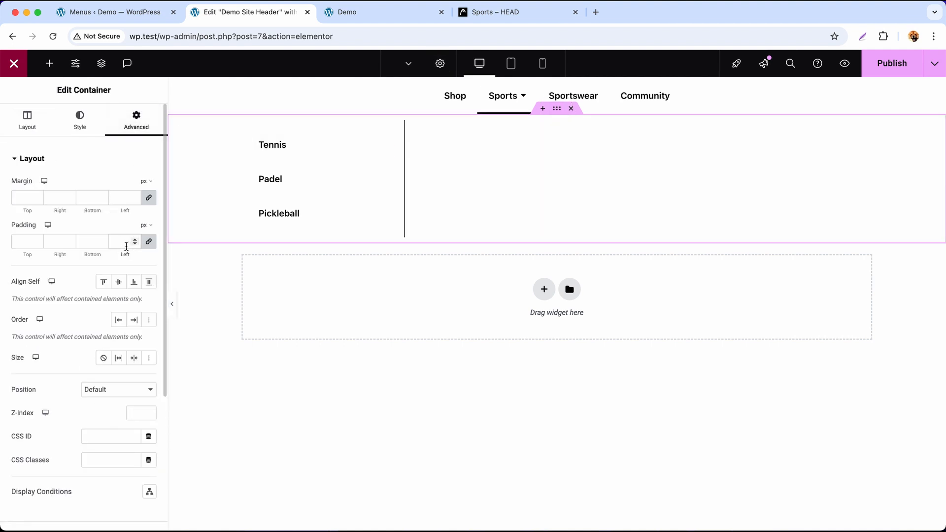
text(0)
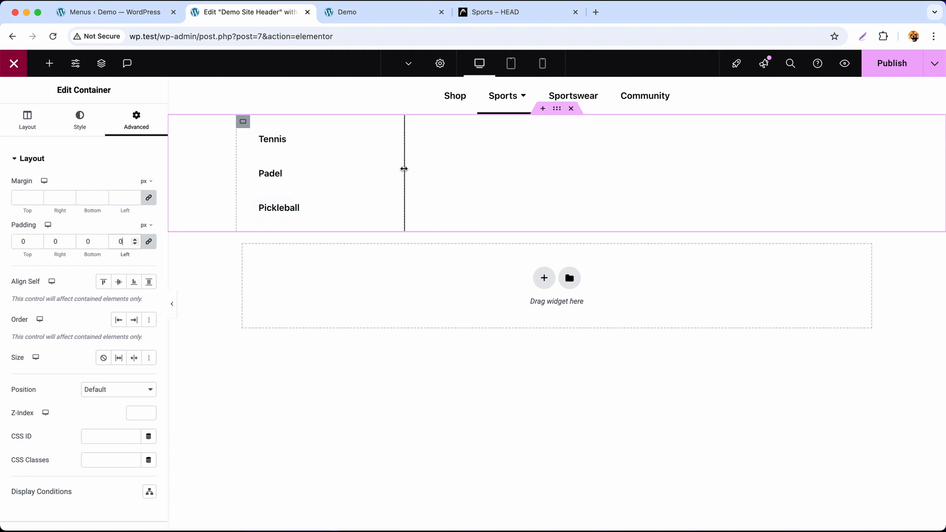
click(889, 68)
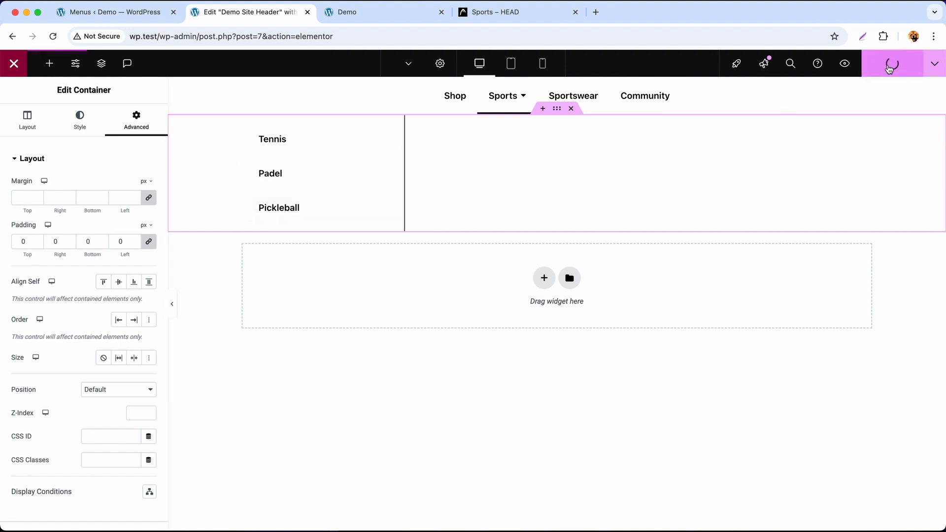
Reload the Demo site page and check the Sports submenu's layout
click(384, 15)
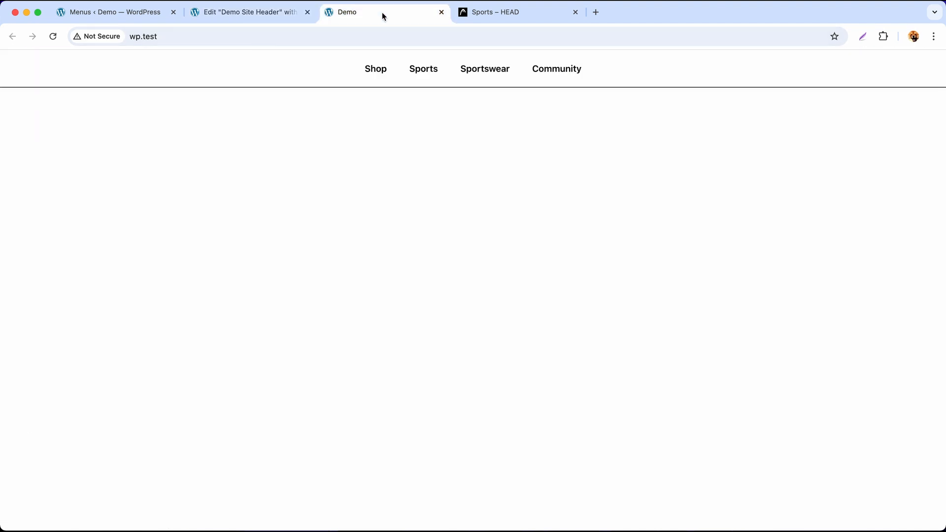
click(53, 38)
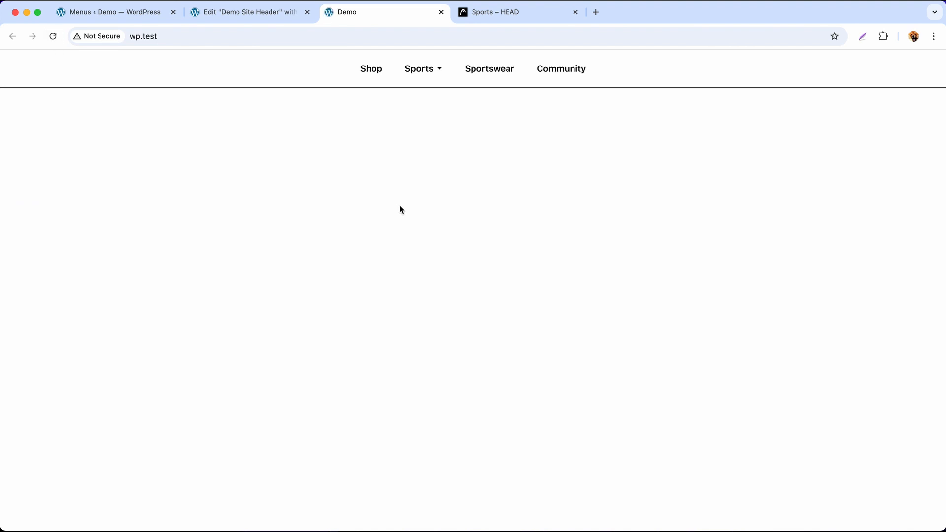
mouse_move(427, 74)
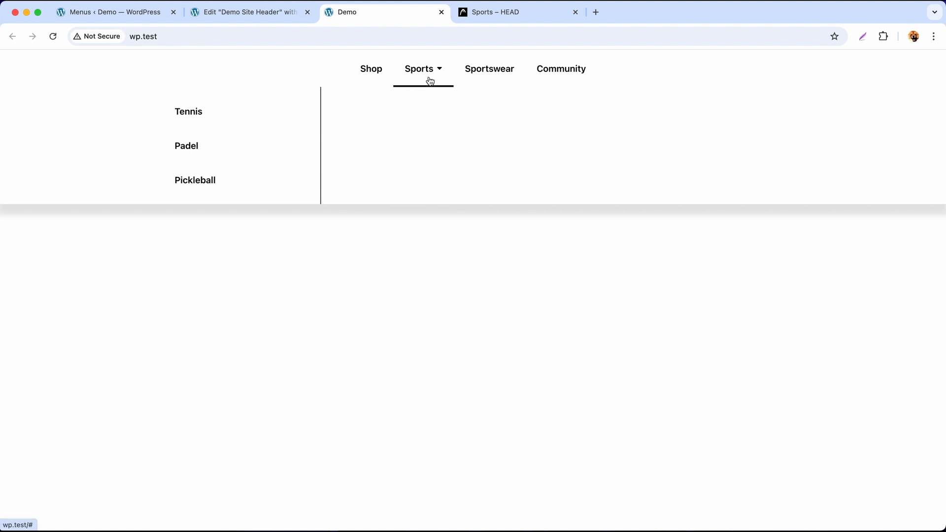
Set the Elemental Menu's top-level submenu top offset to 1 in the header, publish, and check it on the reloaded Demo page
click(260, 13)
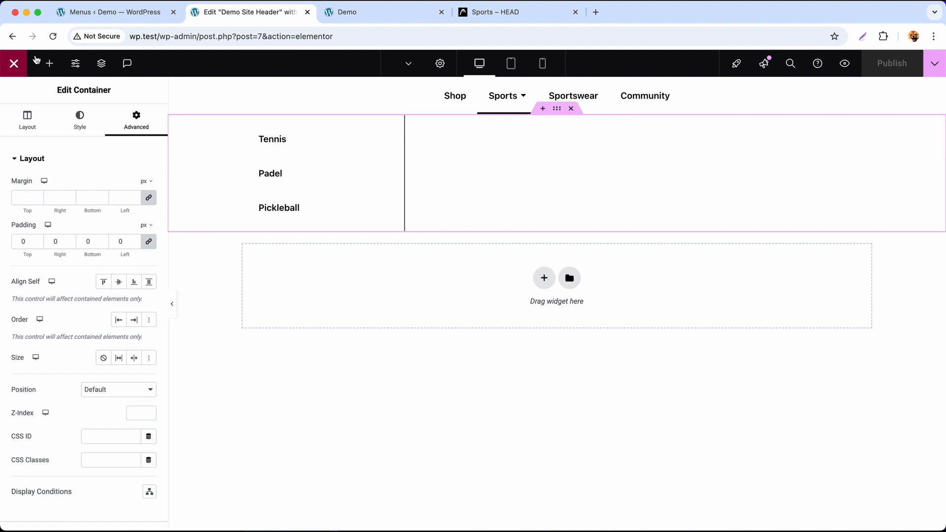
click(13, 67)
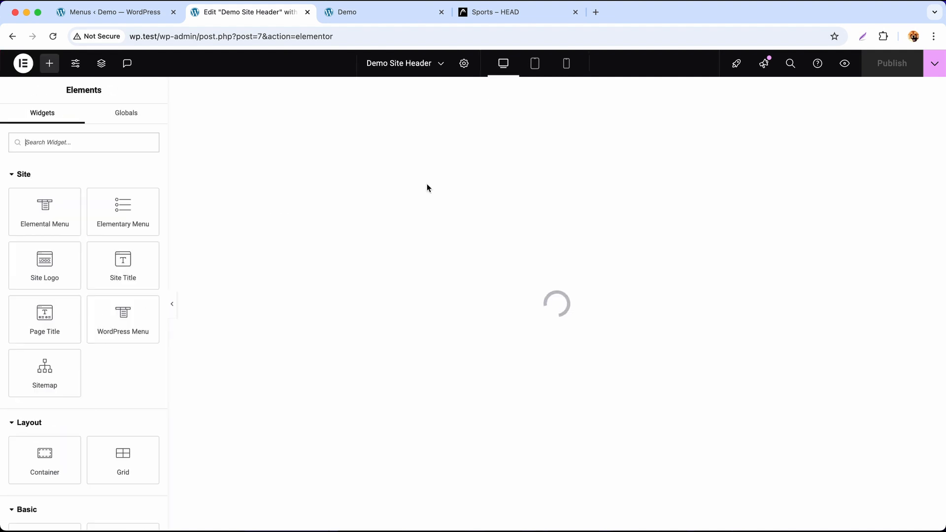
mouse_move(761, 96)
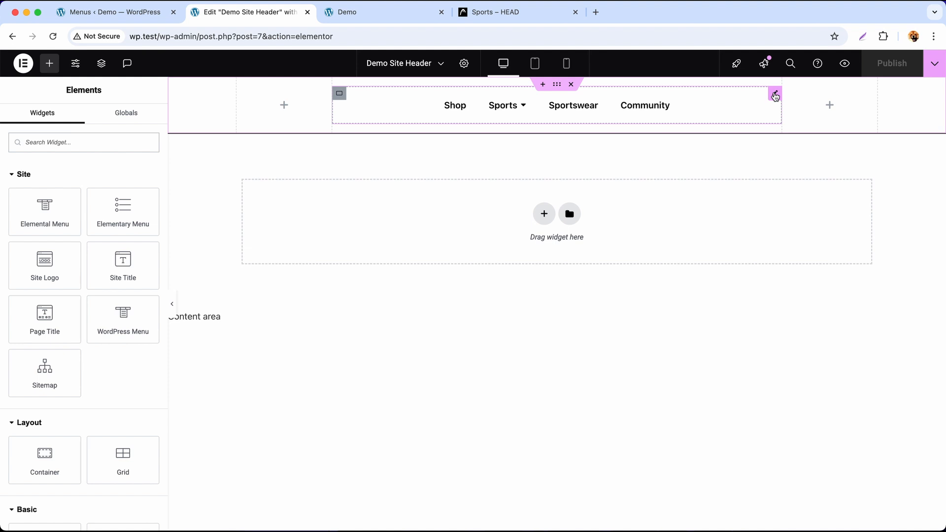
click(775, 94)
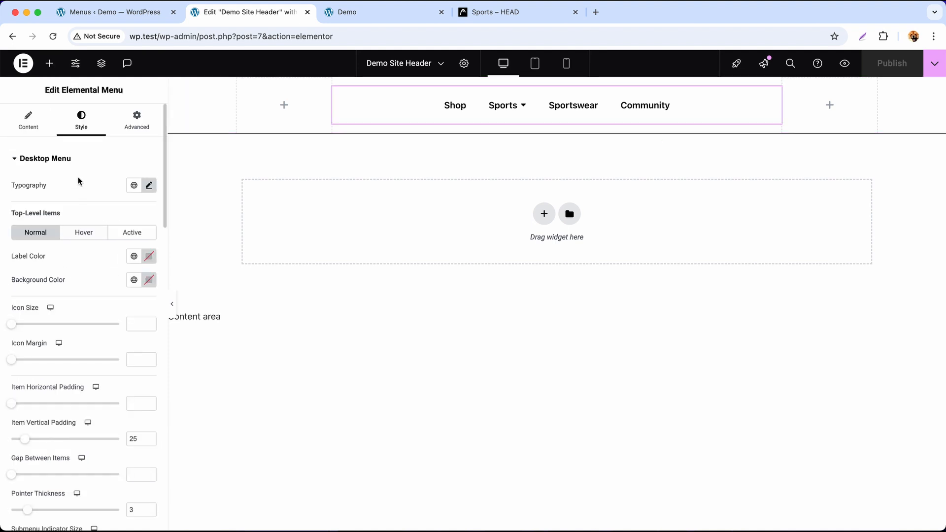
scroll(85, 306, down, 3)
scroll(89, 334, down, 10)
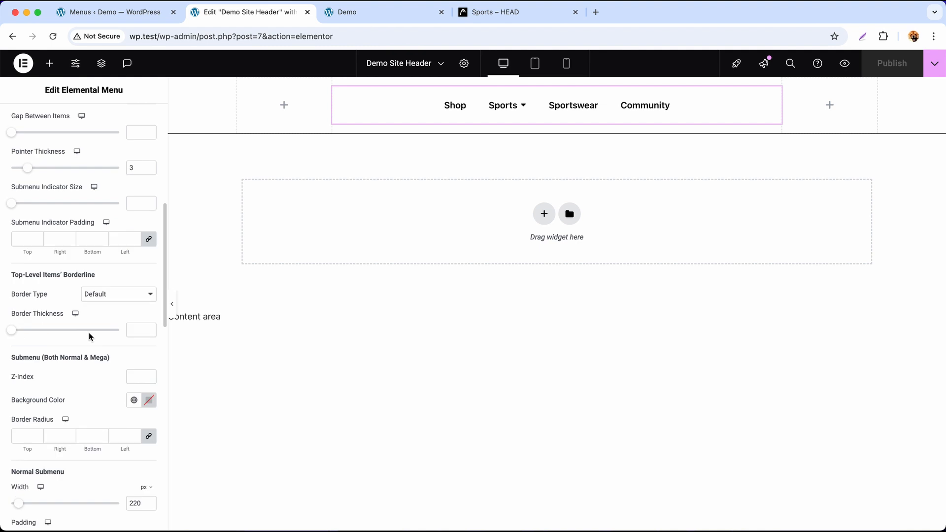
scroll(89, 333, down, 10)
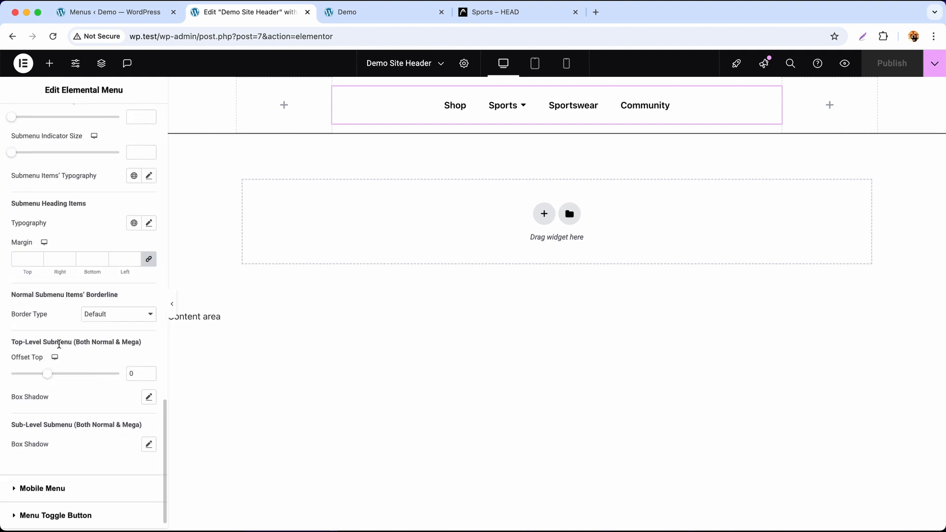
click(150, 372)
click(892, 68)
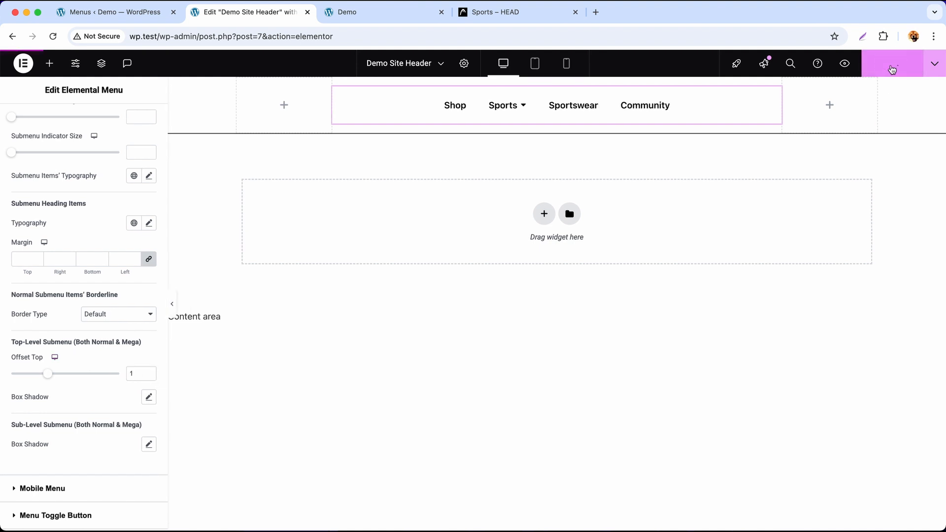
click(396, 17)
click(52, 36)
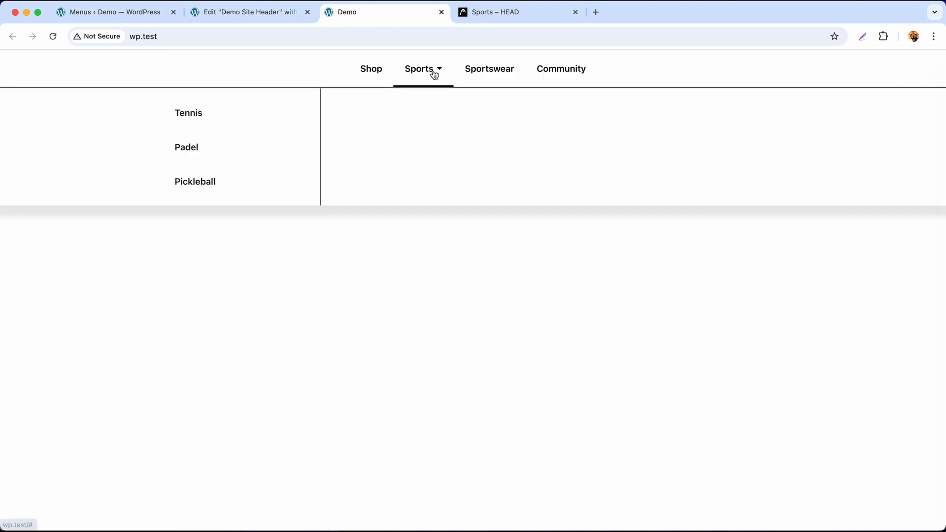
Return to the header editor and set sports-tennis.jpg as the image icon of the Tennis item in the Sports submenu
click(273, 14)
mouse_move(507, 107)
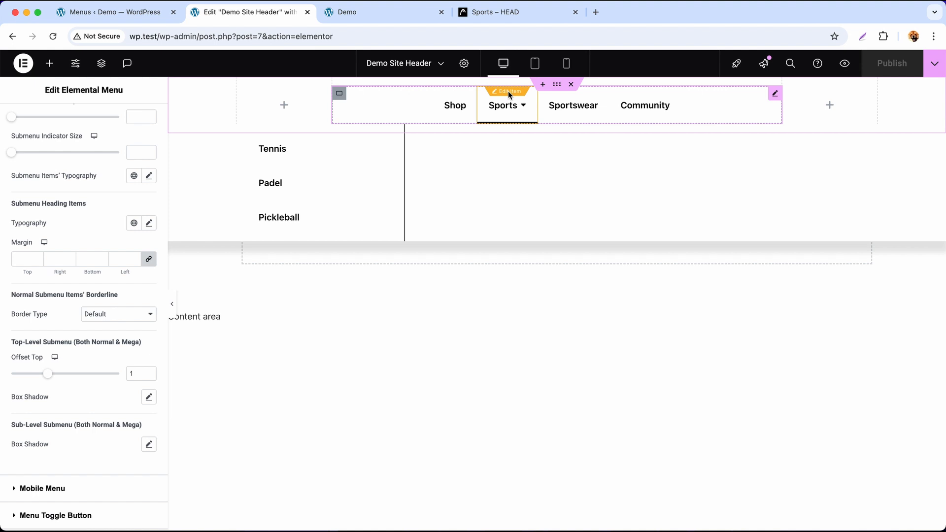
click(508, 92)
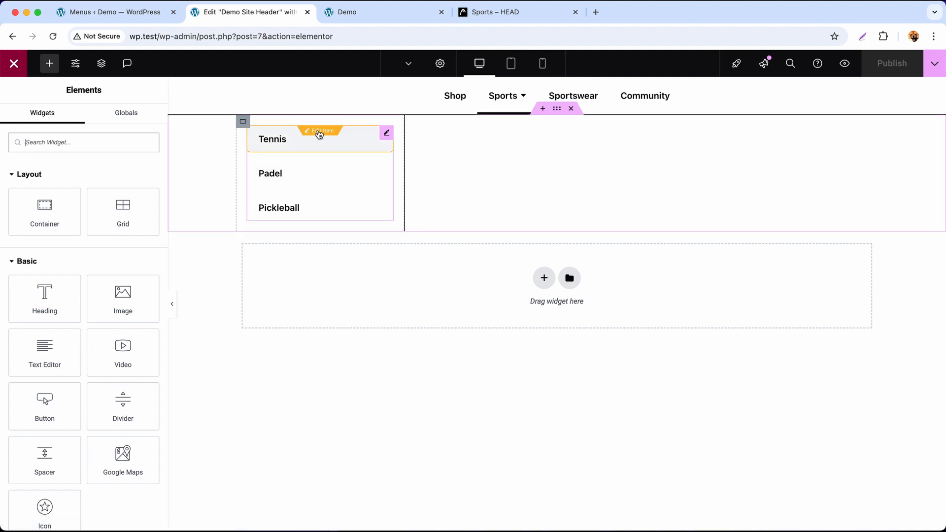
click(319, 132)
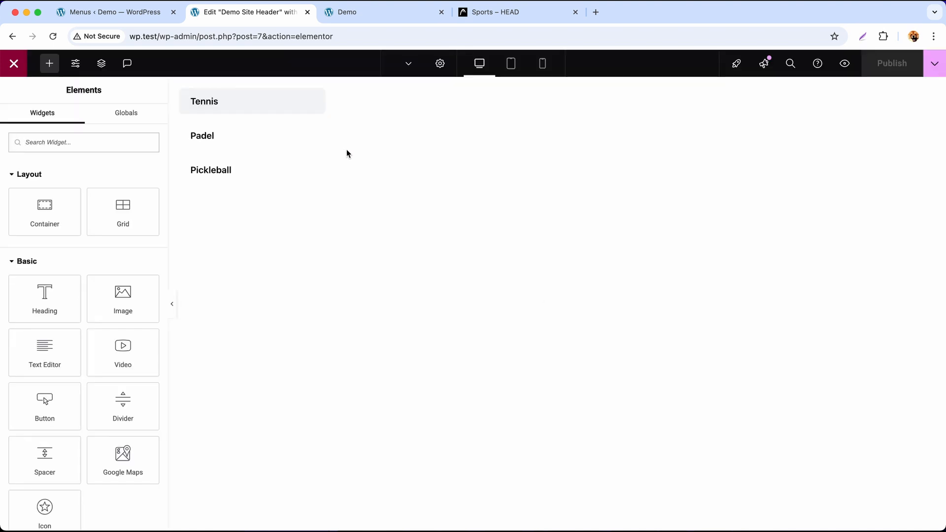
click(440, 63)
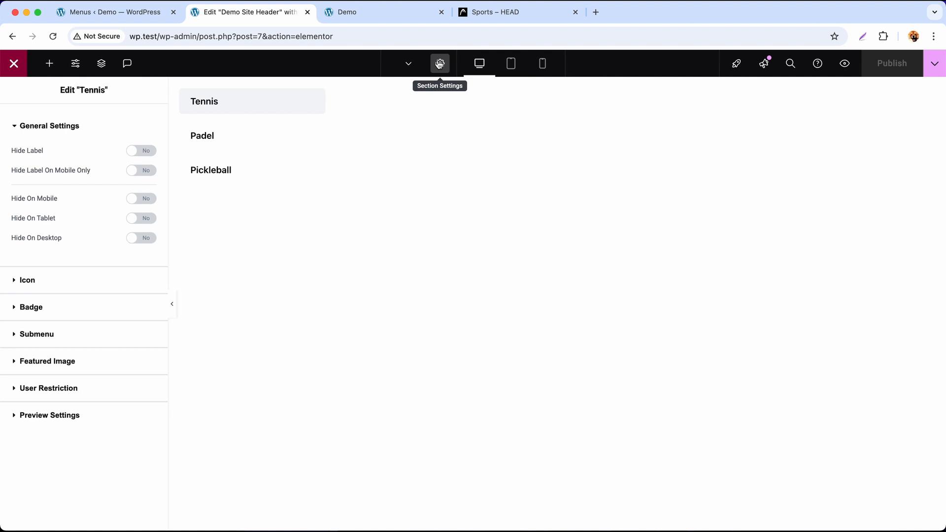
click(84, 284)
click(69, 306)
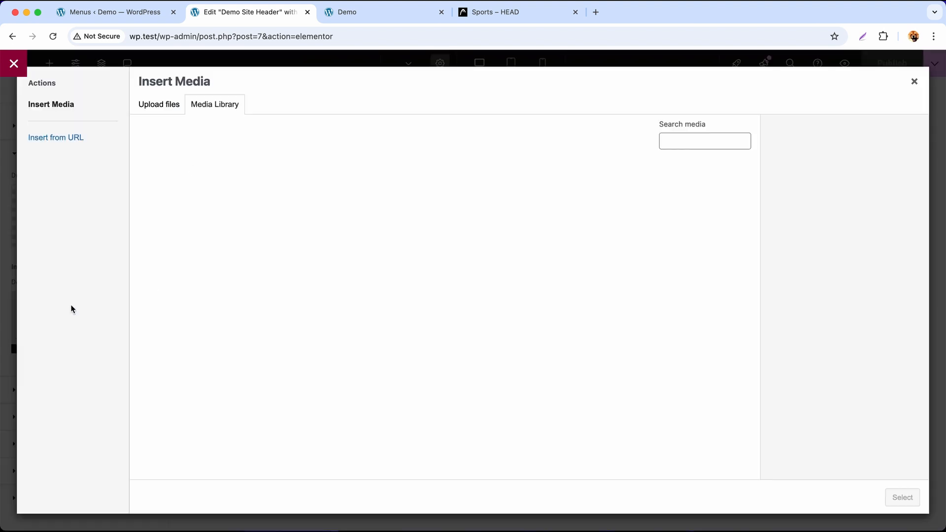
click(723, 218)
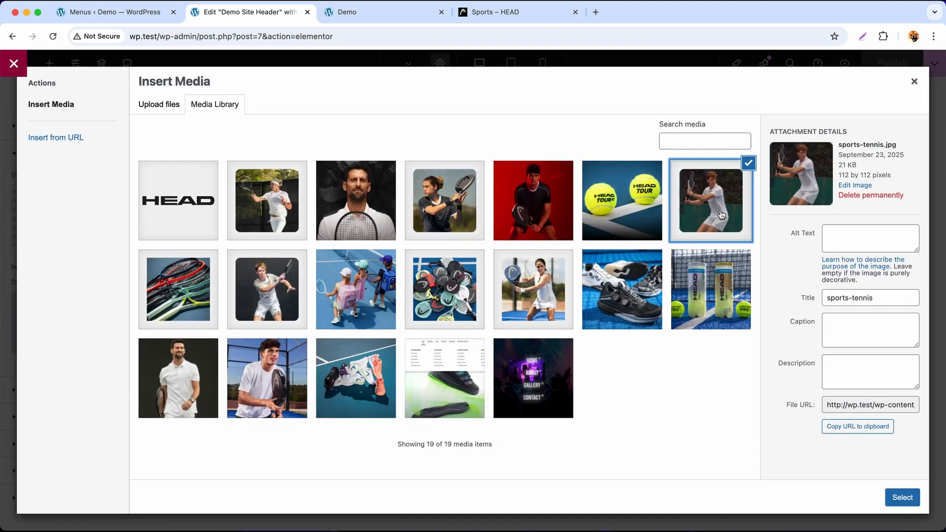
click(902, 498)
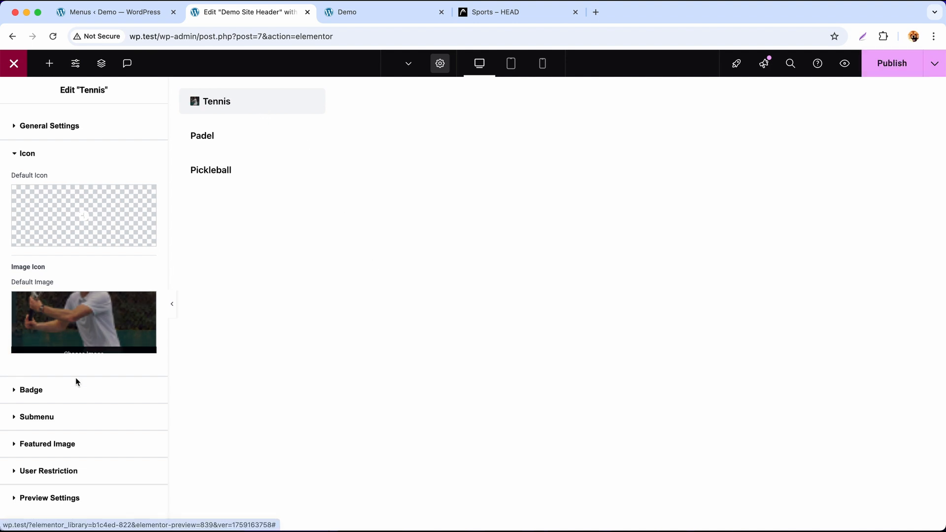
View the Tennis item's submenu settings, publish the item, and return to the Sports submenu
click(85, 416)
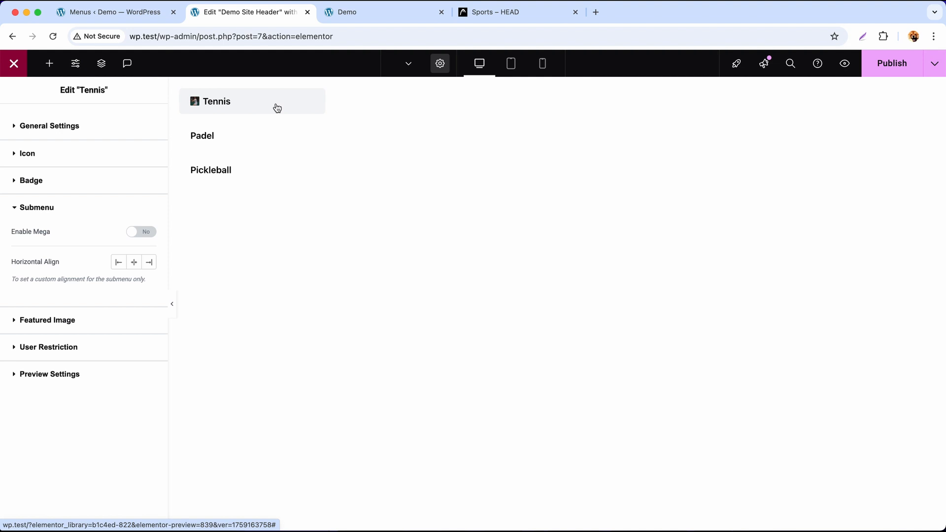
click(878, 73)
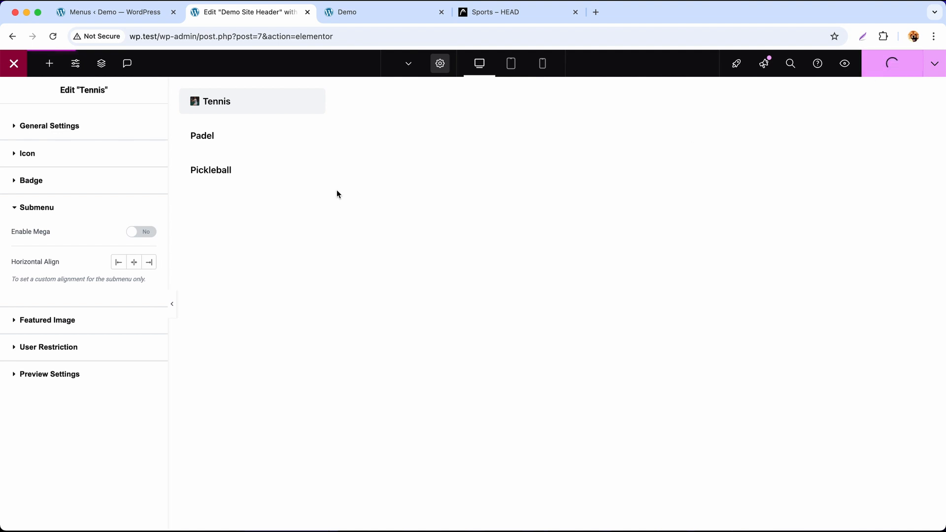
click(24, 67)
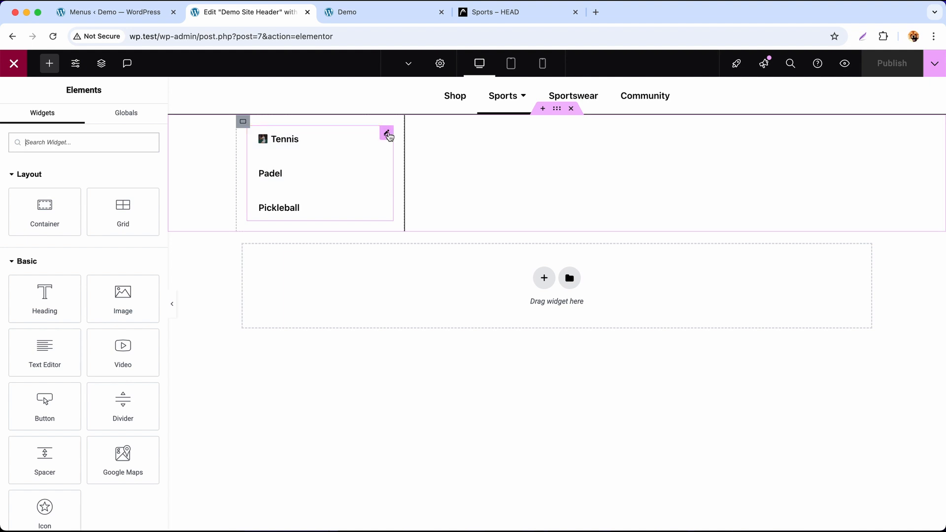
Style the Sports submenu's Elementary Menu icons with size 55, margin 10 and border radius 6, using the HEAD site as reference
click(388, 134)
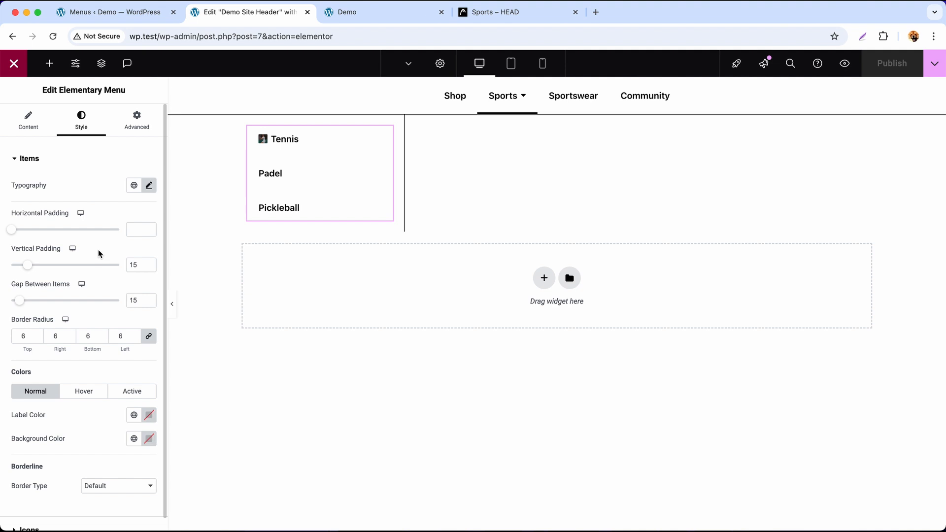
click(68, 160)
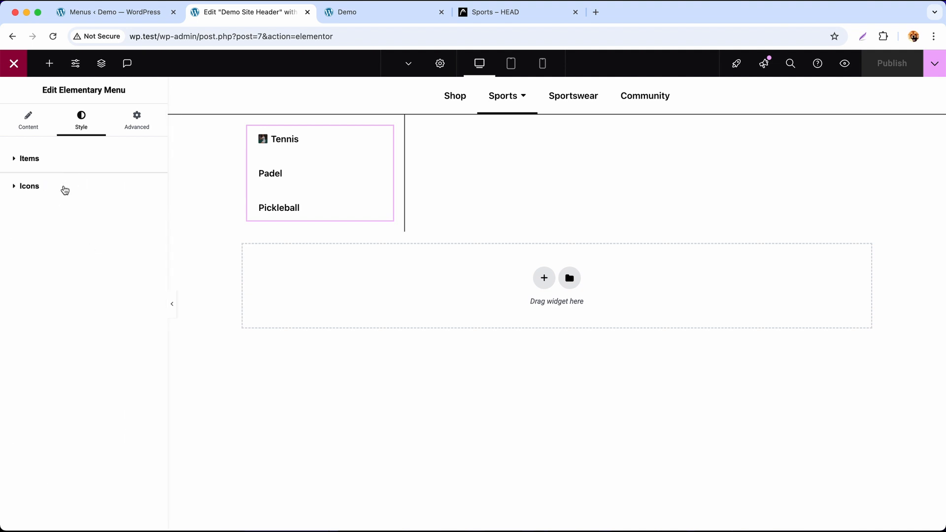
click(63, 187)
text(55)
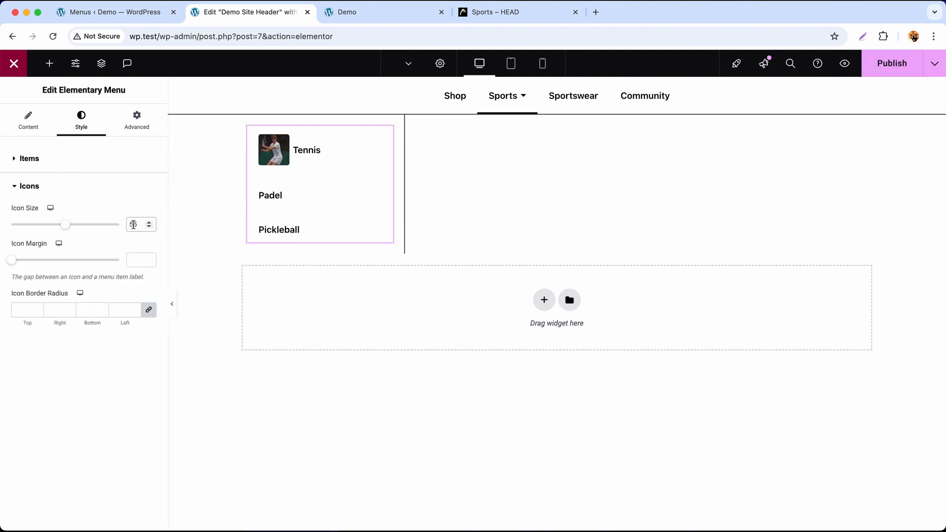
click(475, 15)
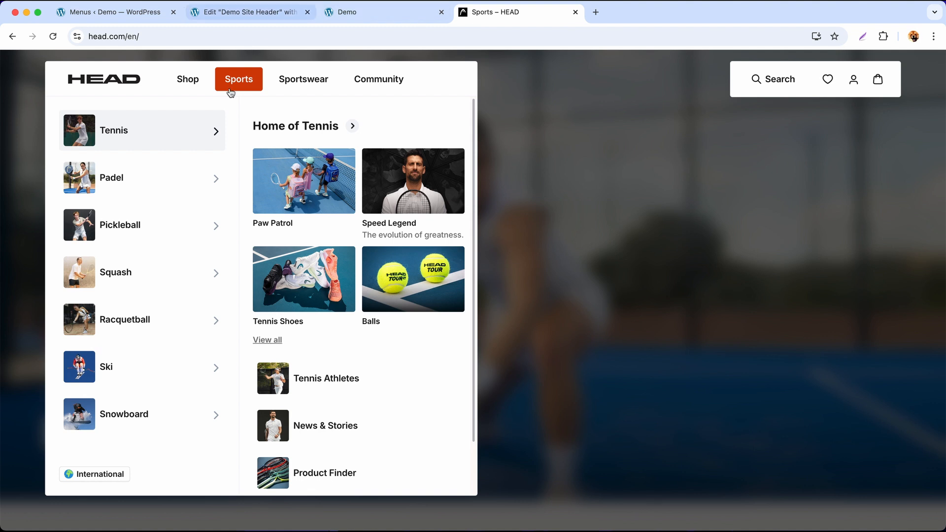
click(269, 19)
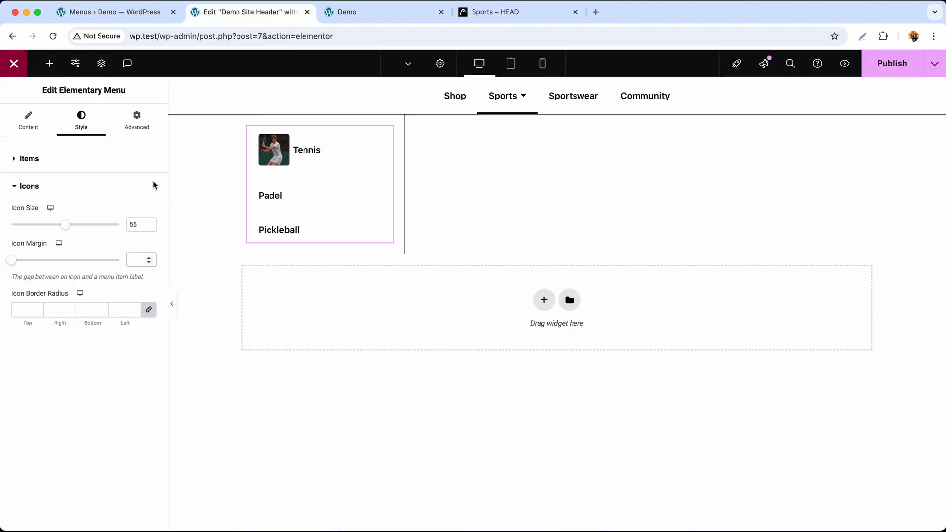
click(131, 256)
text(10)
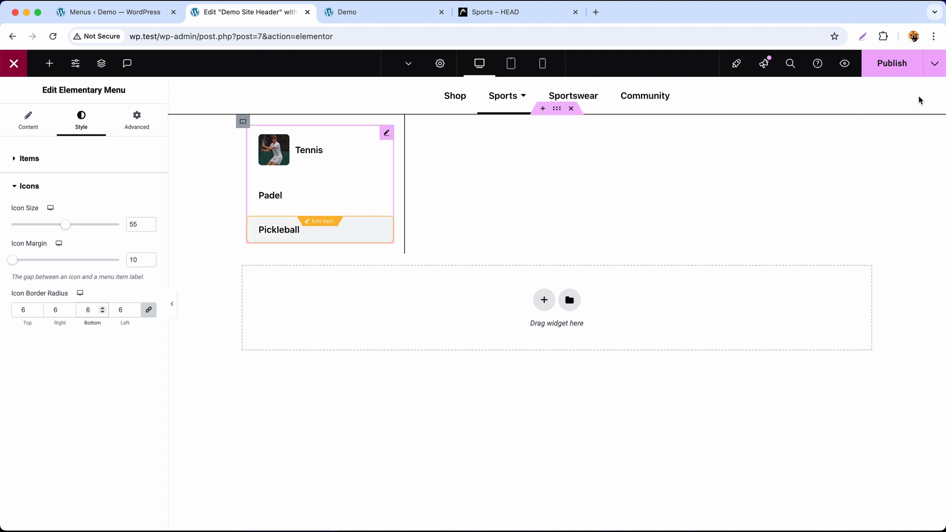
Publish the icon styling and check the Tennis item in the Sports submenu on the reloaded Demo page
click(874, 61)
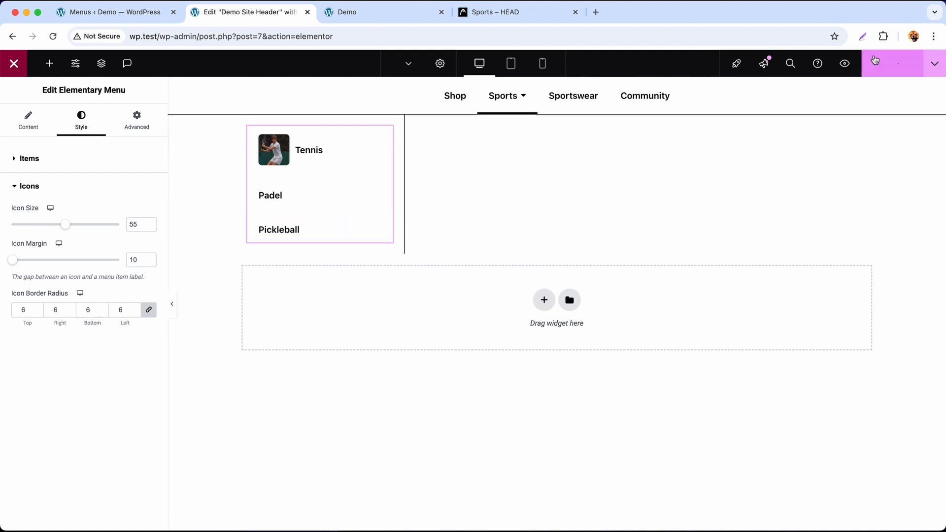
click(411, 16)
click(53, 36)
click(417, 73)
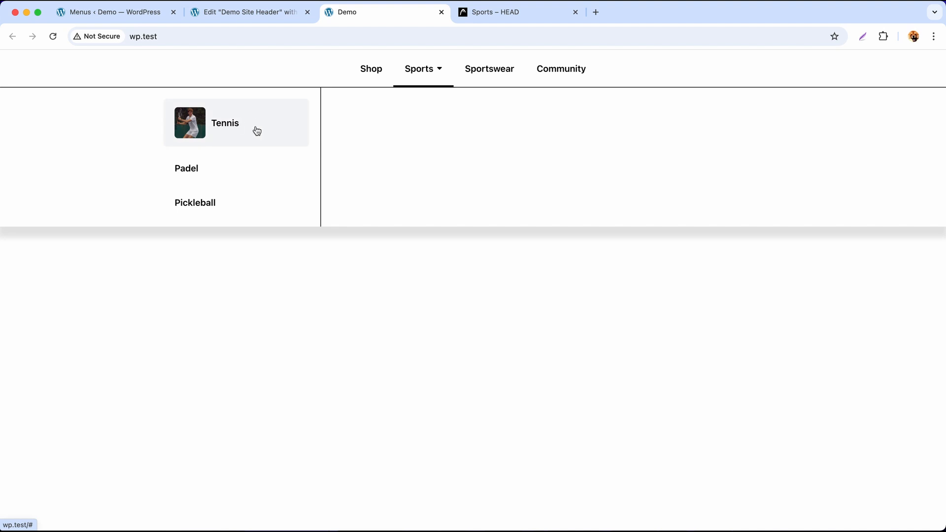
Back in the header editor, give the Padel item the dark-shirted racket player's image as icon, publish, and return to the Sports submenu
click(264, 12)
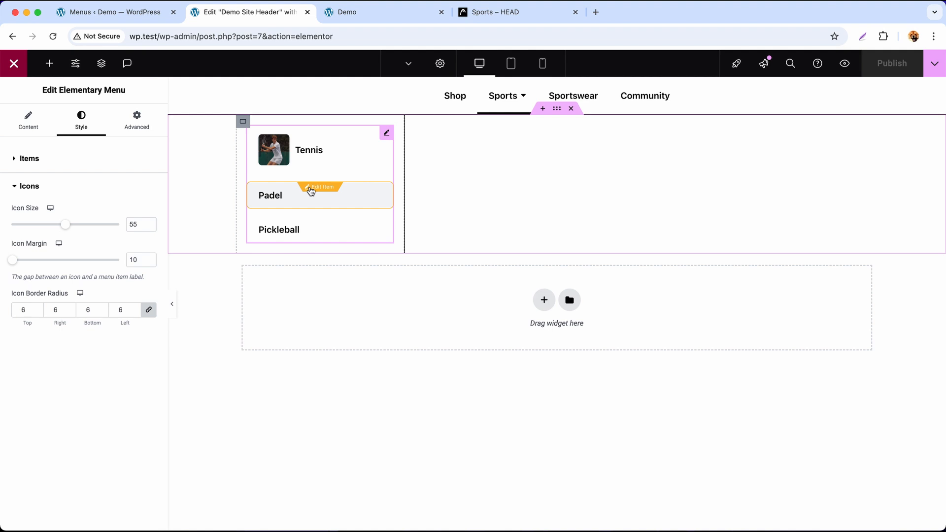
click(311, 191)
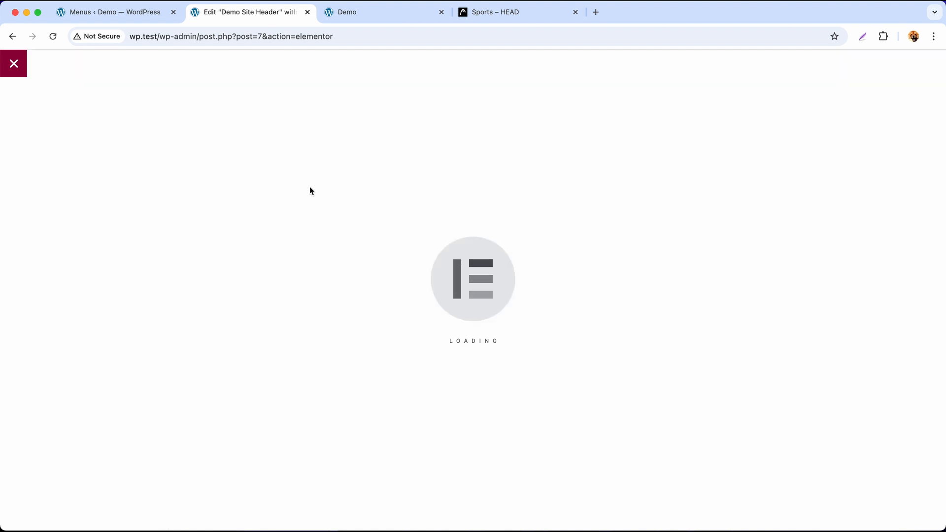
click(440, 64)
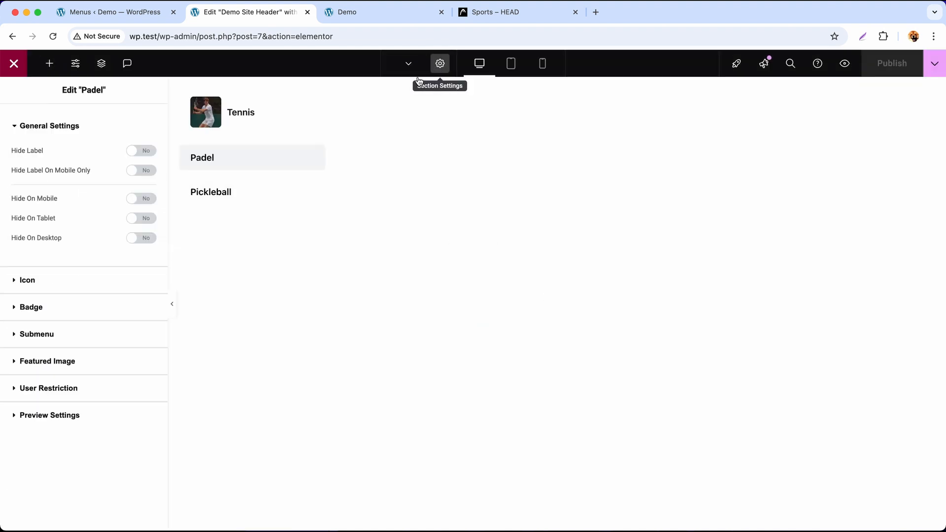
click(73, 281)
click(58, 299)
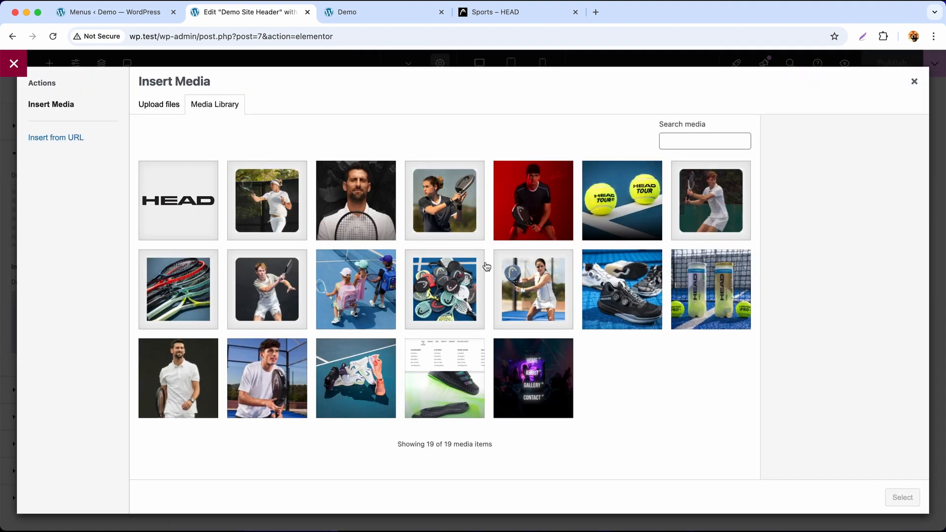
click(454, 212)
click(902, 497)
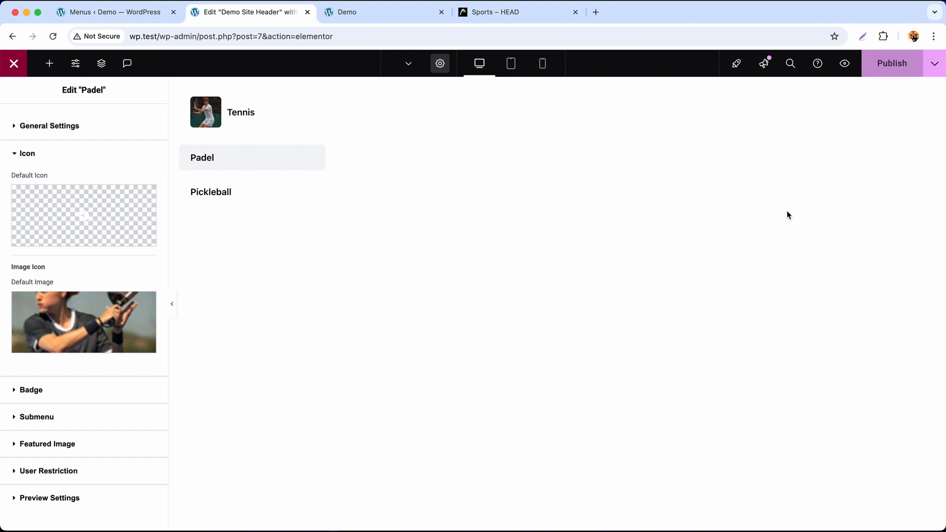
click(880, 64)
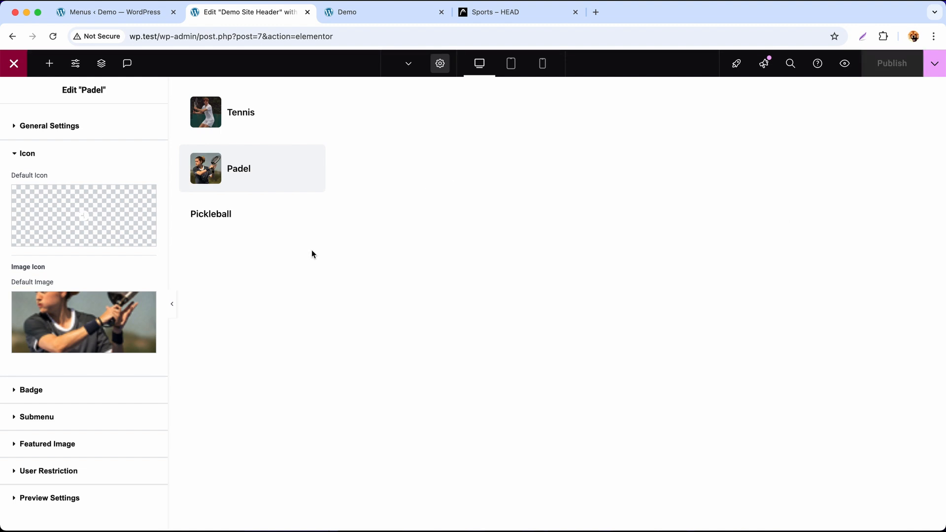
click(15, 65)
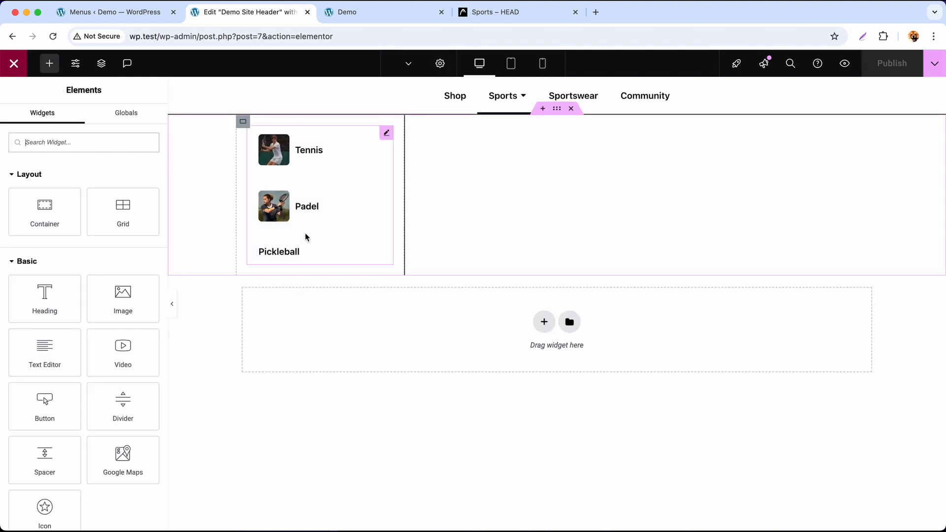
Set sports-pickleball.jpg as the Pickleball item's image icon, publish, and return to the Sports submenu
click(318, 243)
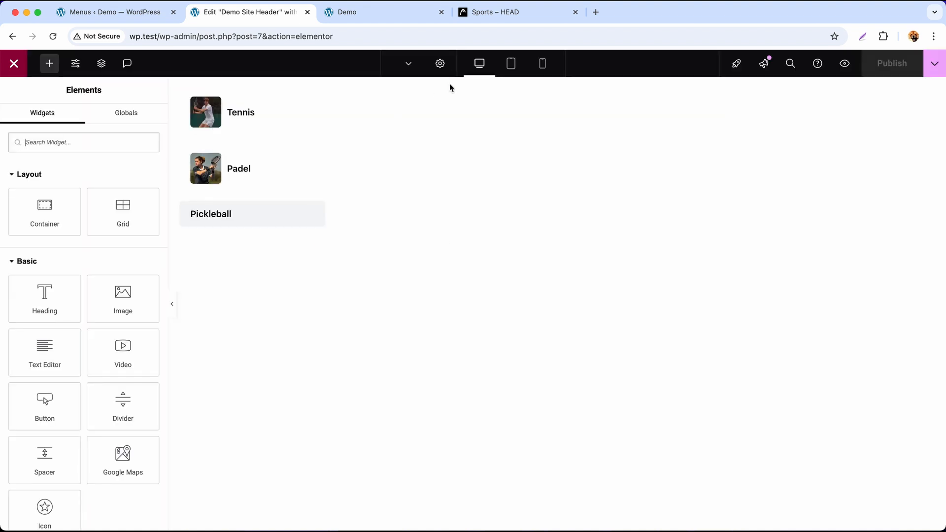
click(90, 291)
click(72, 300)
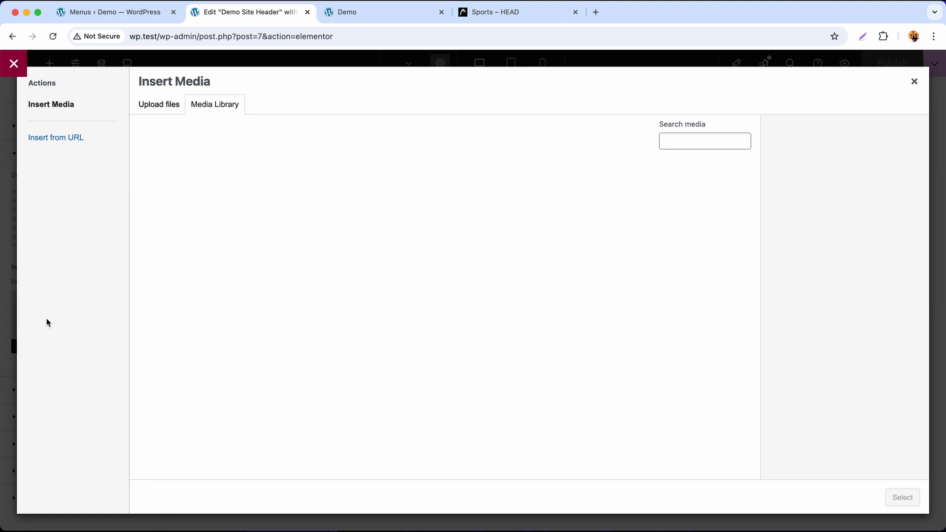
click(236, 294)
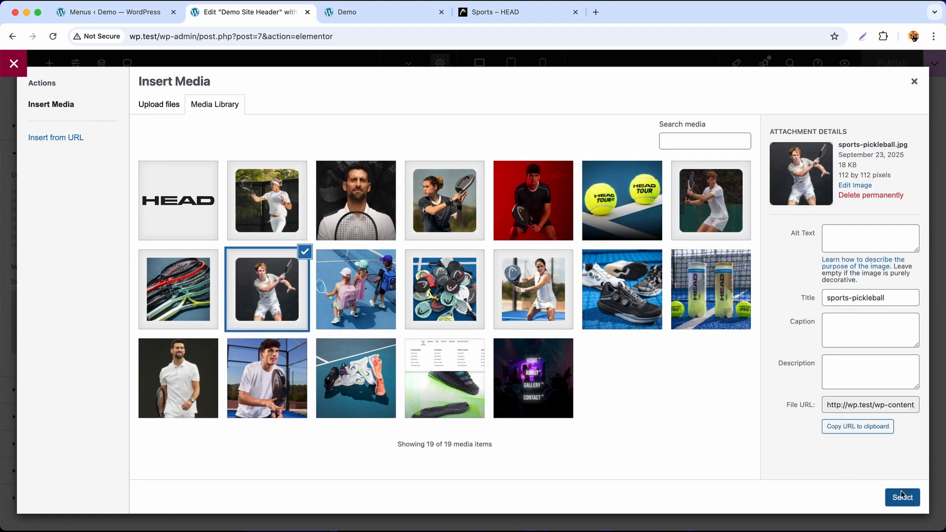
click(902, 497)
click(868, 69)
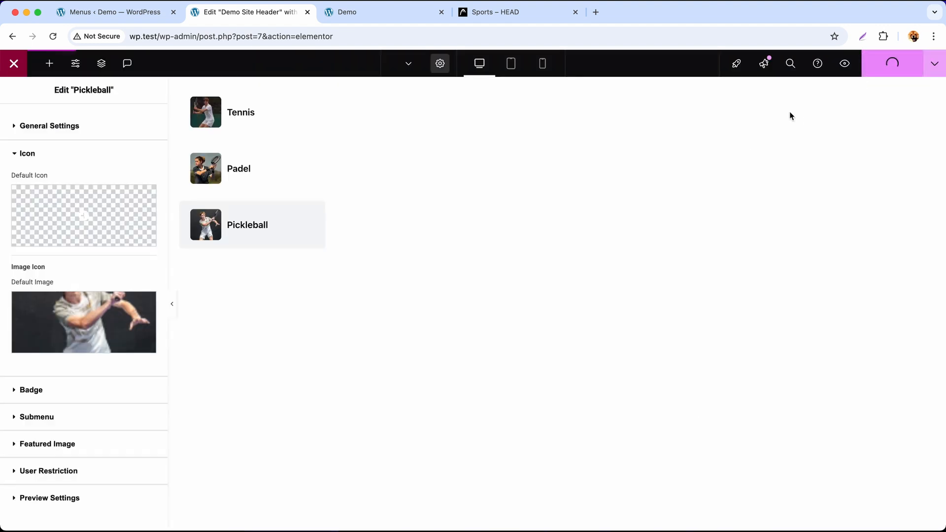
click(14, 64)
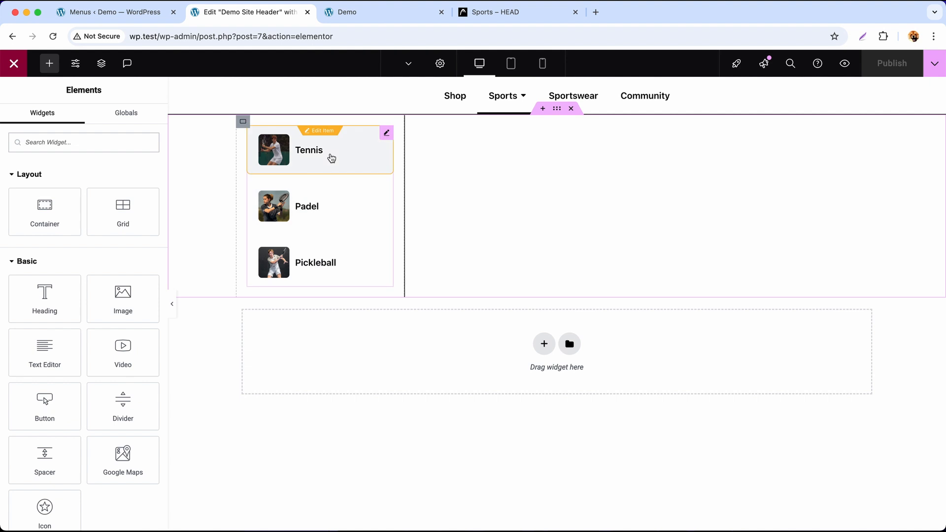
Reload the Demo page and check the Tennis, Padel and Pickleball icons in the Sports submenu
click(382, 13)
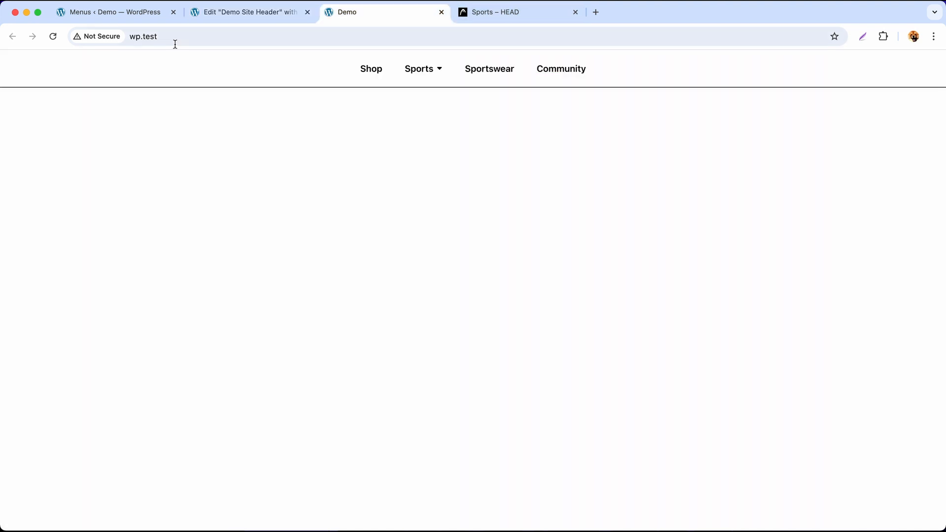
click(53, 36)
click(422, 71)
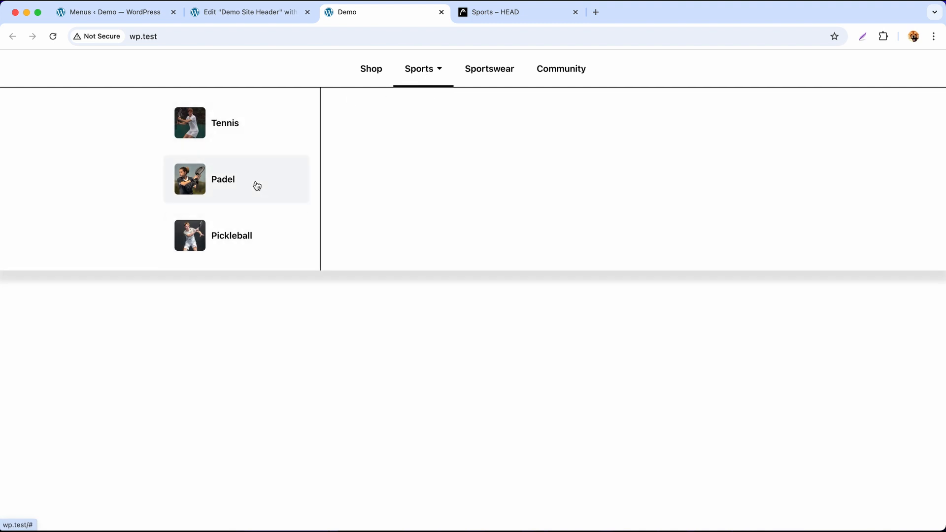
Return to the header editor and copy the Sports submenu's styled Elementary Menu widget
click(246, 15)
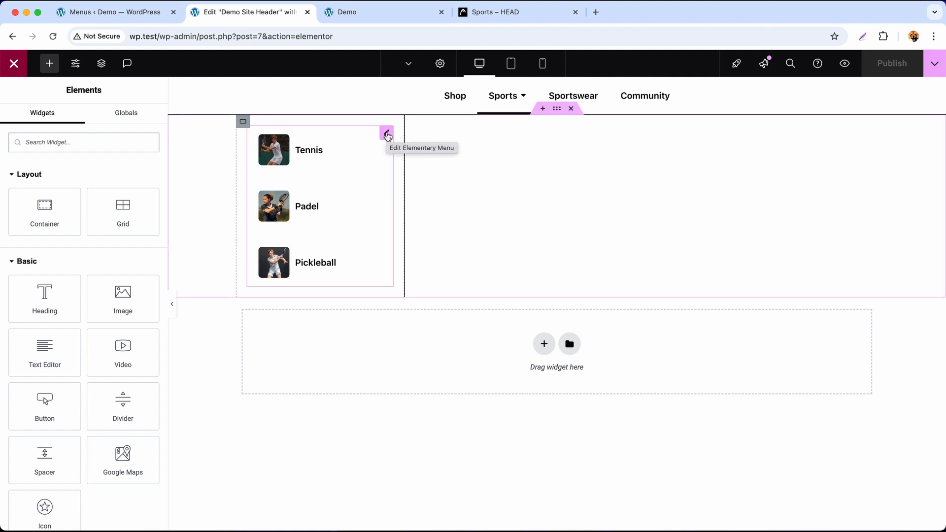
right_click(387, 136)
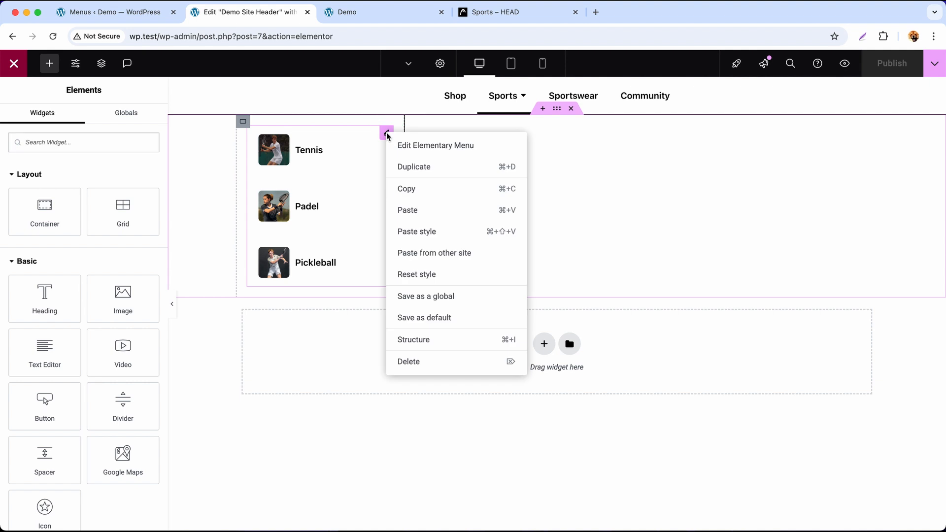
click(424, 188)
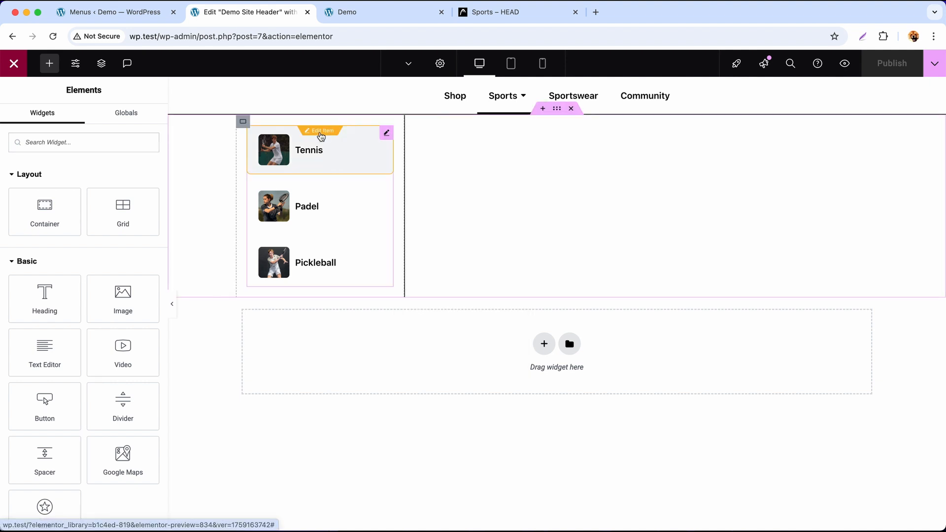
Open the Tennis item for editing and enable its mega submenu
click(321, 135)
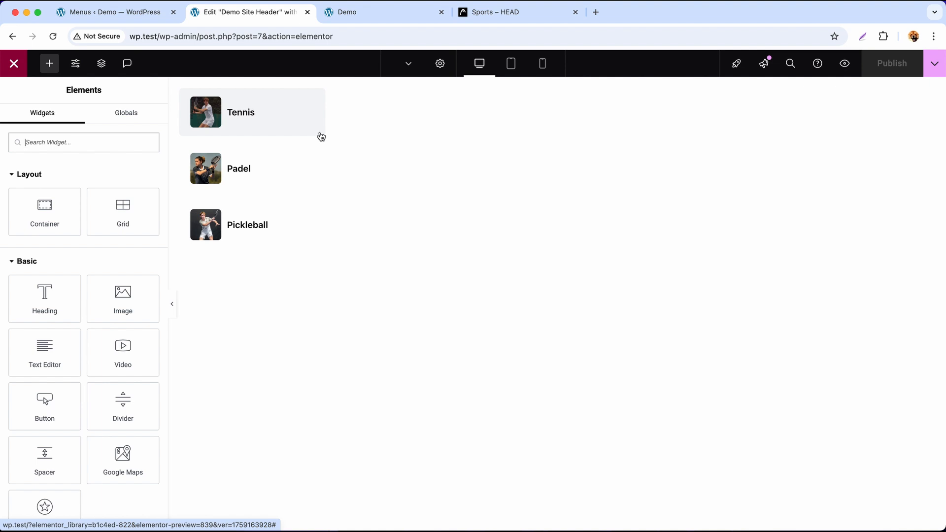
click(440, 63)
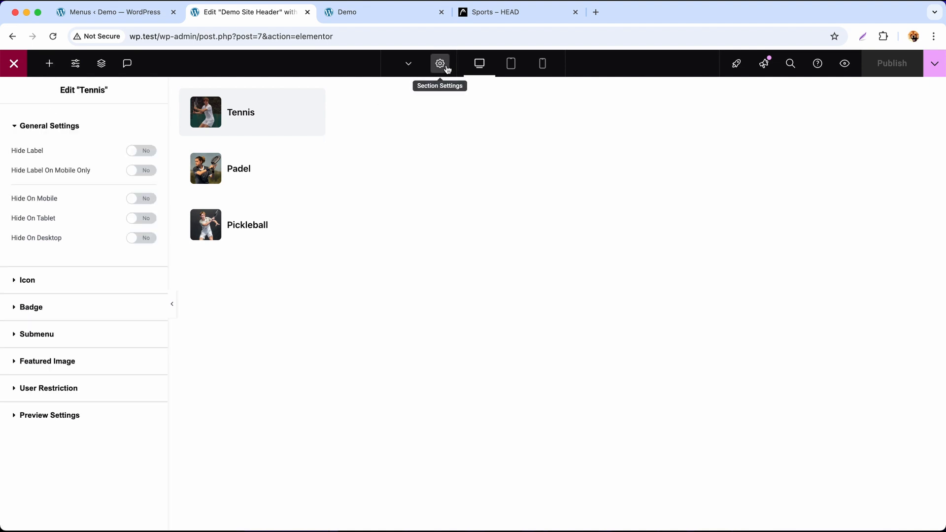
click(97, 331)
click(139, 231)
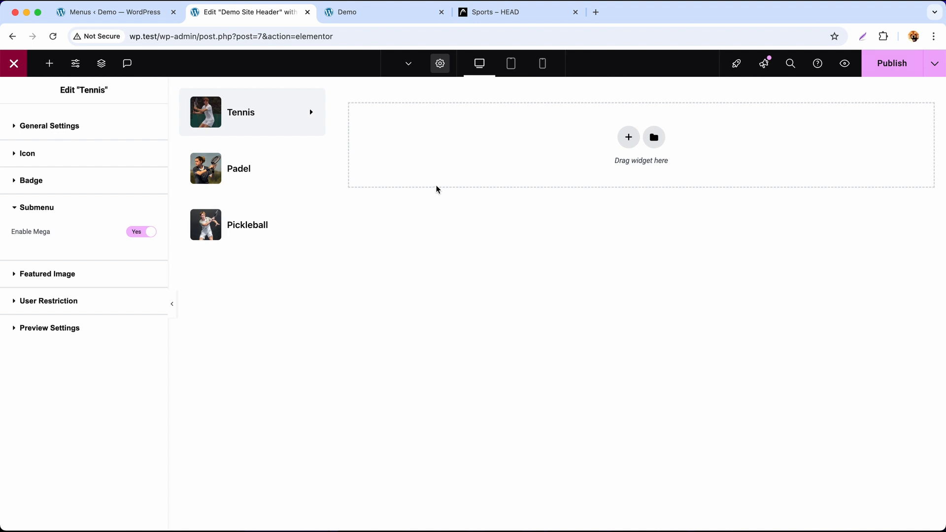
Add an Elementary Menu widget to the Tennis item's mega submenu and assign it the Tennis Tab menu
click(629, 137)
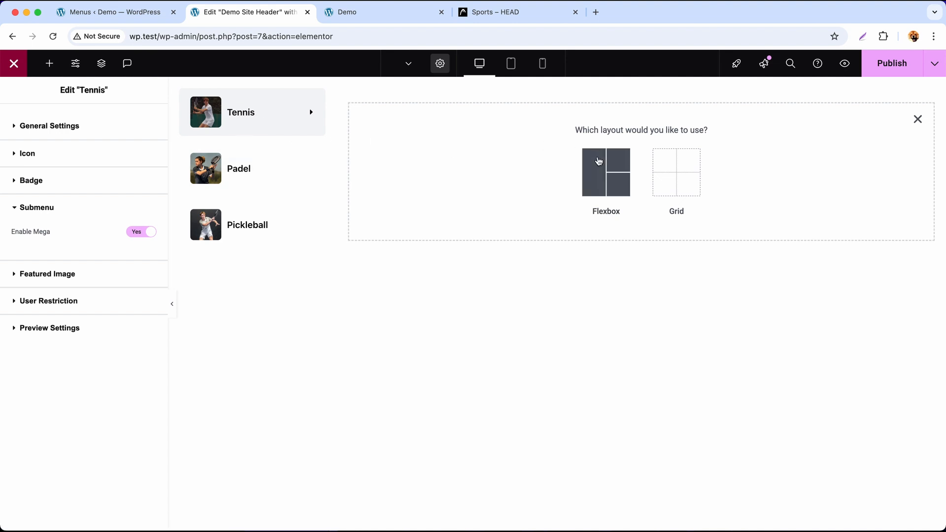
click(918, 119)
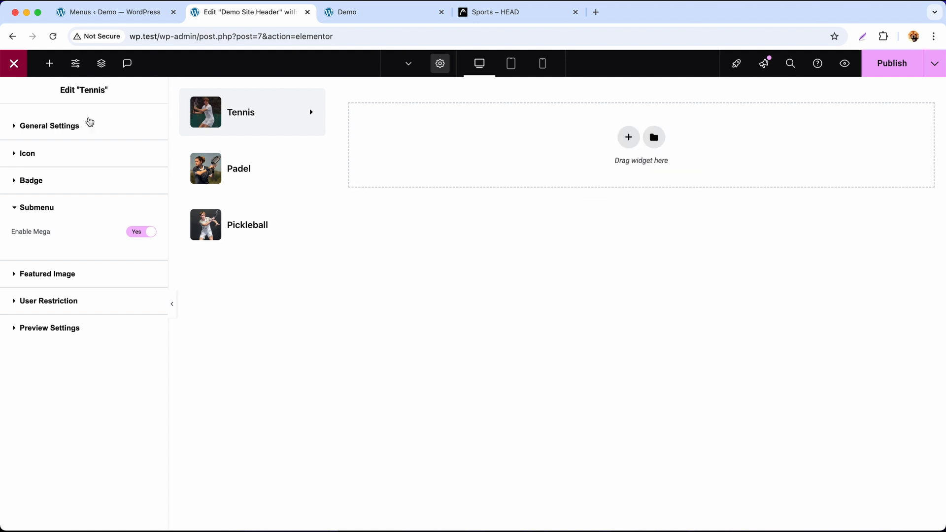
click(49, 63)
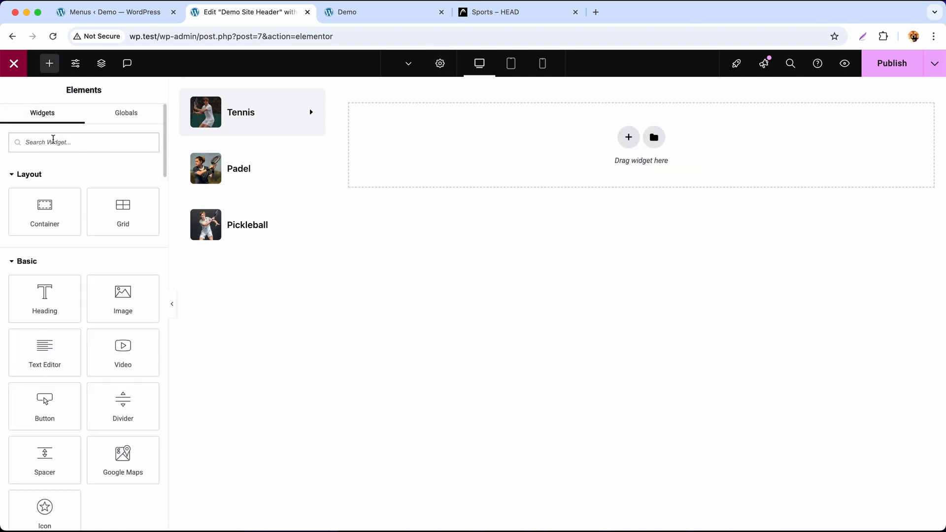
text(menu)
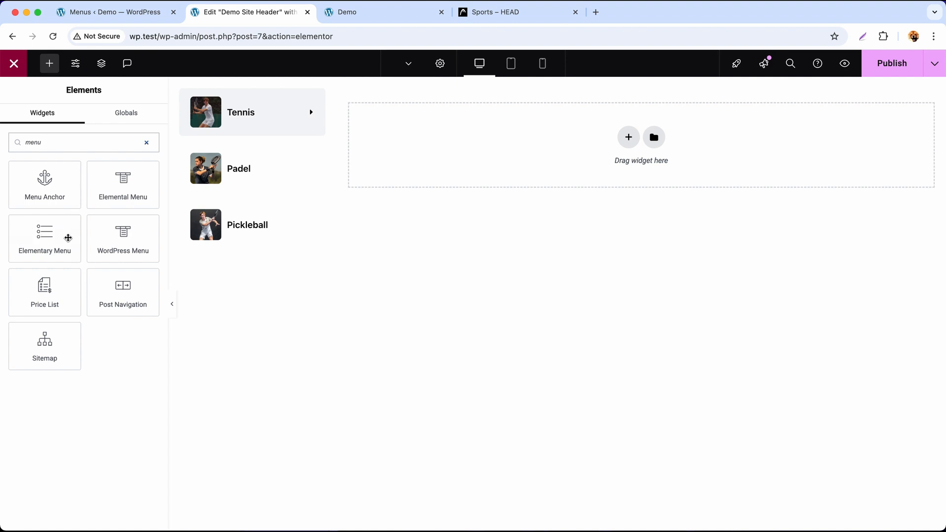
drag(68, 237, 451, 159)
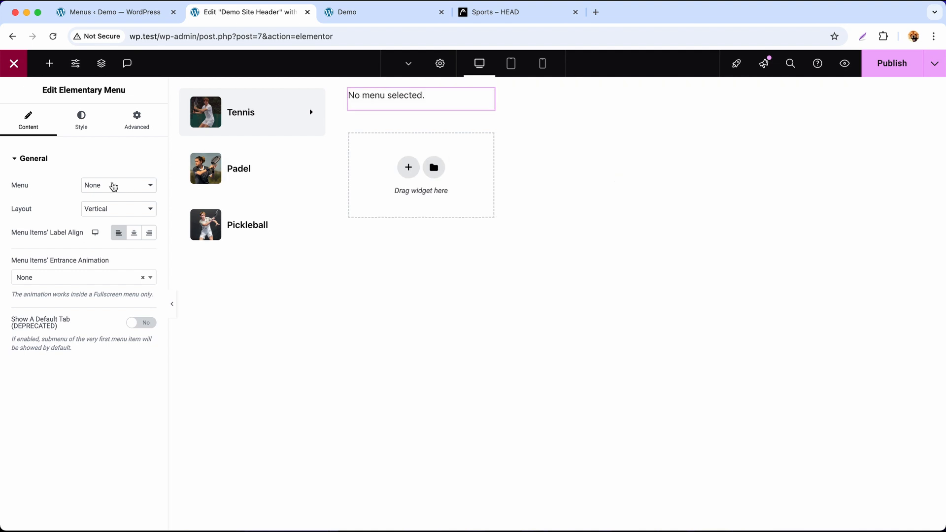
click(114, 186)
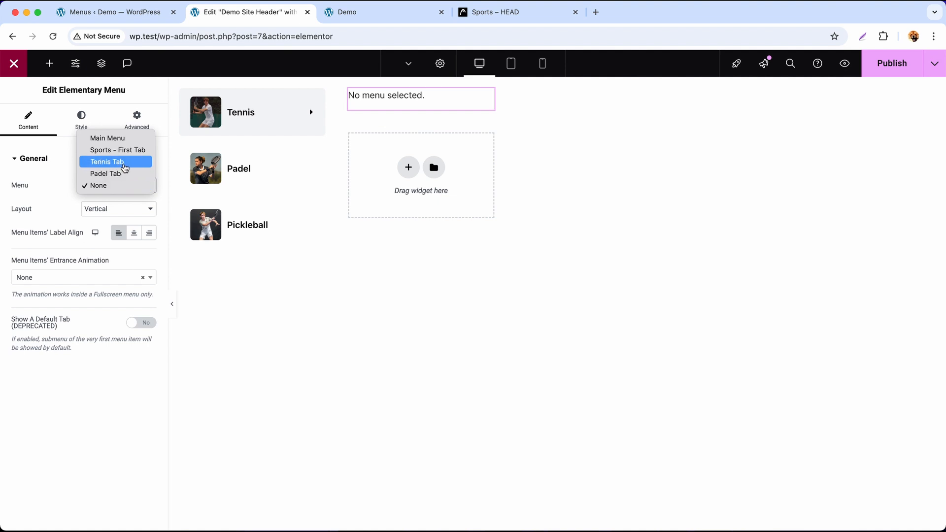
click(124, 165)
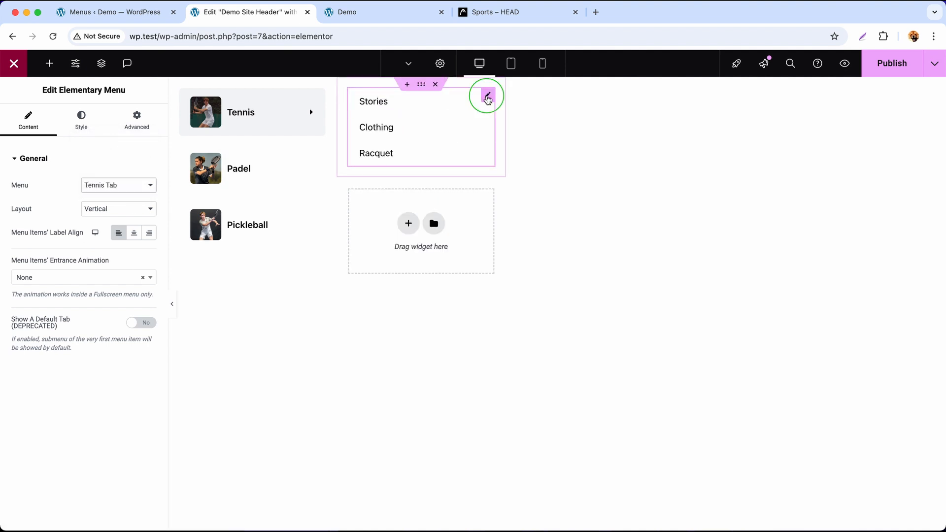
Paste the copied style onto the Tennis submenu's Elementary Menu widget and publish the change
right_click(487, 96)
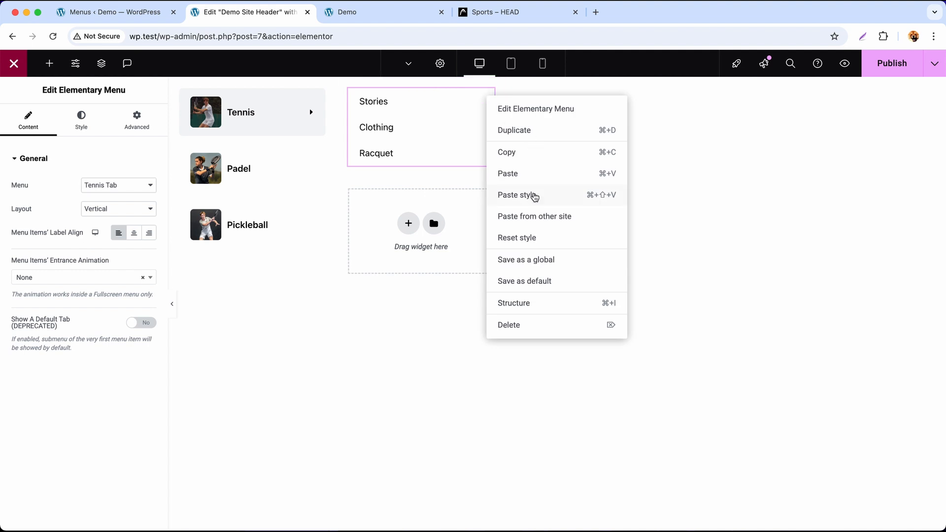
click(534, 197)
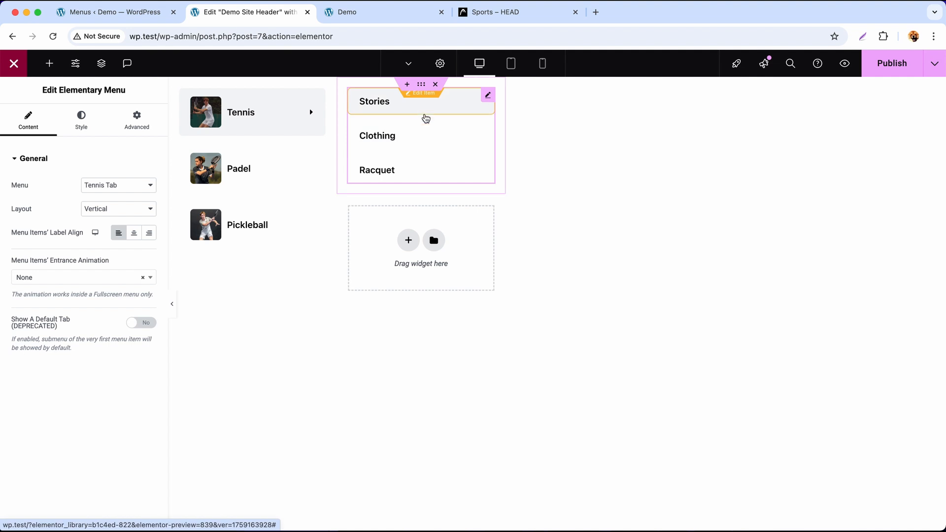
click(887, 75)
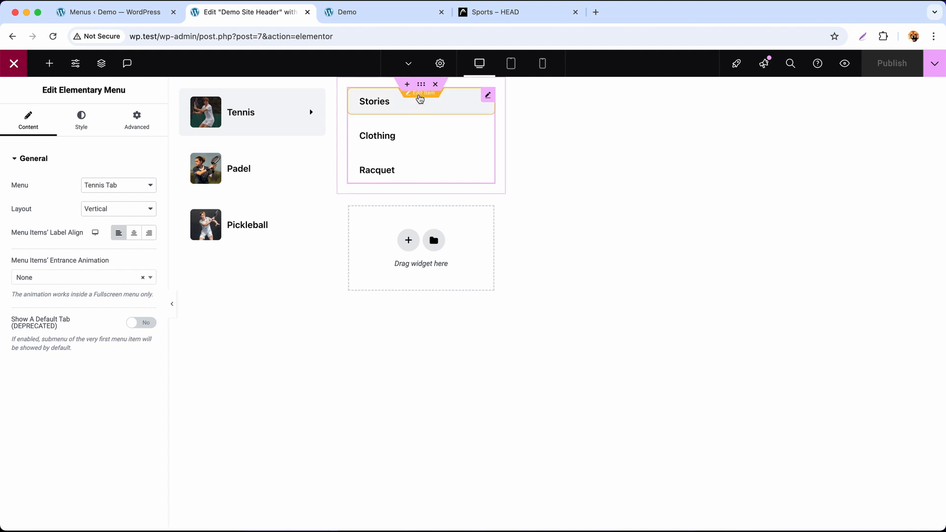
Open the Stories item for editing, set its image icon to news-tennis.jpg and publish
click(419, 97)
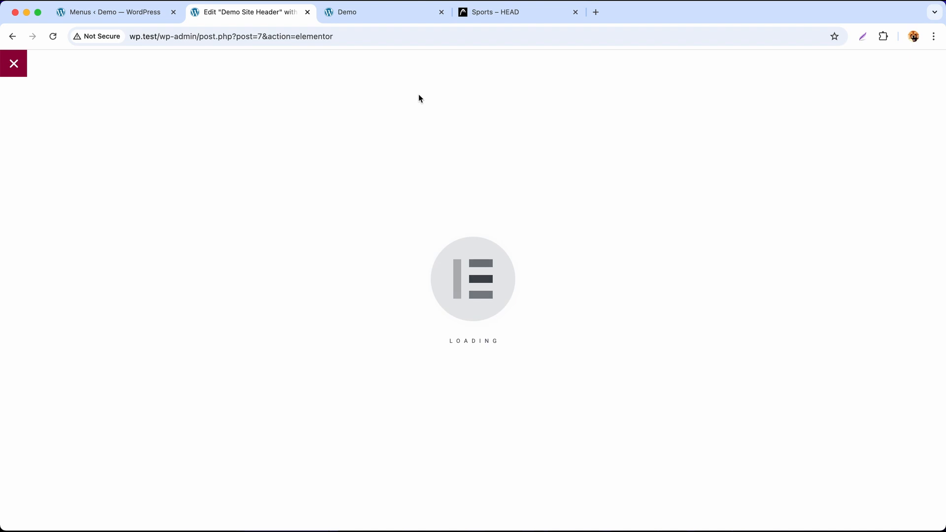
click(439, 64)
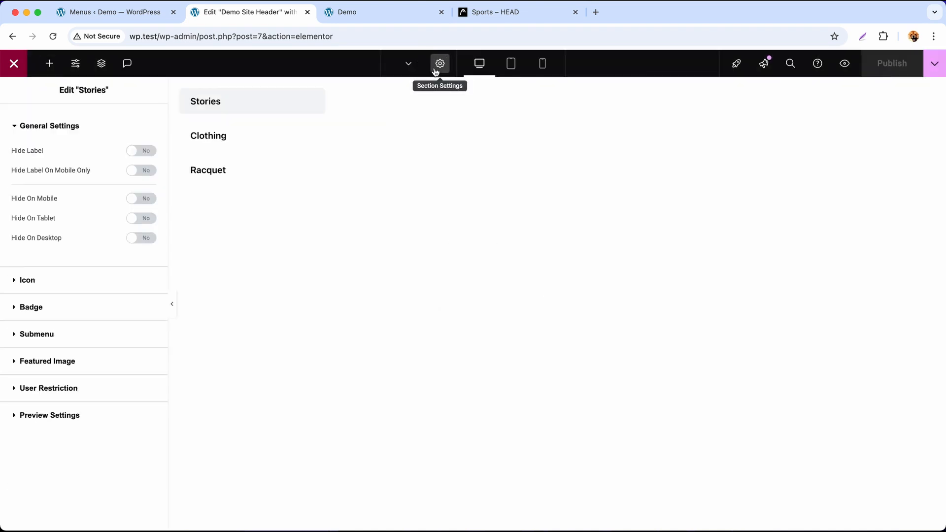
click(93, 281)
click(52, 315)
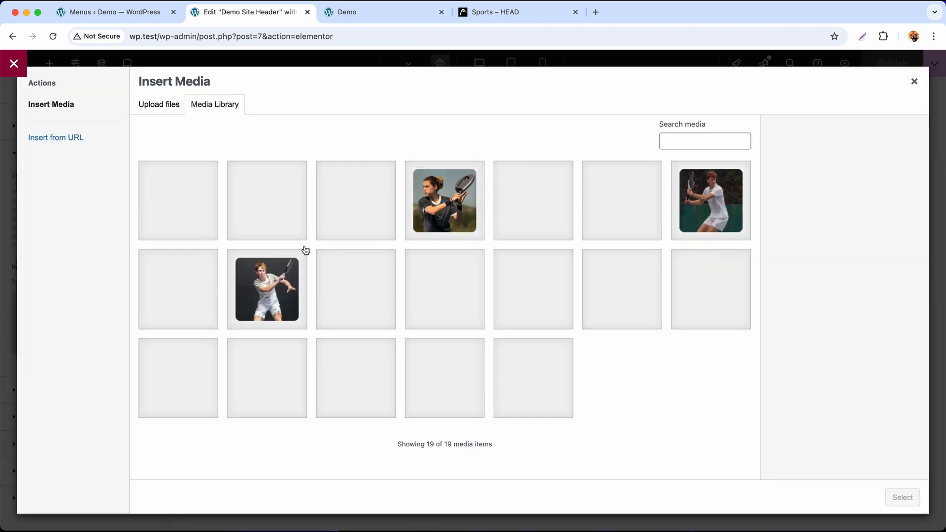
click(177, 372)
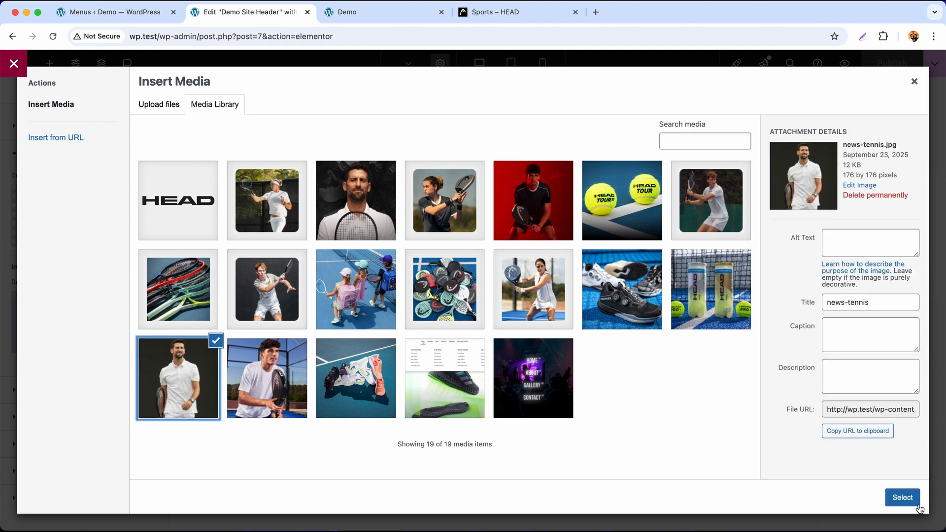
click(902, 497)
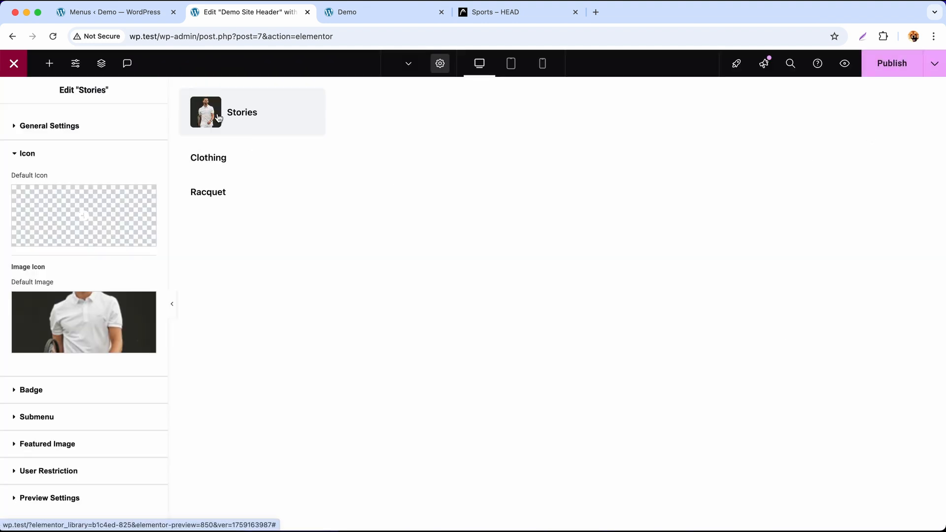
click(220, 128)
click(879, 71)
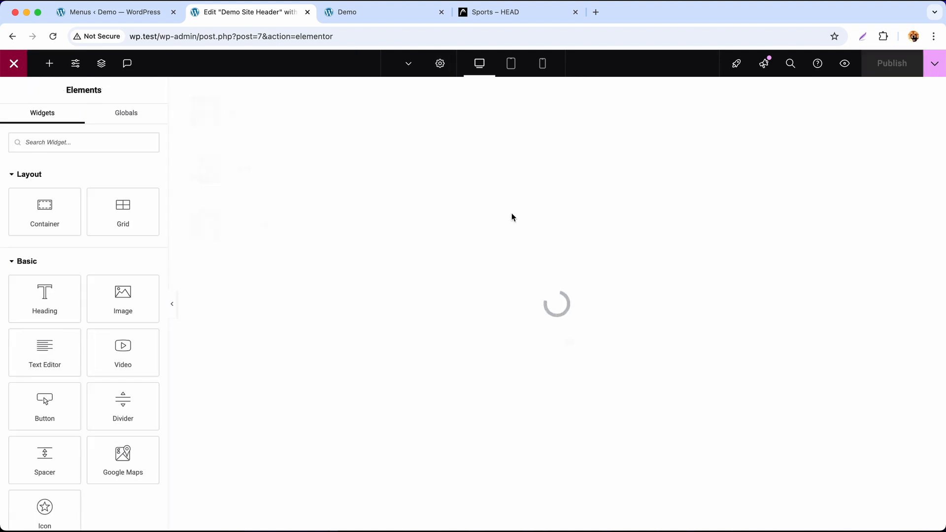
Open the Clothing item for editing, set its image icon to tennis-head-athletes.jpg, publish and return to the Tennis submenu
click(419, 150)
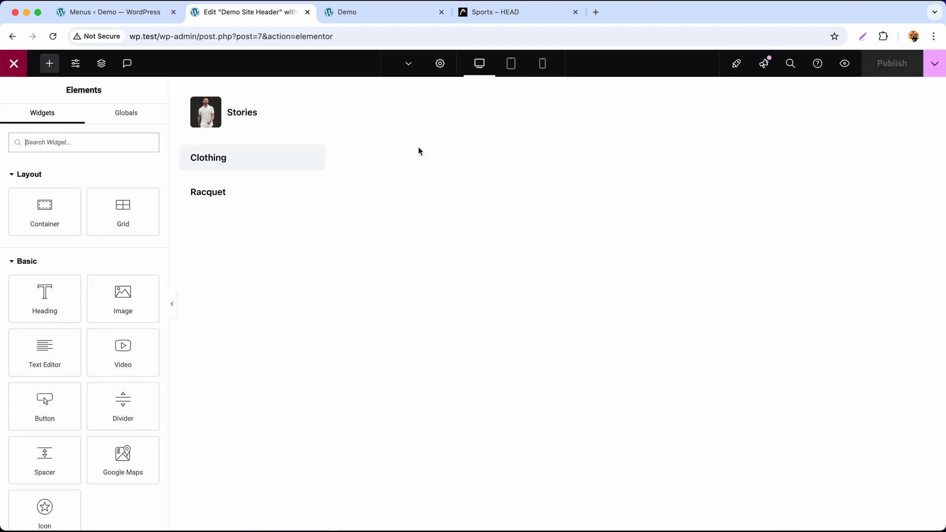
click(441, 73)
click(72, 278)
click(48, 321)
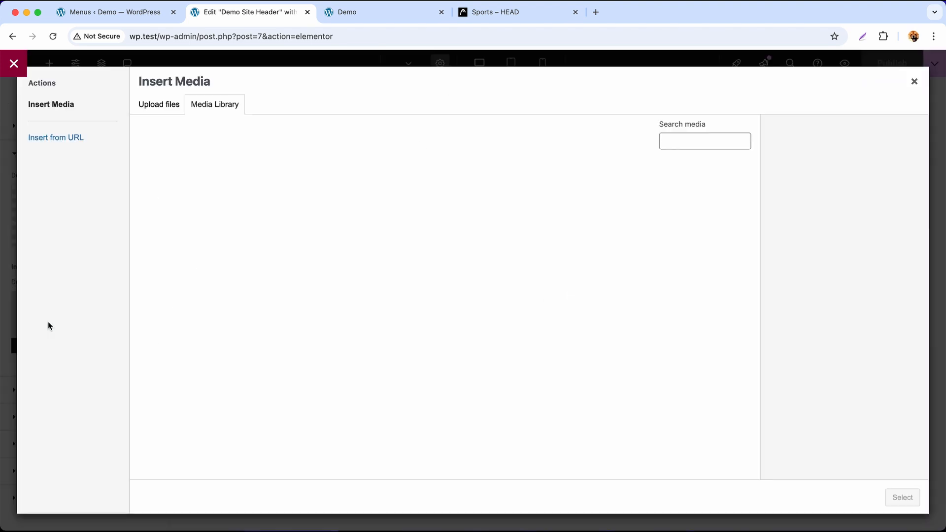
click(281, 211)
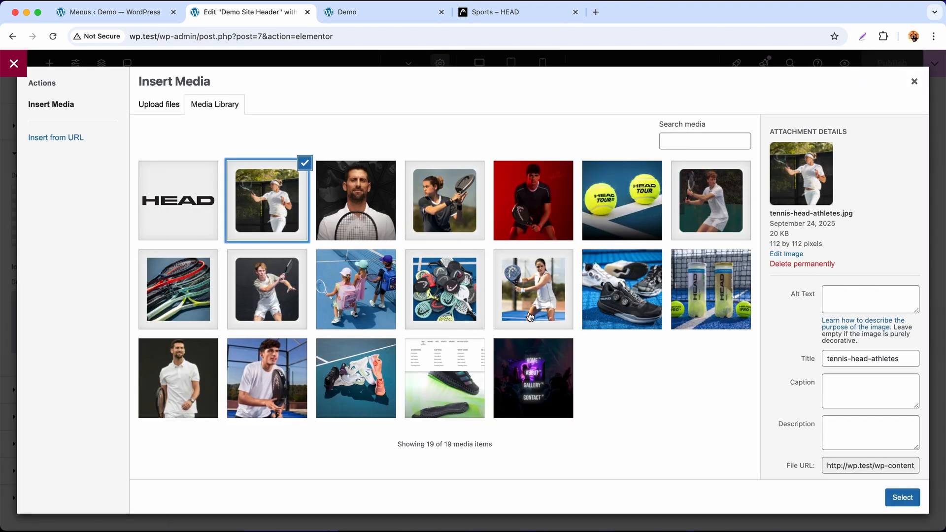
click(902, 497)
click(878, 69)
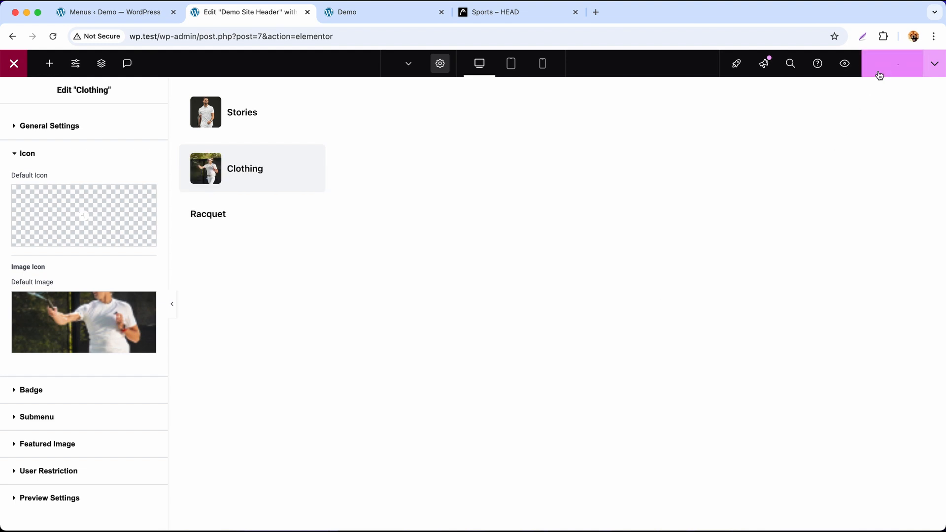
click(11, 66)
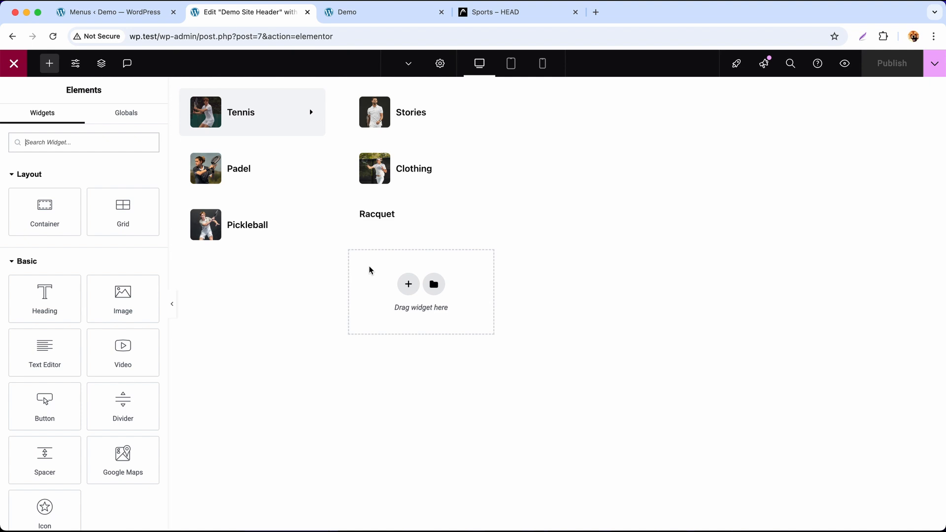
Set the Racquet item's image icon to the picture of stacked tennis racquets, publish and return to the Tennis submenu
click(418, 209)
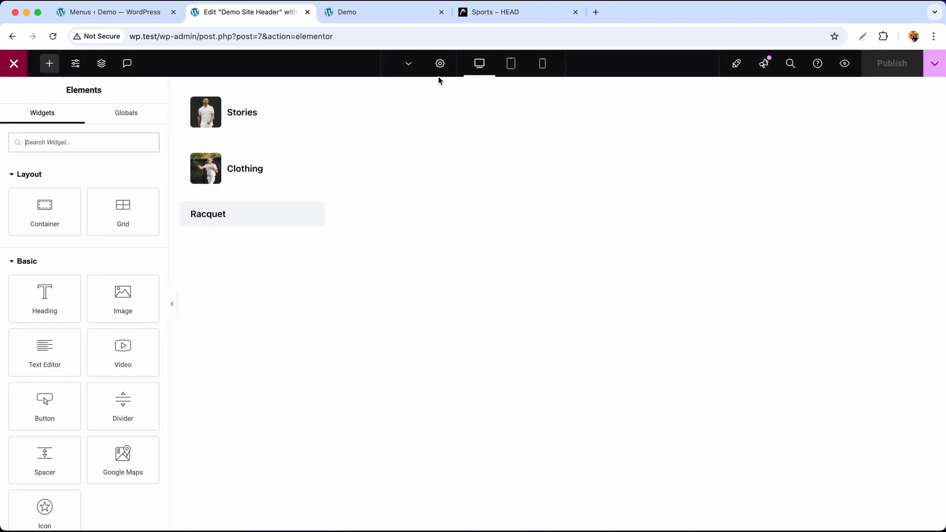
click(439, 64)
click(86, 279)
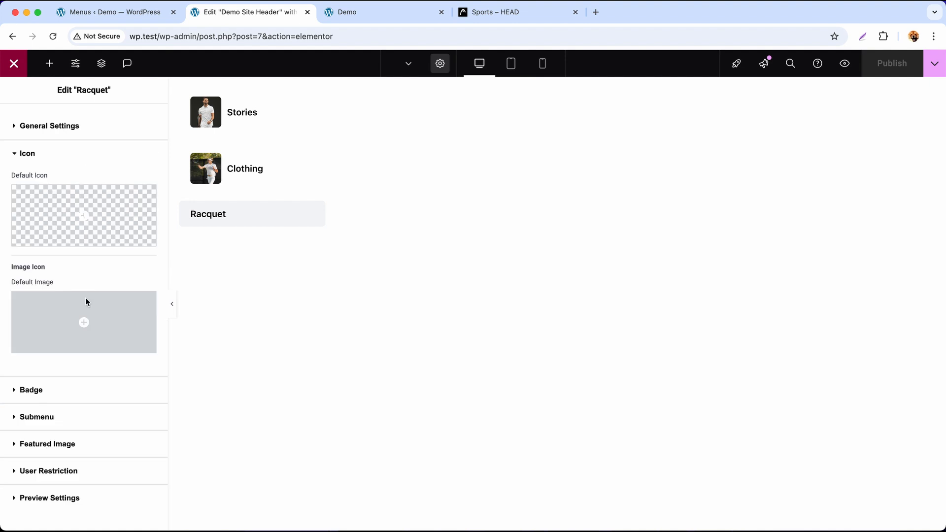
click(50, 318)
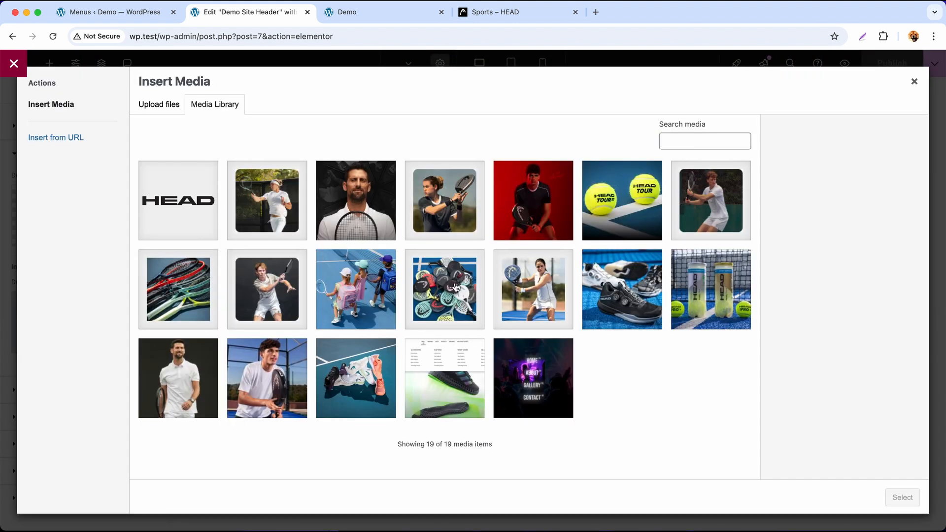
click(173, 286)
click(902, 498)
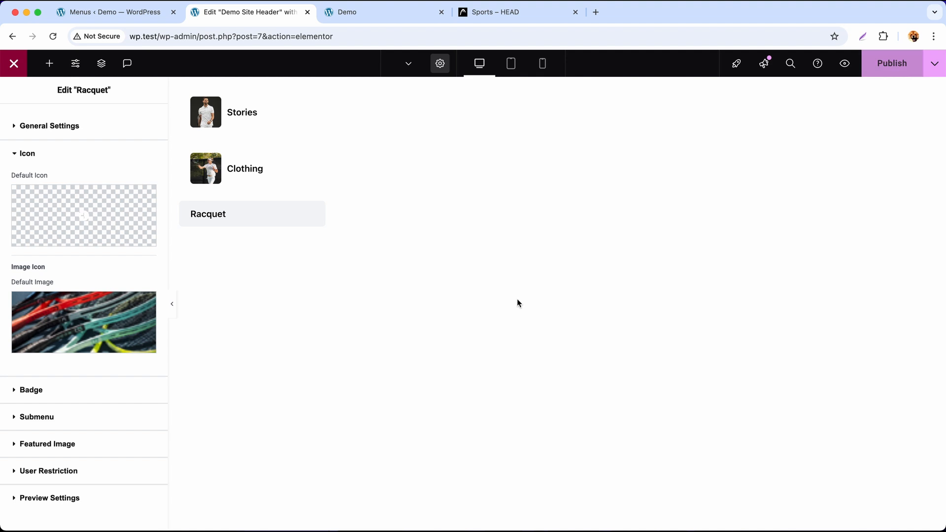
click(891, 64)
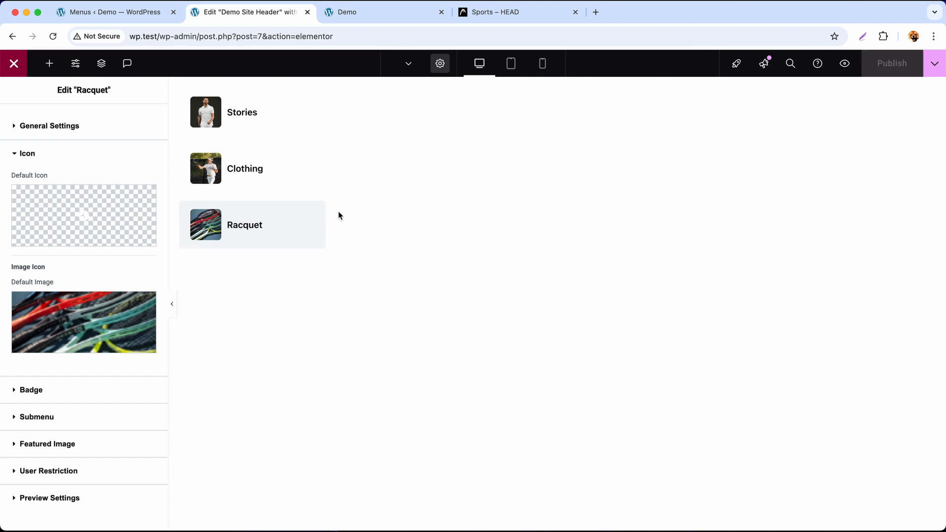
click(15, 64)
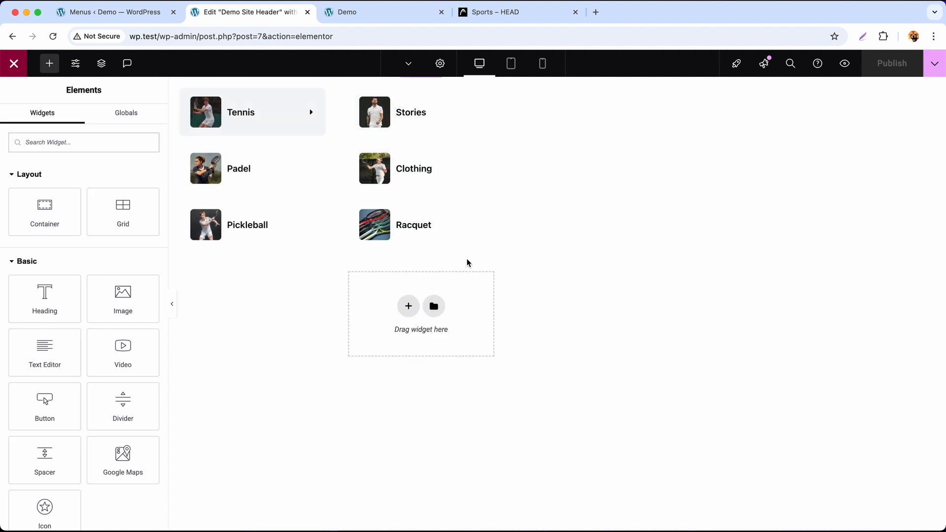
Reload the Demo page, check the Tennis tab's nested menu under Sports, and compare it with the HEAD website's Sports menu
click(386, 21)
key(super+r)
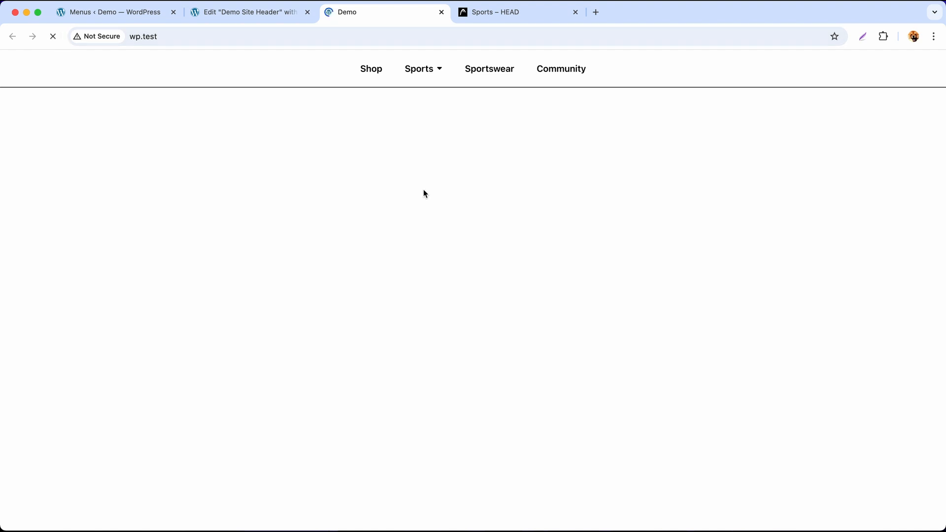
mouse_move(422, 76)
mouse_move(274, 125)
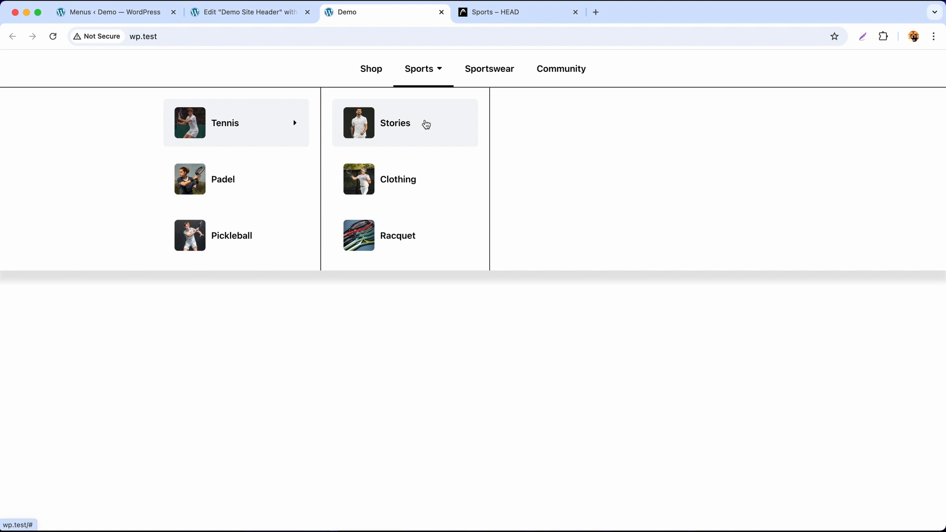
click(488, 15)
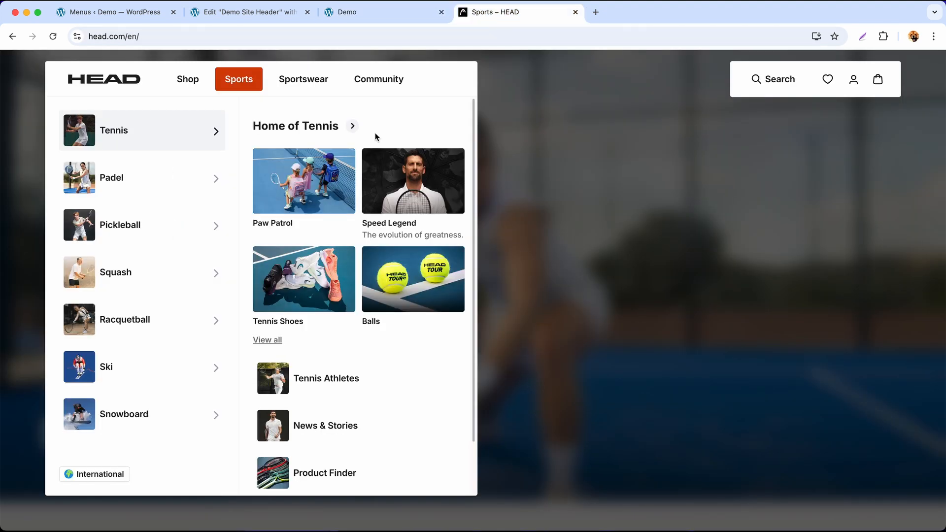
Return to the header editor, open the Stories item for editing and enable its mega submenu
click(270, 14)
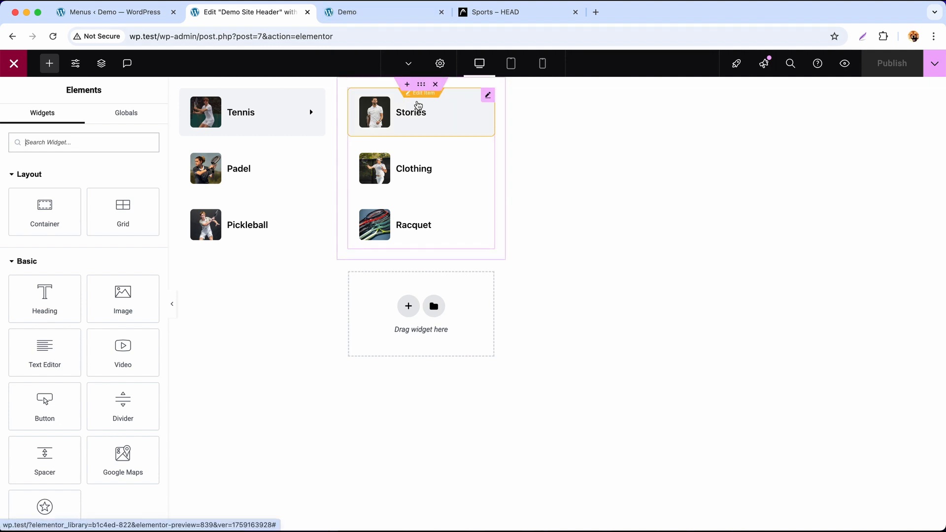
click(424, 97)
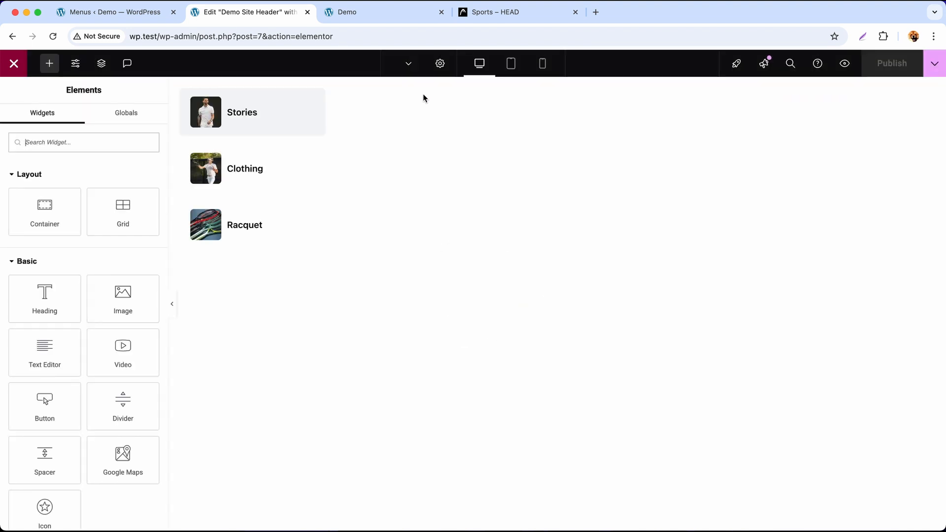
click(440, 64)
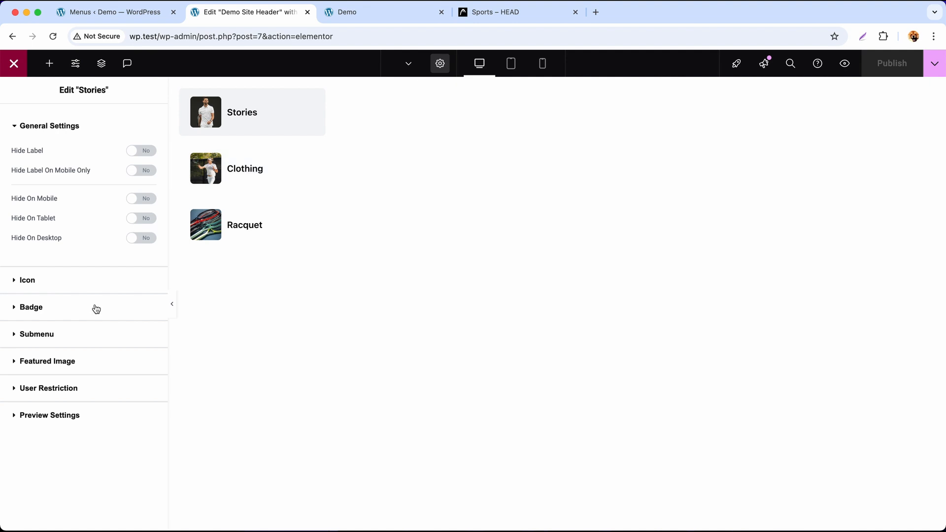
click(93, 334)
click(145, 235)
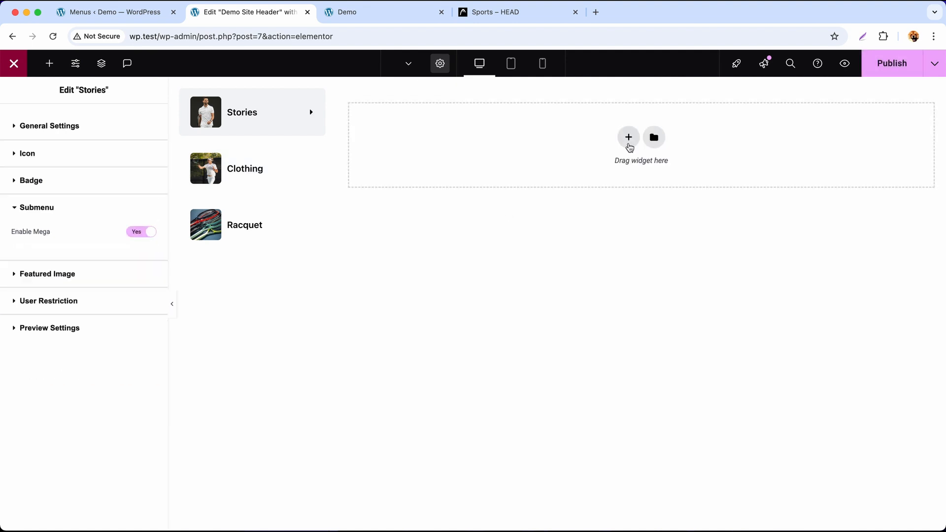
Add a Flexbox container with a two-by-two structure to the Stories mega submenu
click(629, 141)
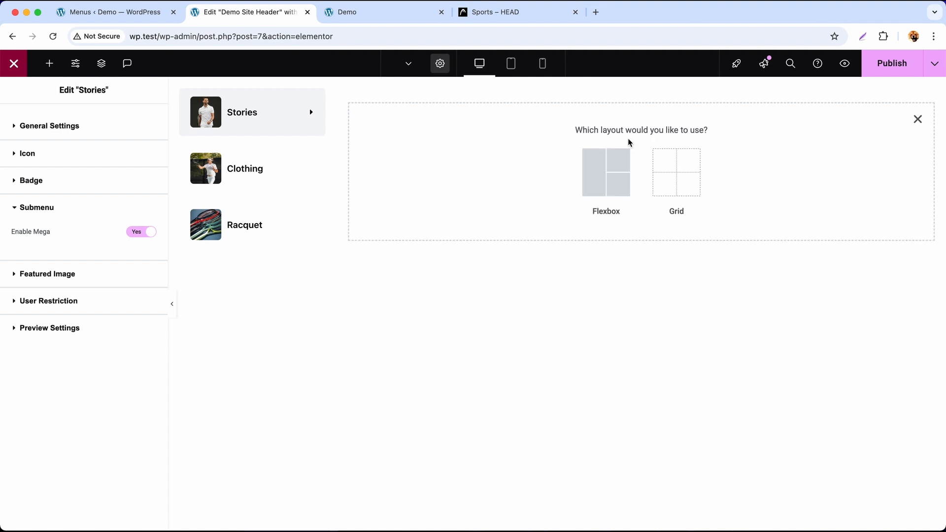
click(602, 179)
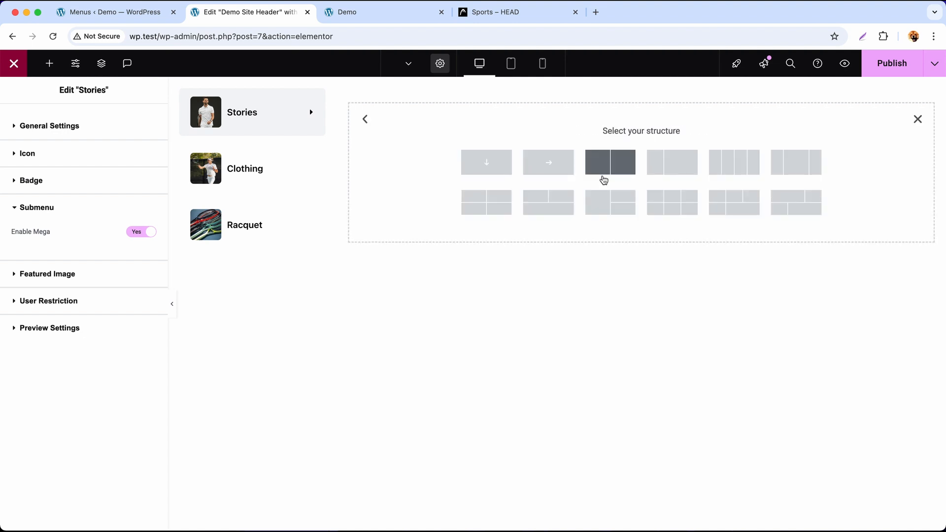
click(498, 208)
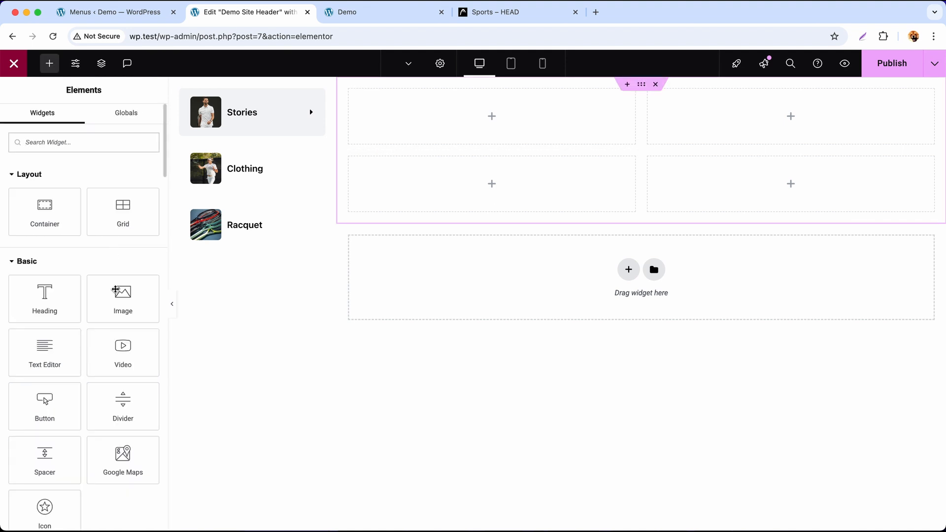
Add an Image widget to the container's upper-left cell and choose the picture of three children on a tennis court
drag(115, 289, 437, 119)
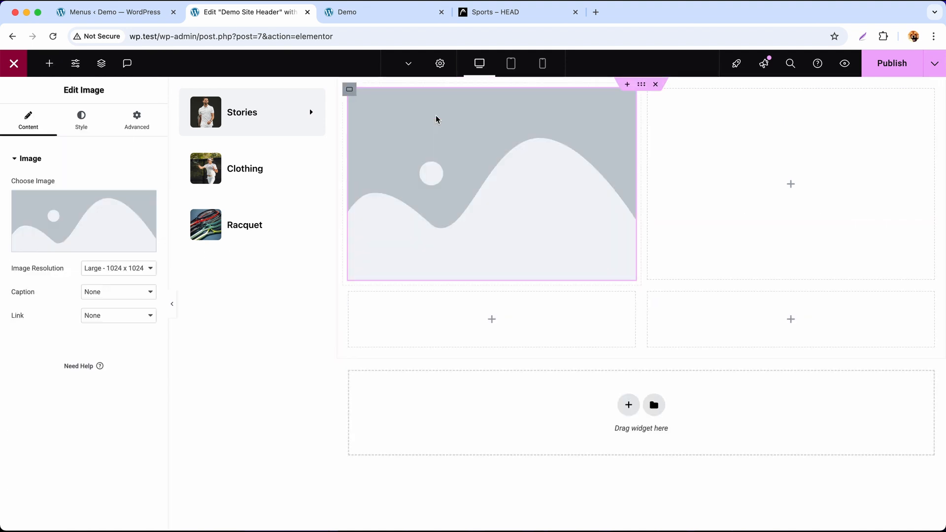
click(91, 209)
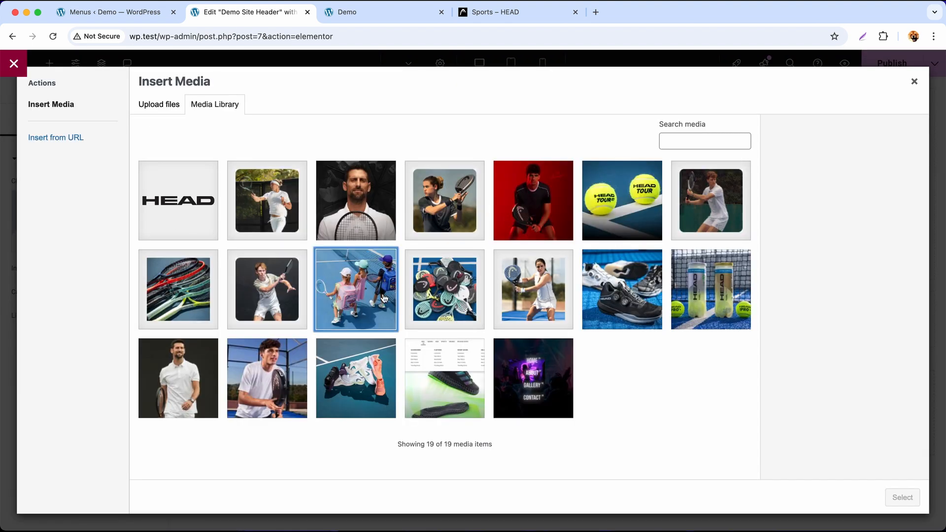
click(384, 298)
click(901, 498)
Set the children image's resolution to Full and give it a Custom URL link of #
click(118, 268)
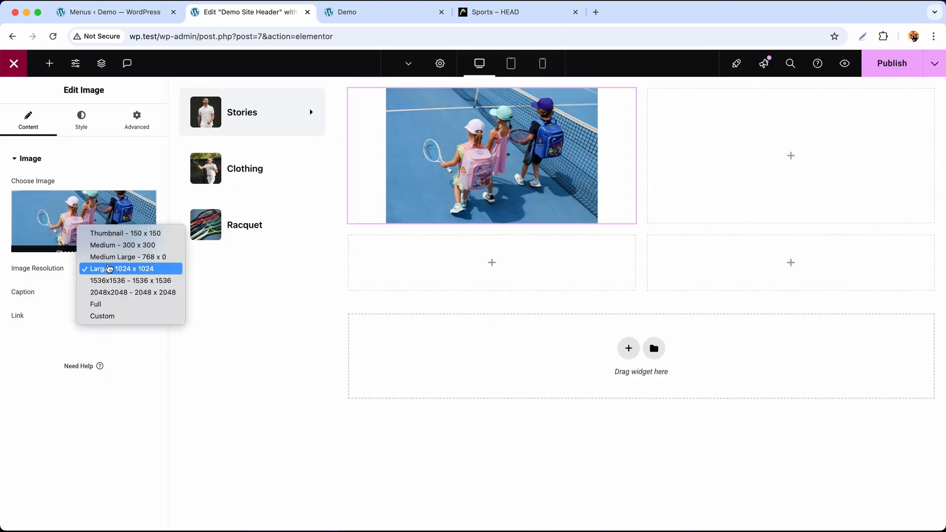
click(105, 302)
click(109, 318)
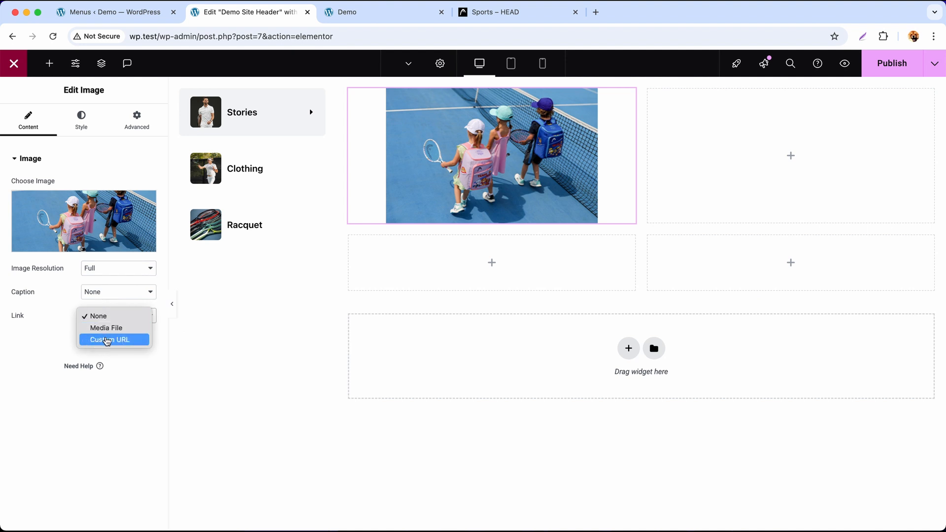
click(110, 340)
click(17, 339)
text(#)
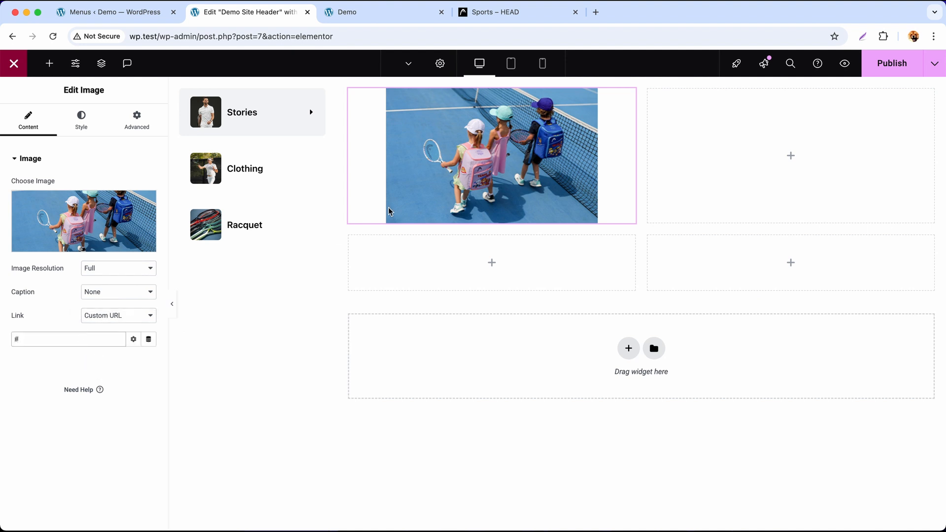
Consult the HEAD reference menu and give the children image a 6 px border radius on all corners
click(489, 16)
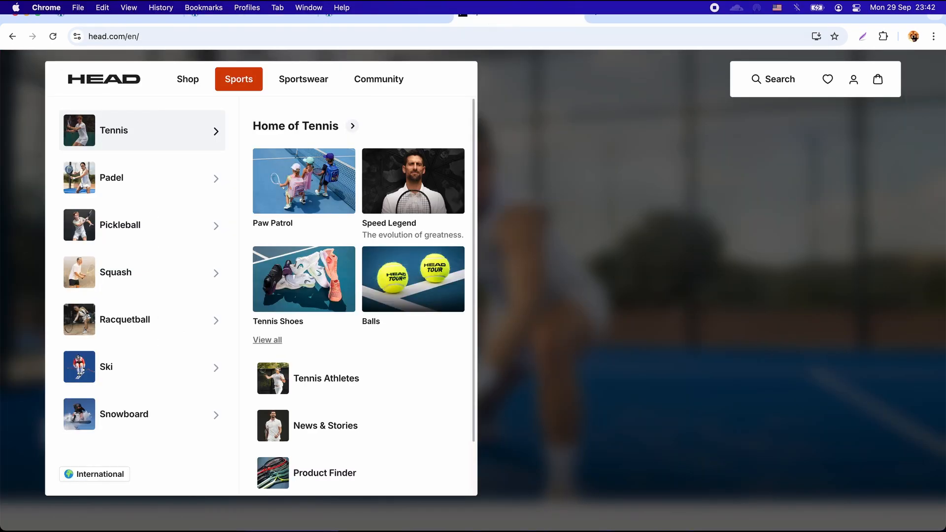
click(295, 12)
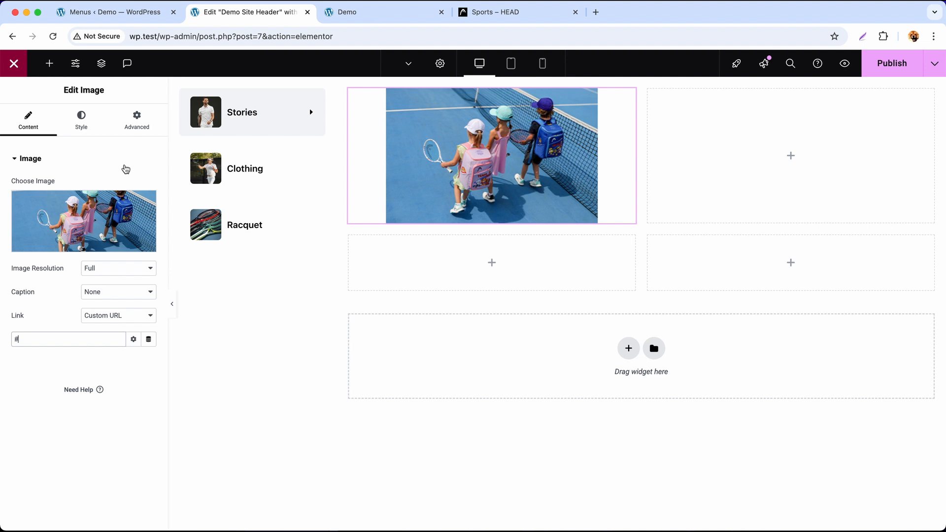
click(96, 131)
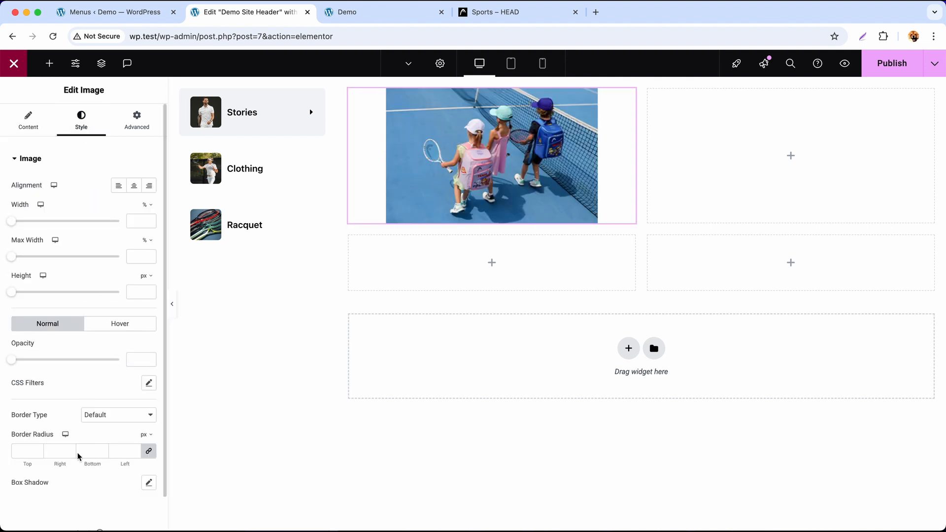
click(78, 452)
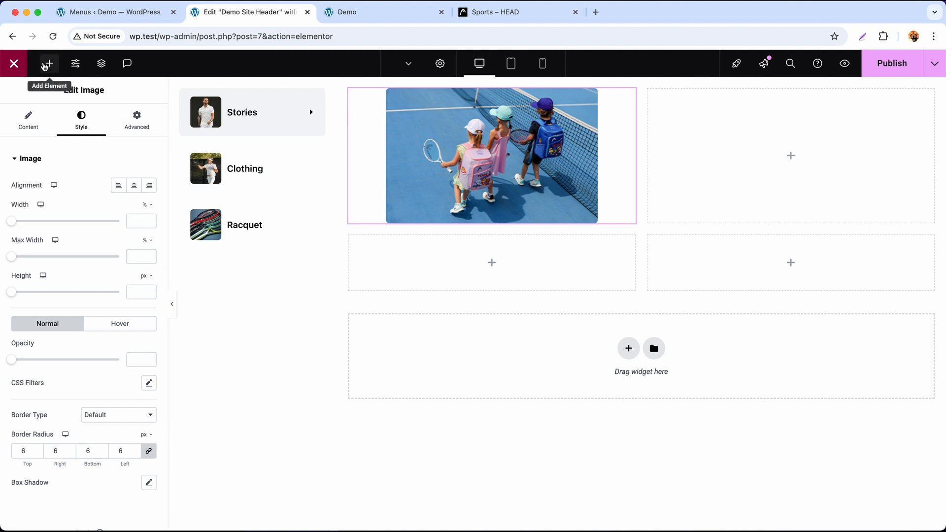
Add a Heading widget below the children image with the title "Paw patrol"
click(49, 63)
drag(34, 296, 439, 214)
click(131, 206)
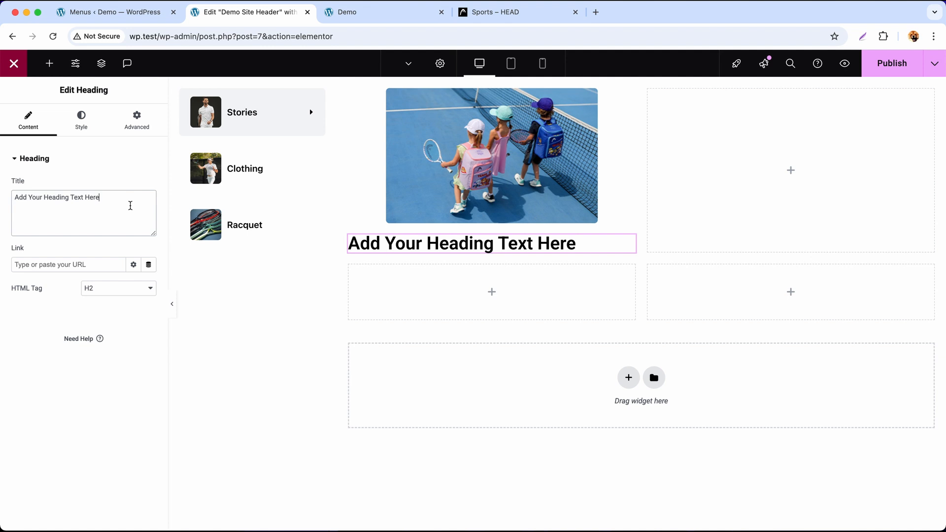
key(super+a)
text(Paw pa)
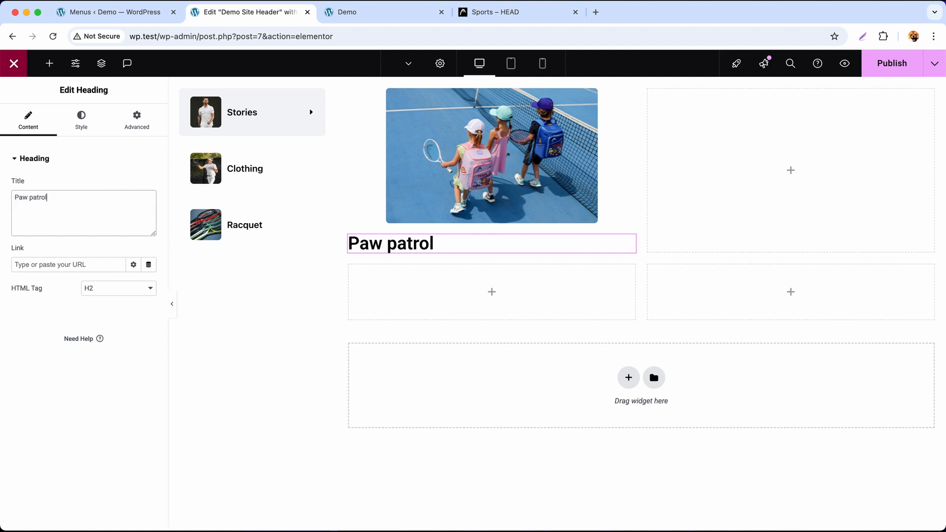
Set the Paw patrol heading's HTML tag to H6 and its link to #
click(121, 288)
click(118, 306)
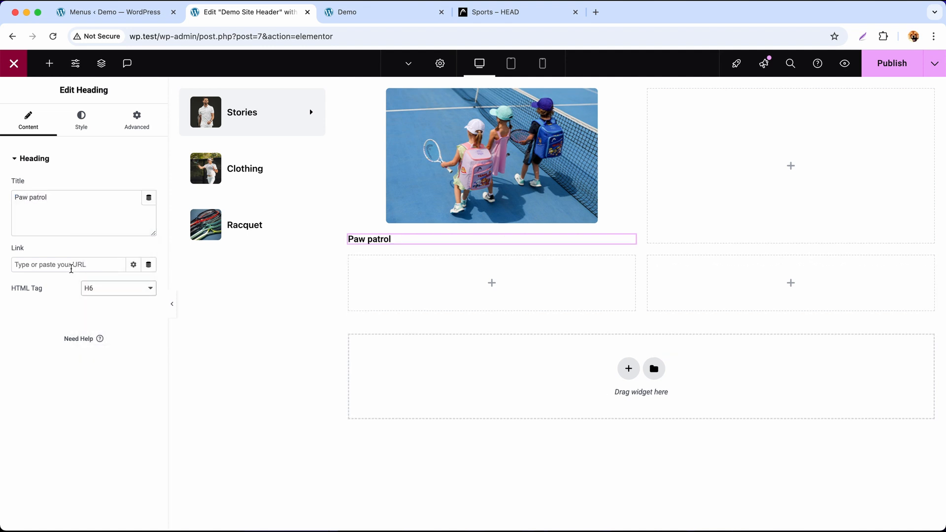
click(72, 267)
text(#)
Publish the Stories submenu and preview it on the reloaded demo site under Sports and Tennis
click(883, 75)
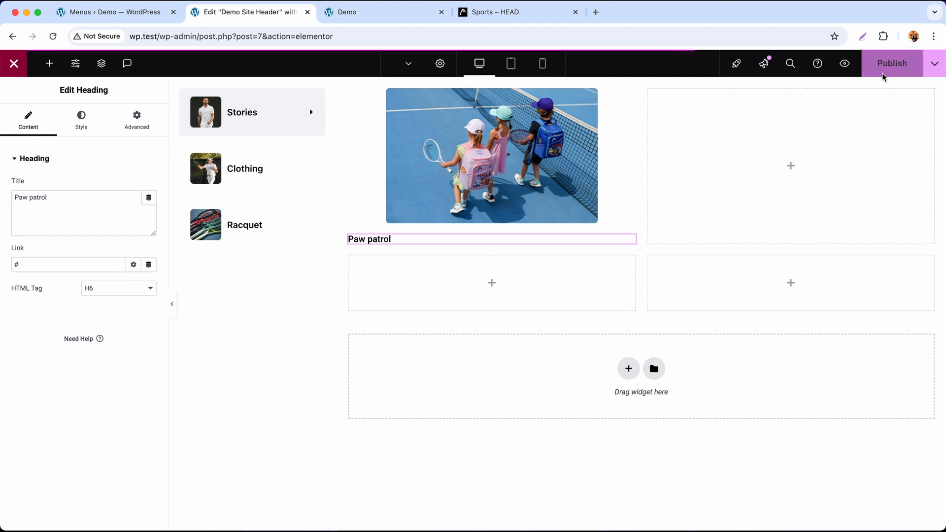
click(379, 19)
click(51, 36)
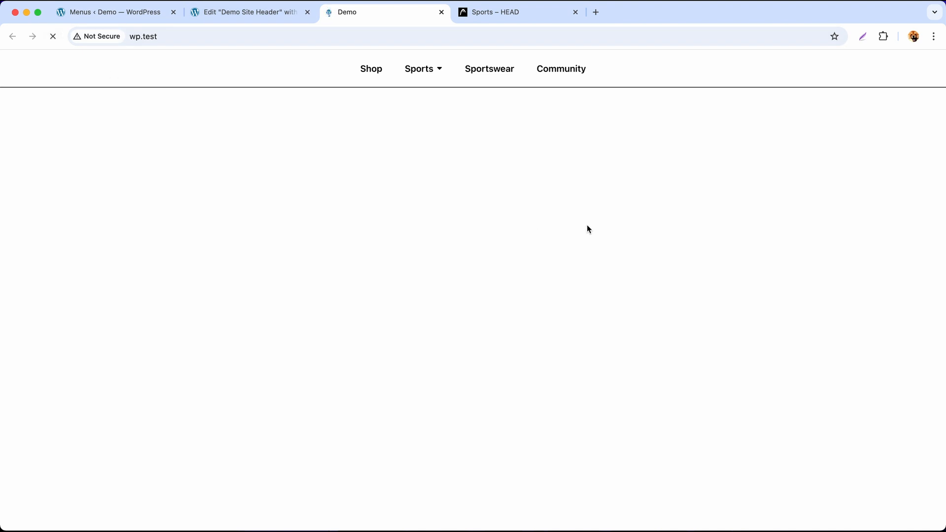
mouse_move(422, 68)
mouse_move(415, 117)
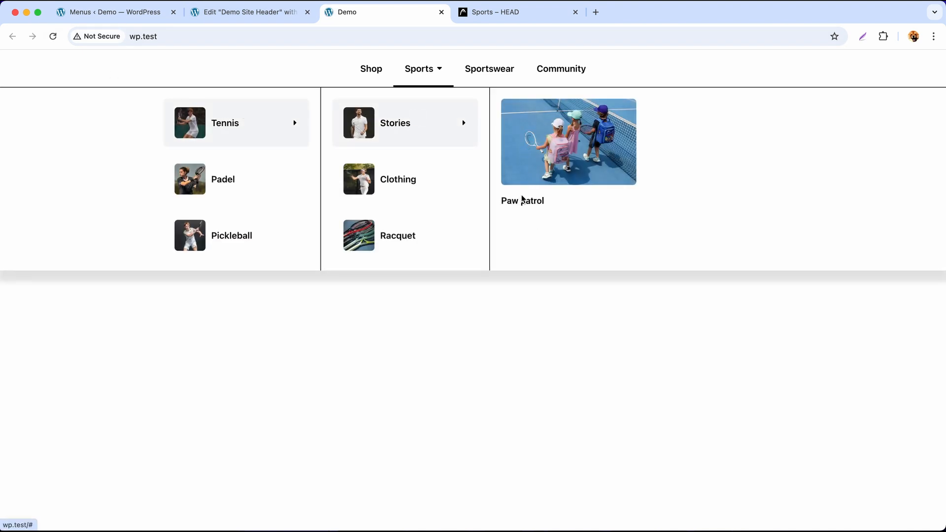
Return to the header editor and set the gaps of the Paw patrol cell container to 10 px
click(276, 14)
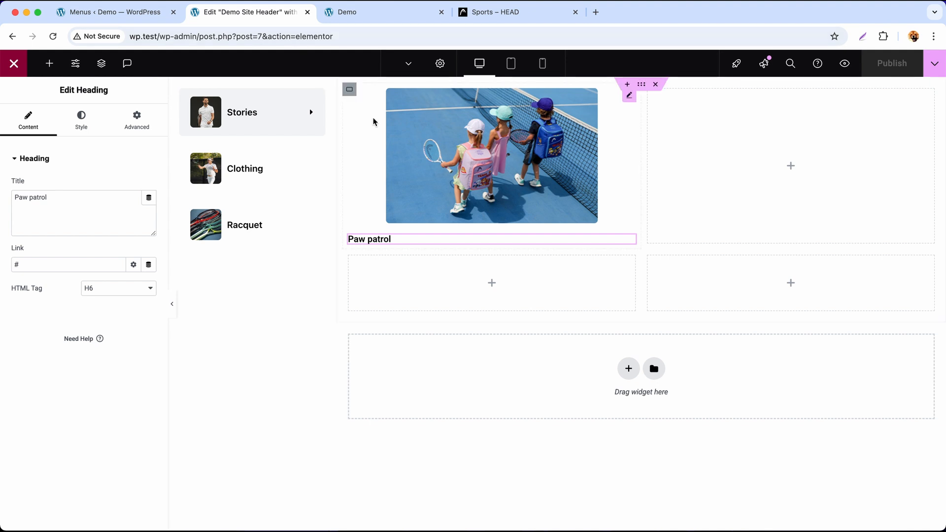
click(350, 89)
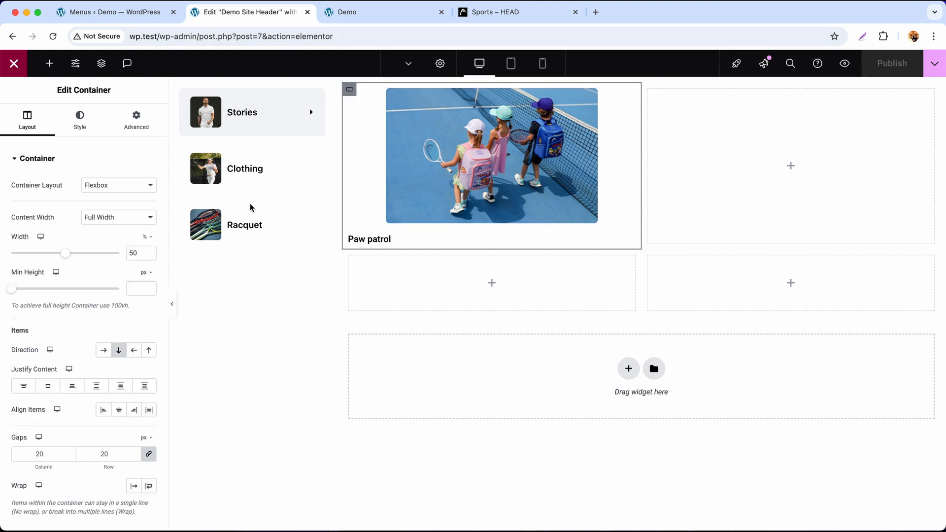
double_click(40, 454)
text(10)
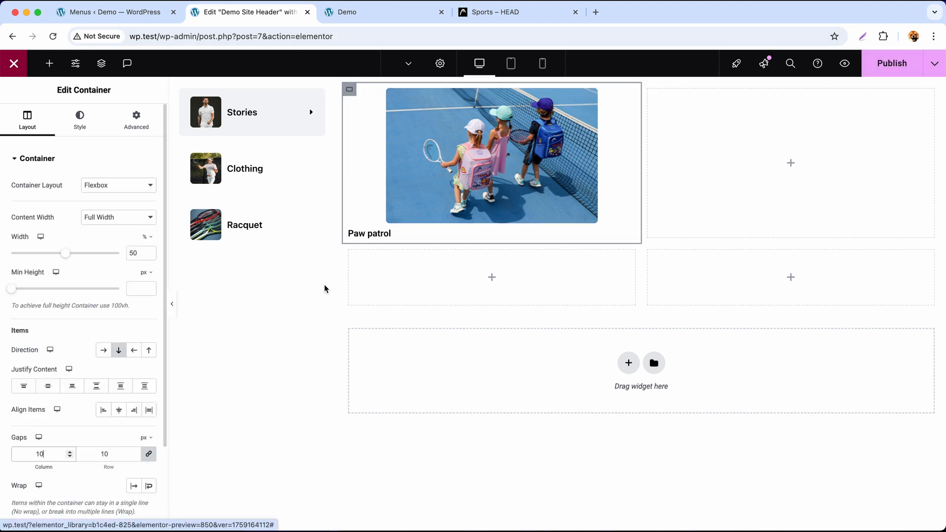
Duplicate the Paw patrol container three times to fill a two-by-two image grid
right_click(351, 96)
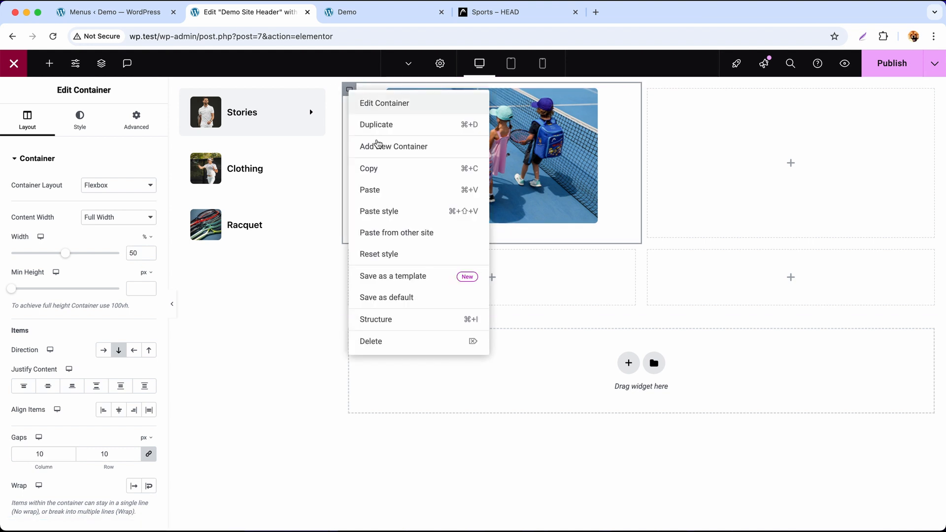
click(385, 127)
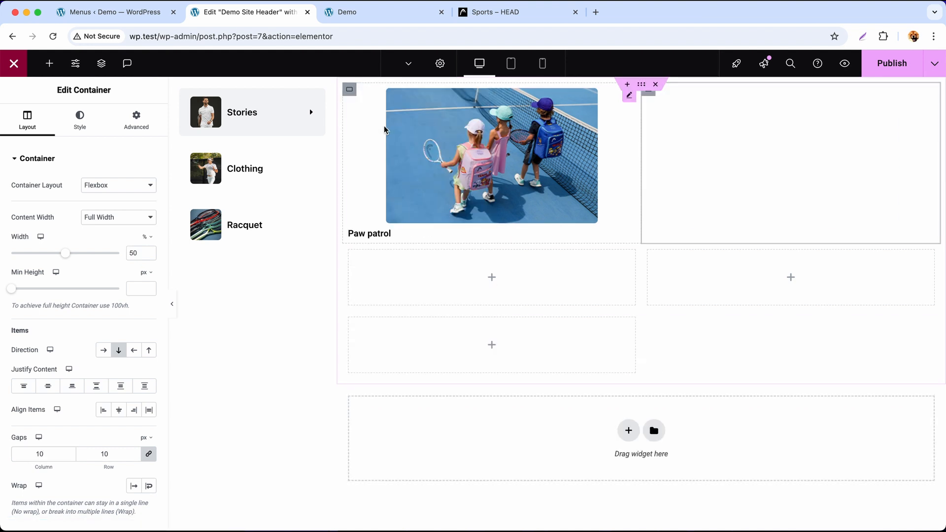
key(super+d)
key(super+d)
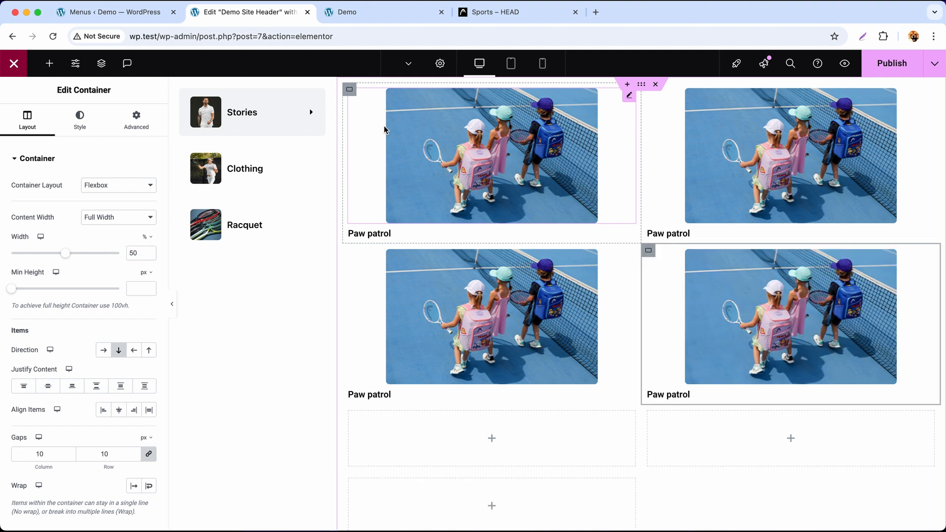
Delete the three leftover empty containers below the image grid
right_click(350, 413)
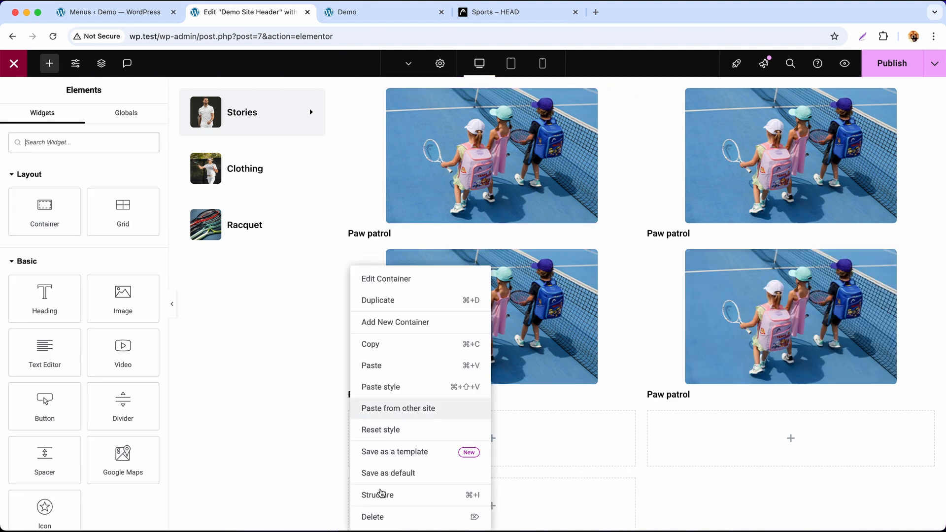
click(388, 515)
right_click(650, 416)
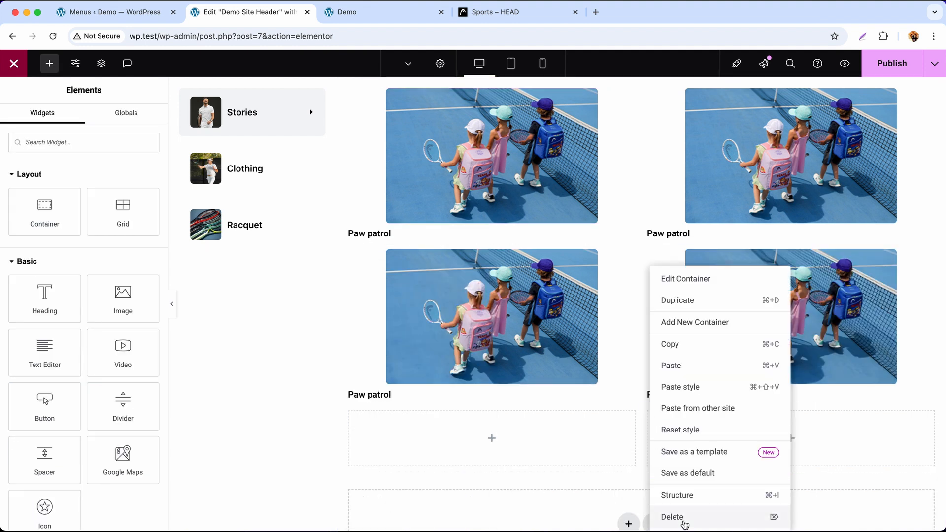
click(660, 517)
right_click(349, 411)
click(382, 517)
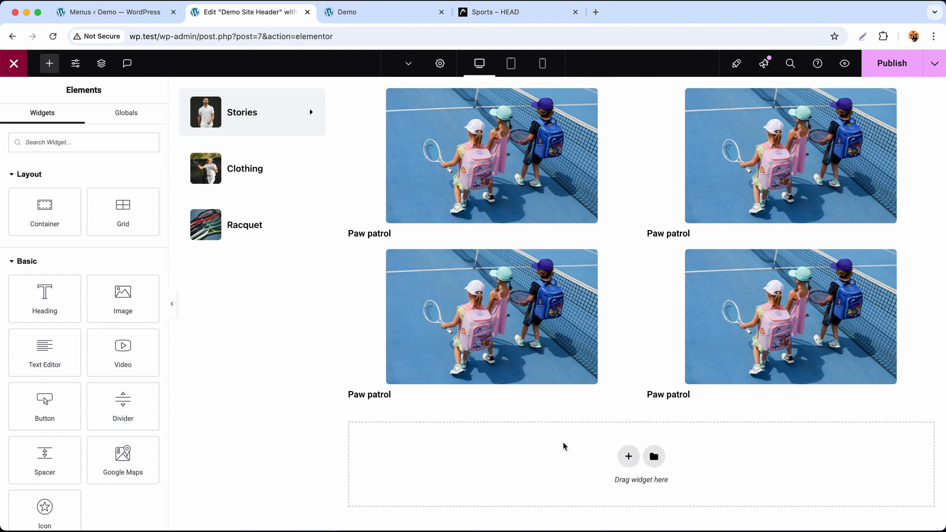
Publish the image grid and preview the Stories submenu on the reloaded demo site
click(888, 67)
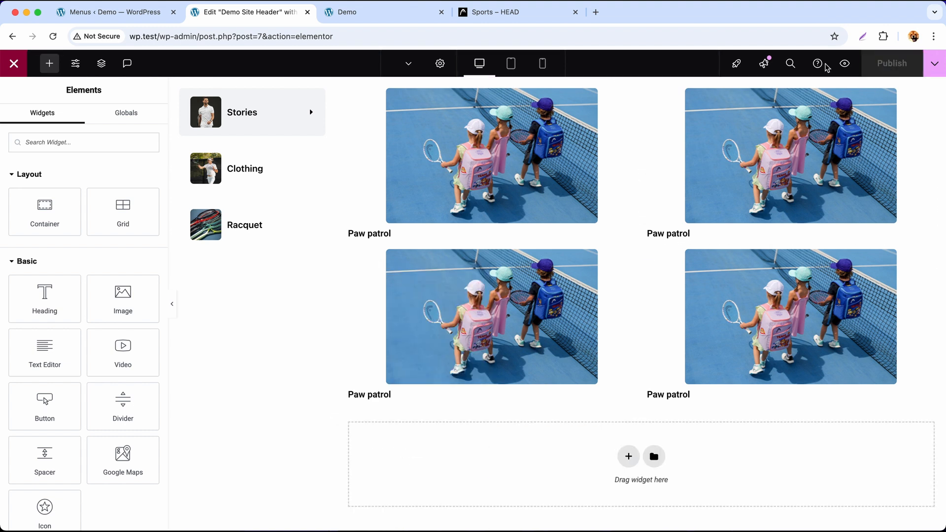
click(347, 12)
click(53, 36)
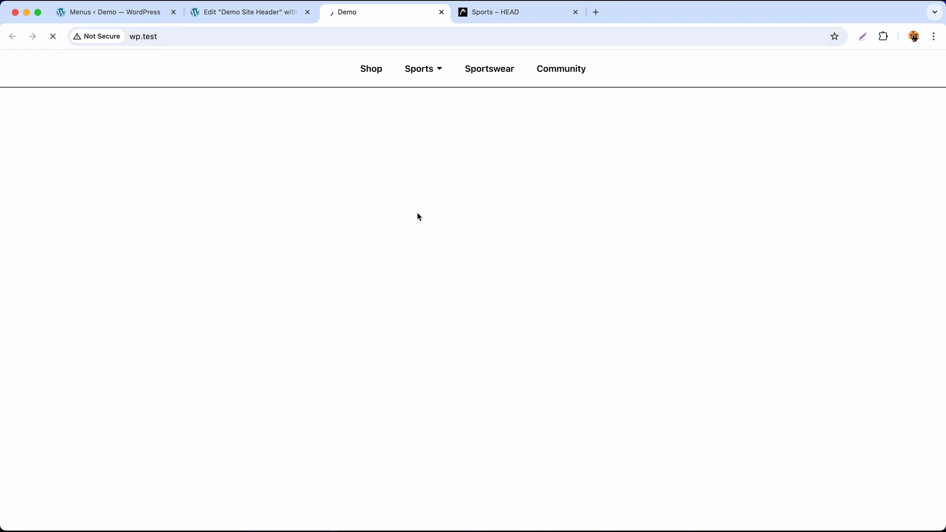
mouse_move(439, 70)
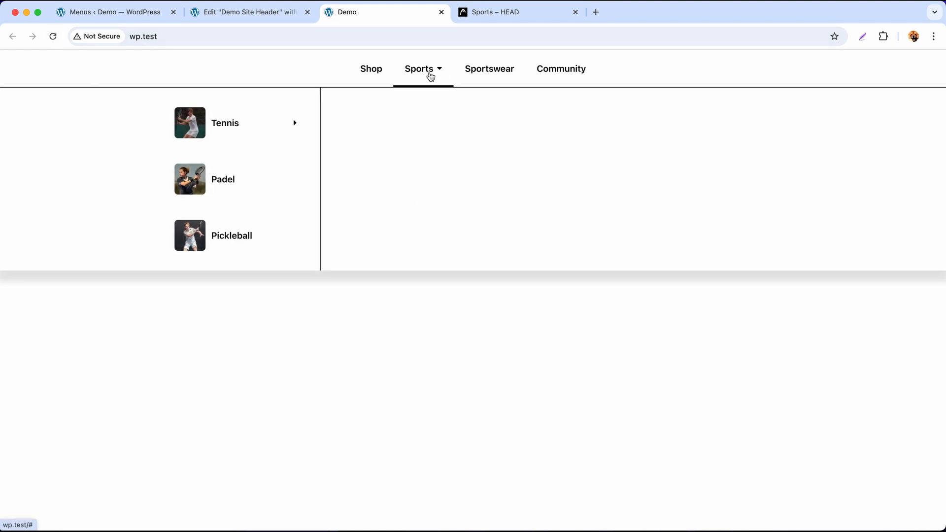
mouse_move(284, 121)
mouse_move(399, 121)
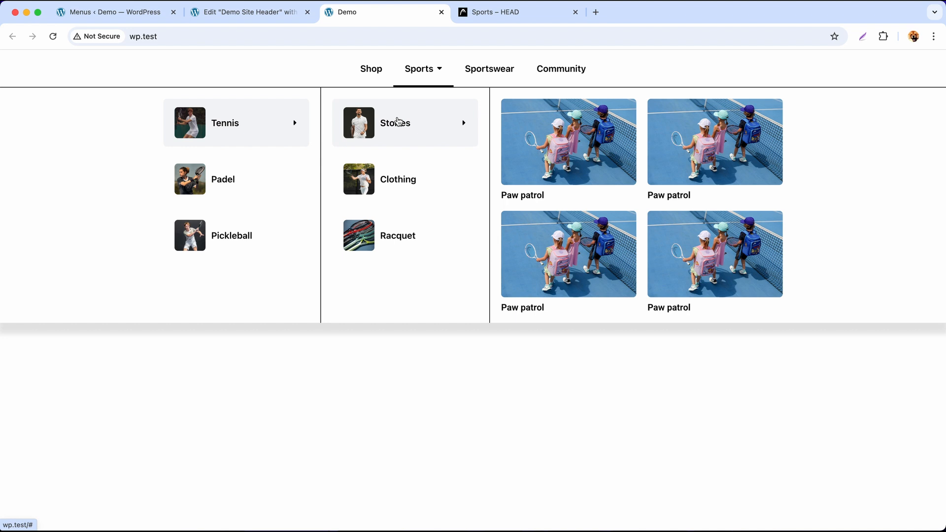
Return to the editor, exit the nested submenus up to the Sports submenu, and consult the HEAD reference site
click(275, 18)
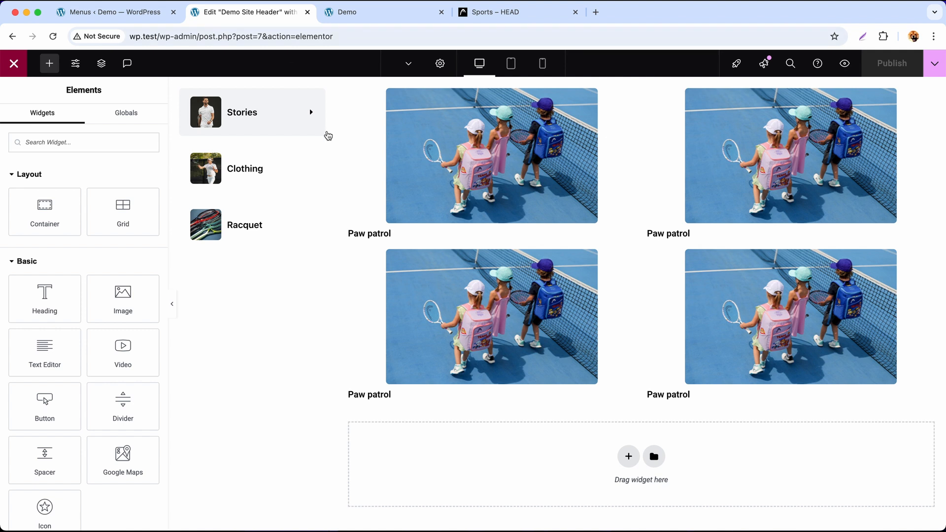
click(13, 67)
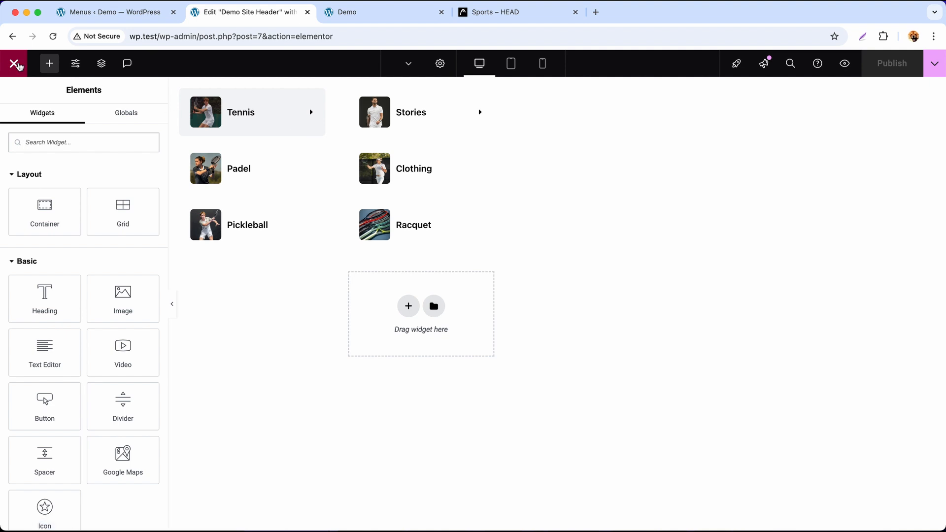
click(18, 66)
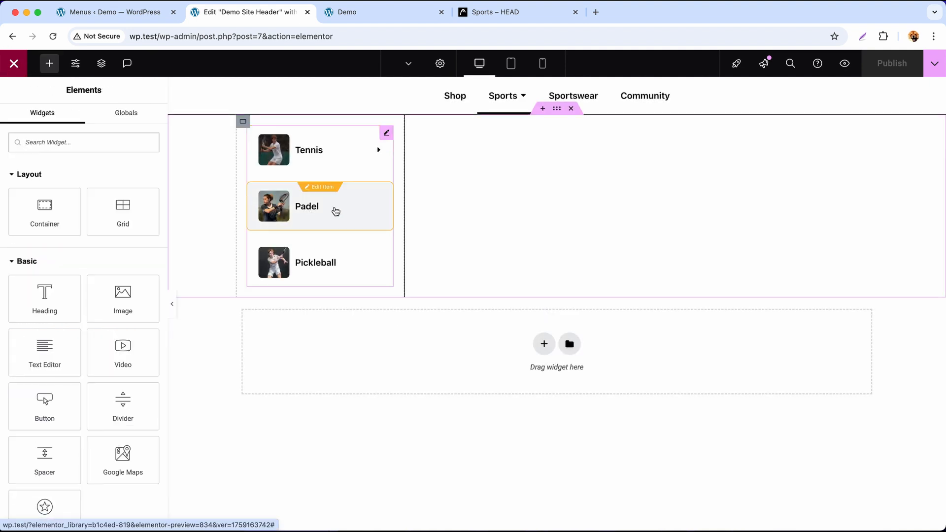
click(491, 16)
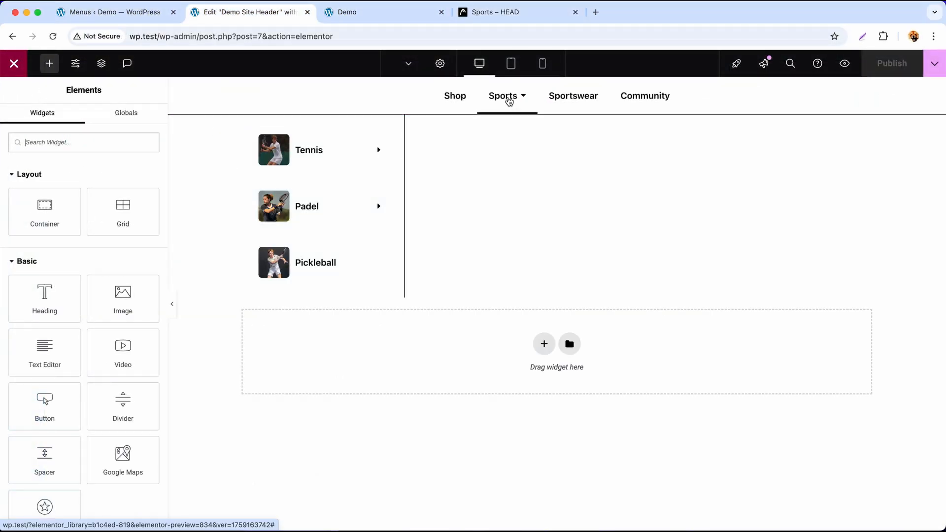
Set the Sports submenu's title tab border color to #f3f4f5 and publish the change
click(440, 63)
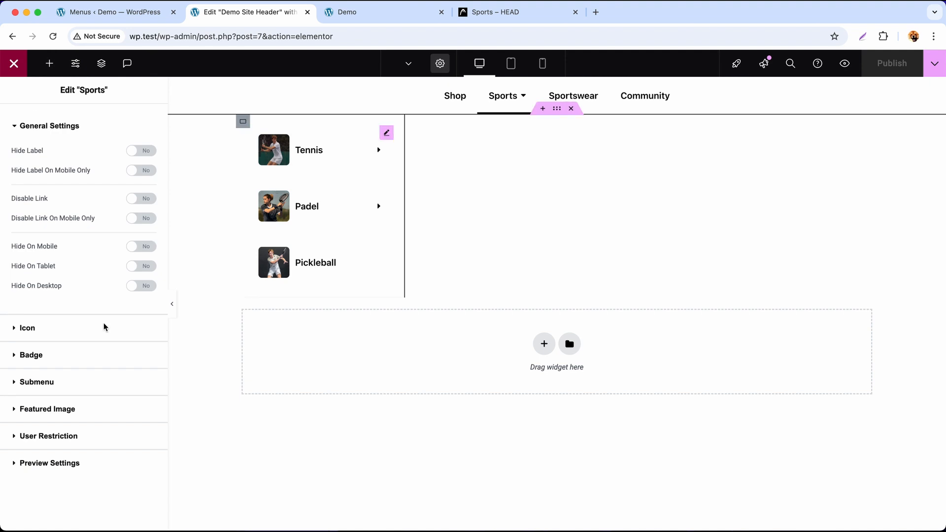
click(105, 375)
scroll(110, 389, down, 5)
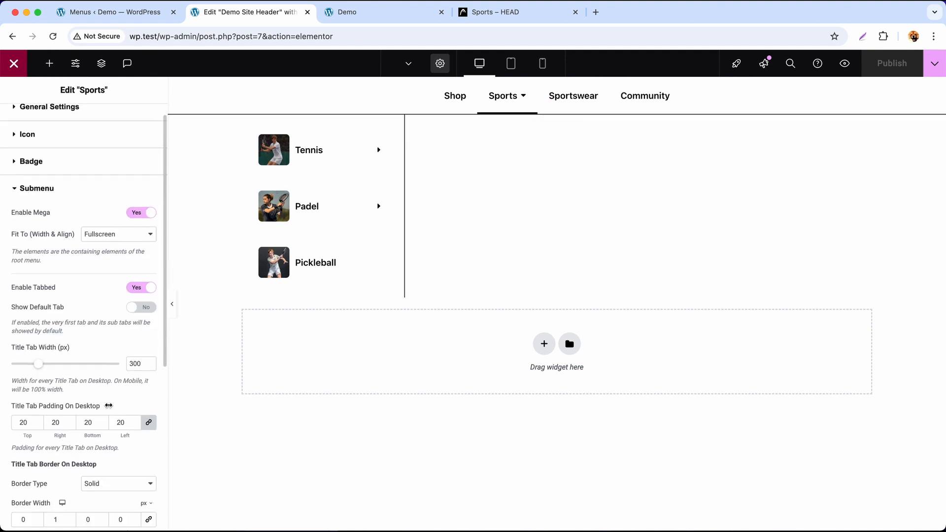
click(149, 422)
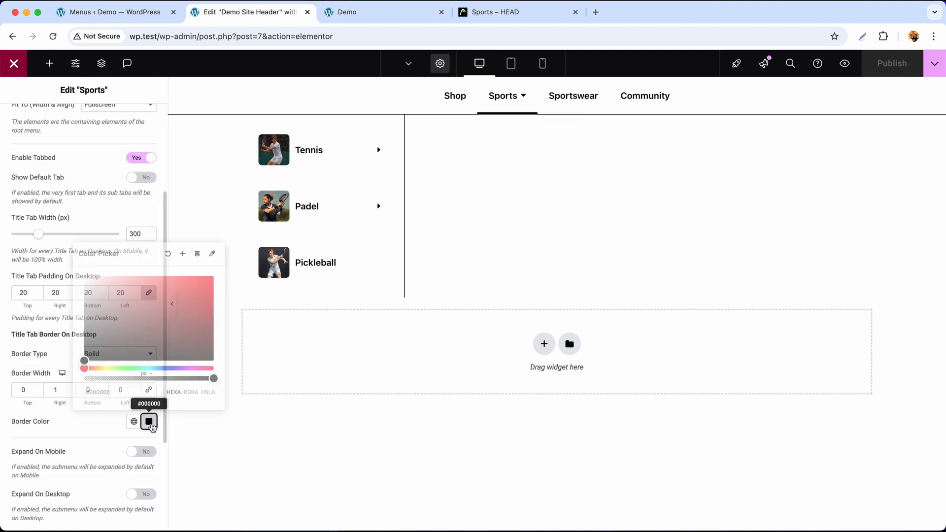
double_click(106, 392)
text(f3f4f5)
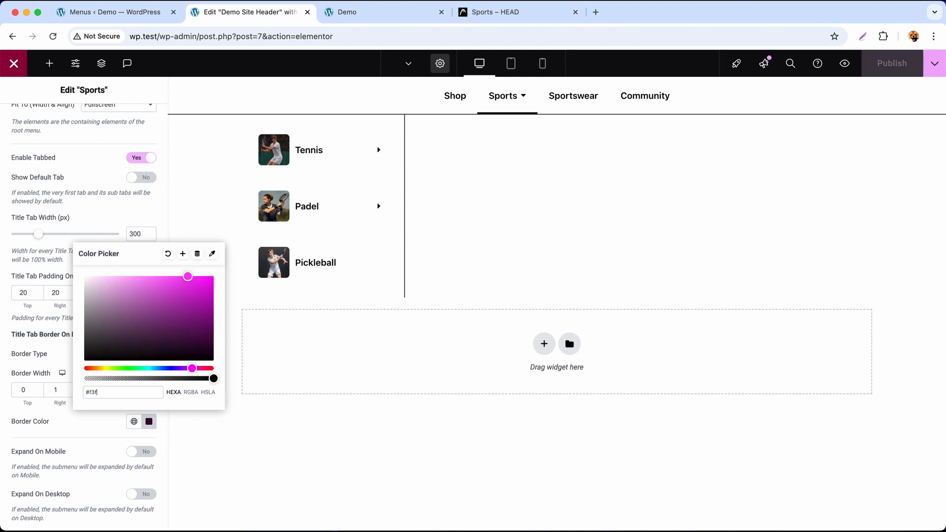
click(108, 427)
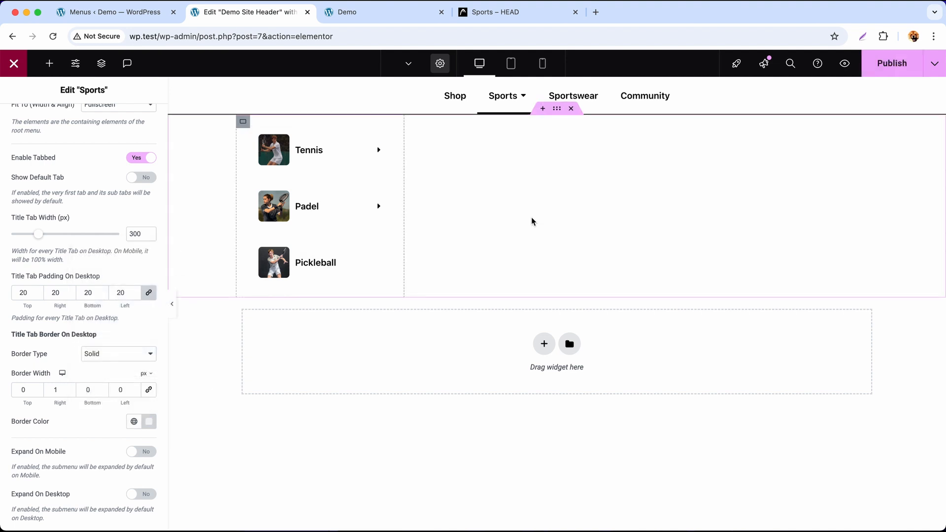
click(881, 67)
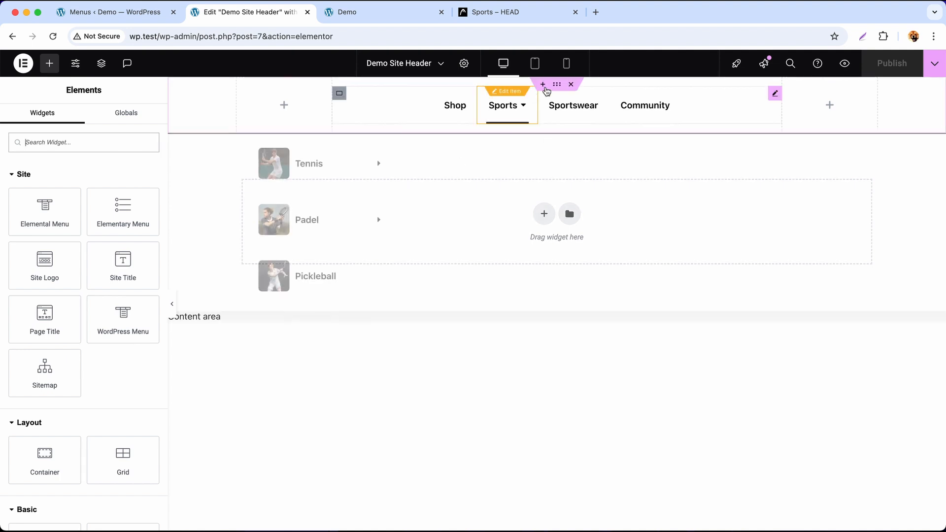
Set the header container's bottom border color to #f3f4f5 and publish the change
click(555, 86)
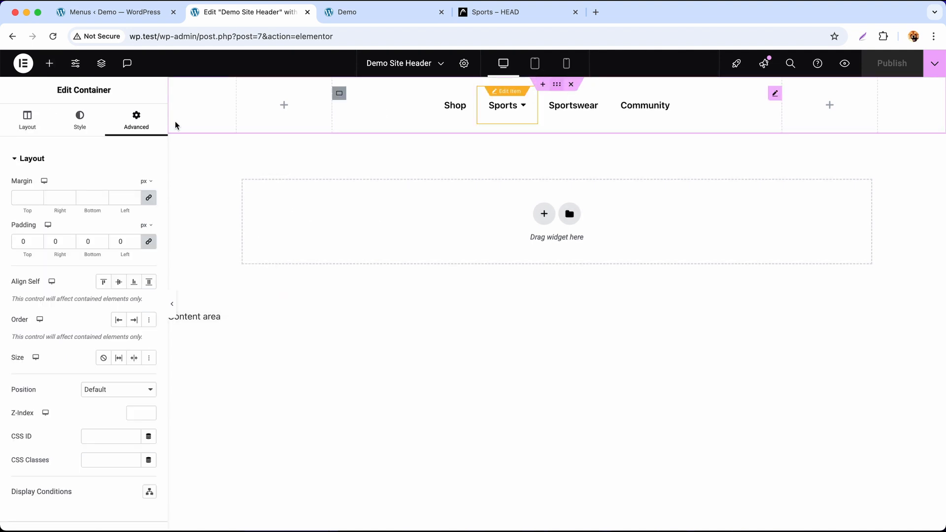
click(76, 124)
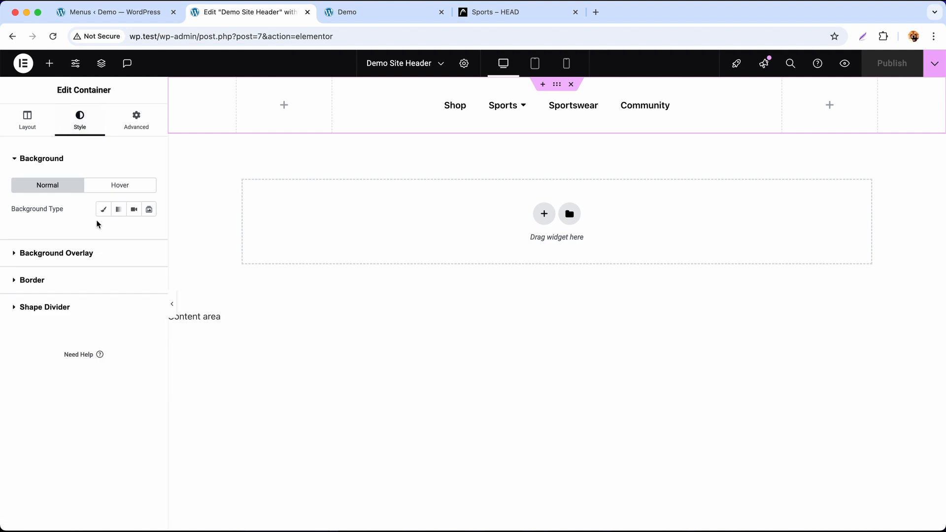
click(74, 282)
click(148, 330)
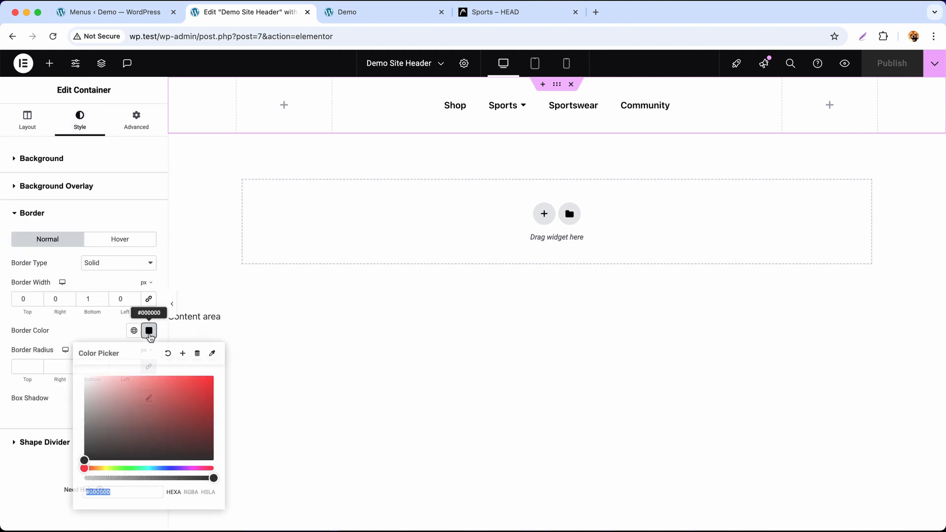
text(f1f2f3)
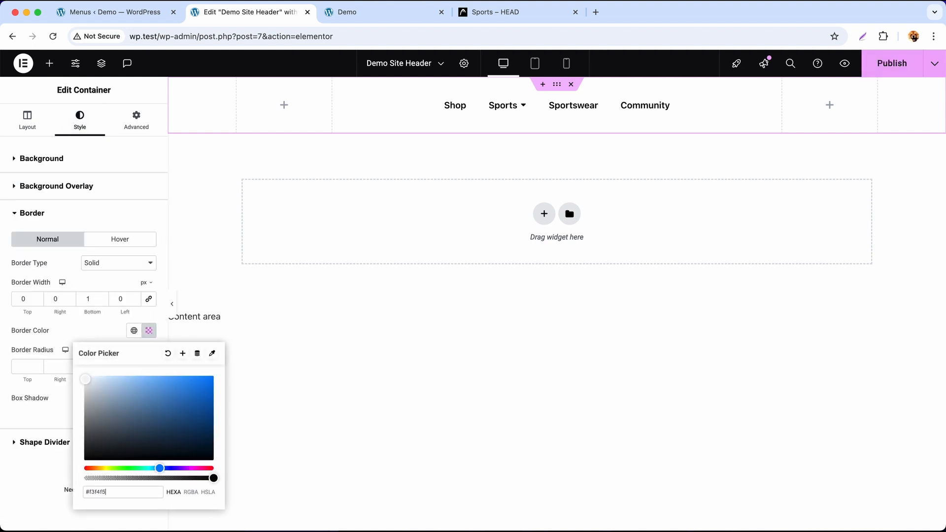
click(101, 513)
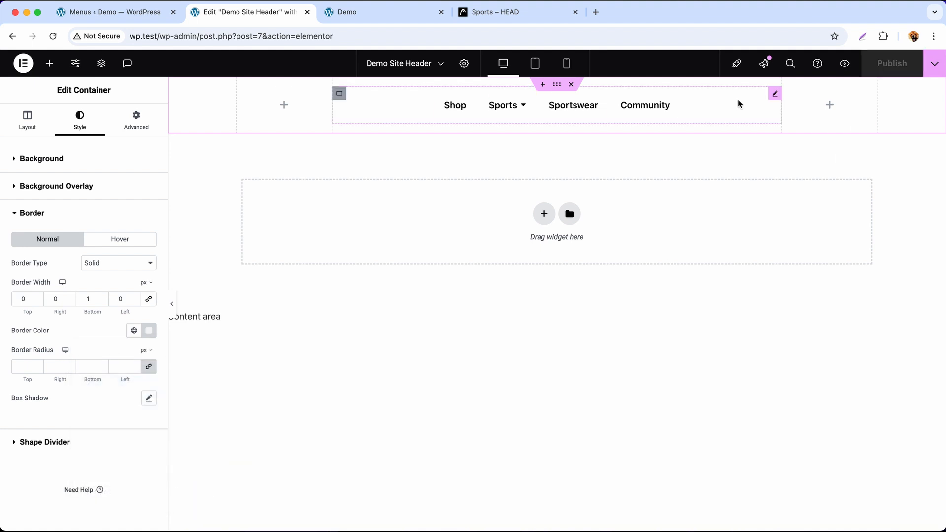
click(774, 93)
click(29, 123)
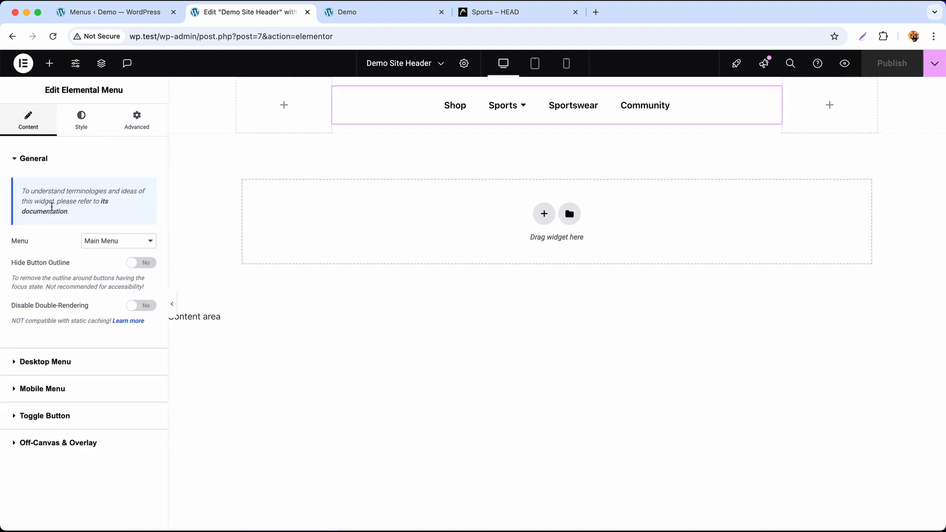
click(67, 367)
scroll(79, 312, down, 3)
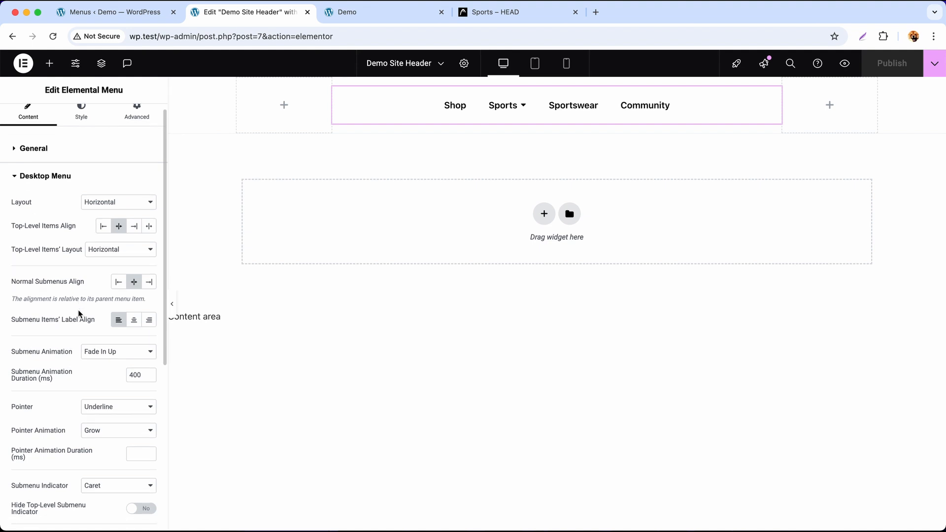
scroll(83, 322, down, 3)
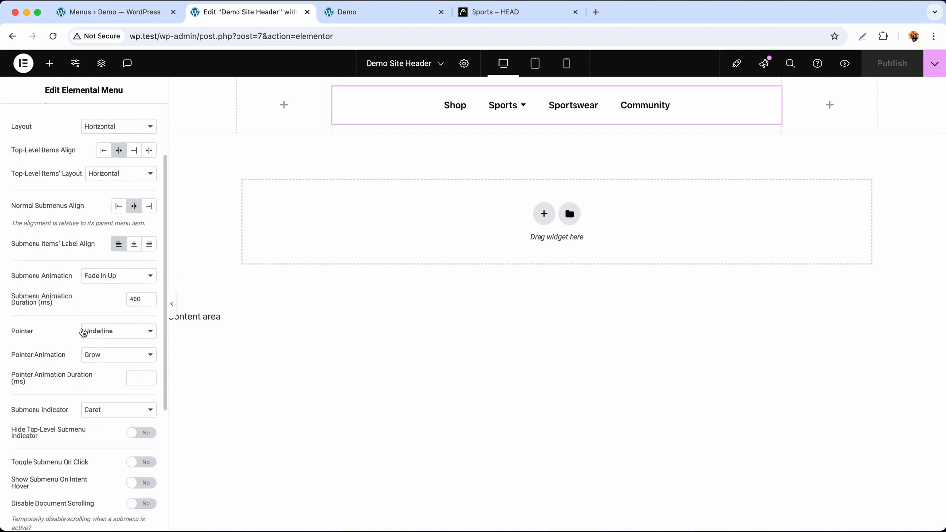
click(108, 400)
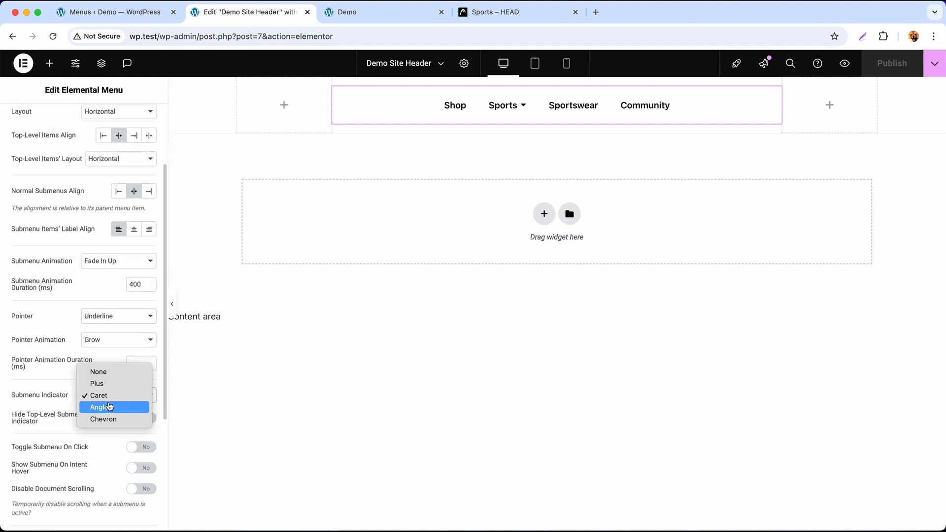
click(110, 418)
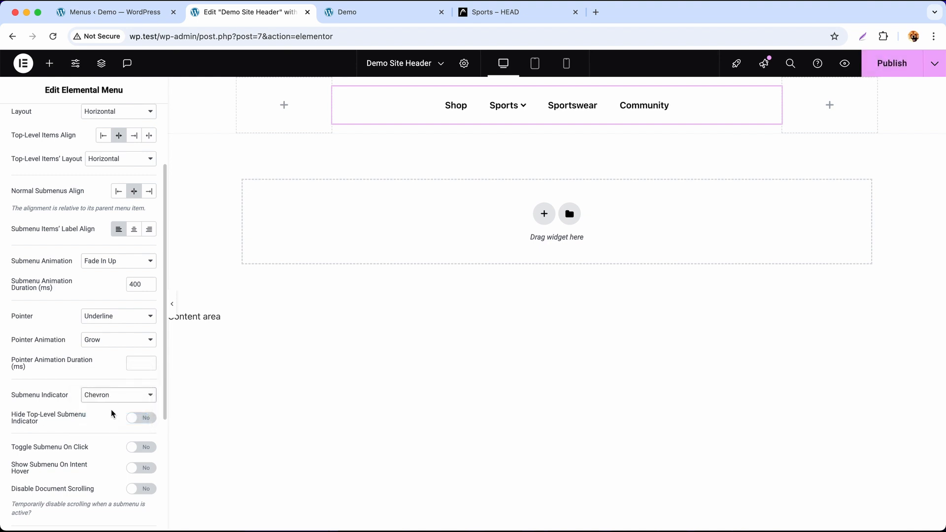
mouse_move(505, 116)
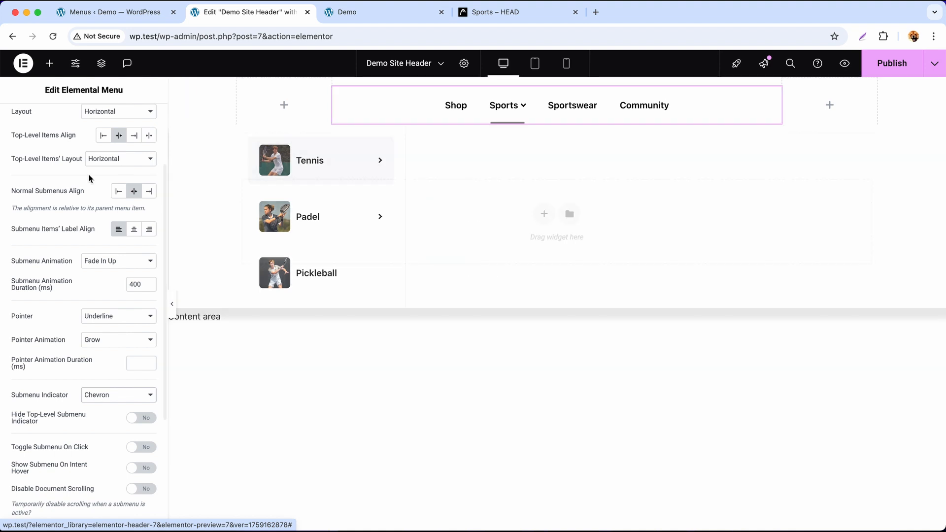
Set the desktop menu's top-level submenu indicator size to 10, check it on the Sports submenu, and publish
scroll(82, 130, up, 5)
click(83, 129)
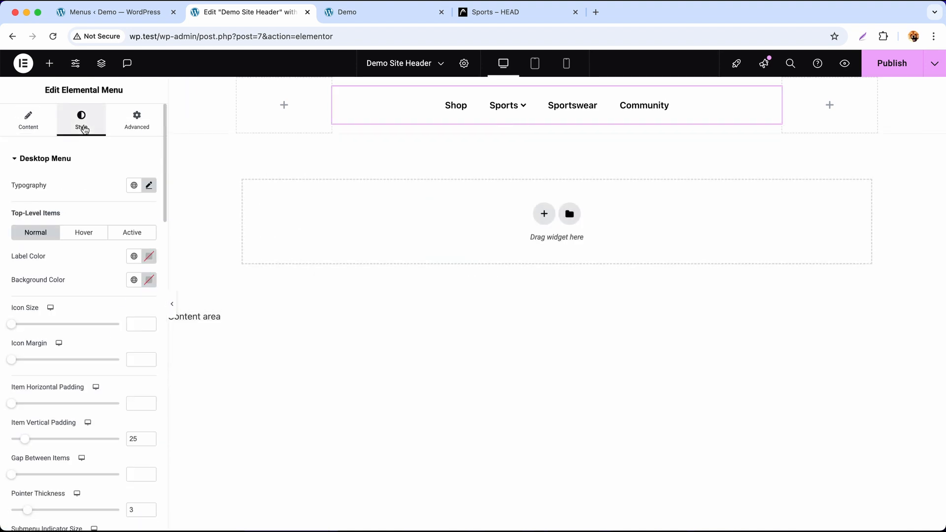
scroll(89, 273, down, 4)
scroll(92, 365, down, 1)
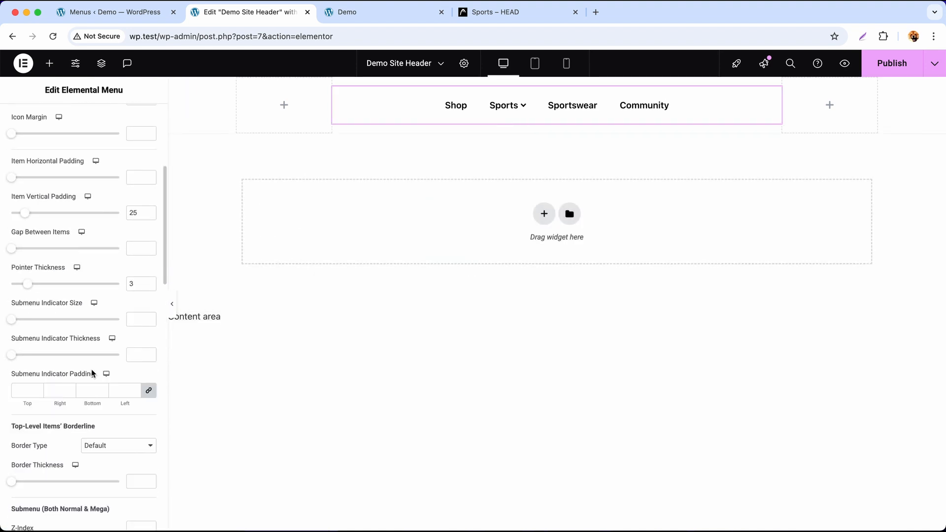
scroll(90, 369, up, 2)
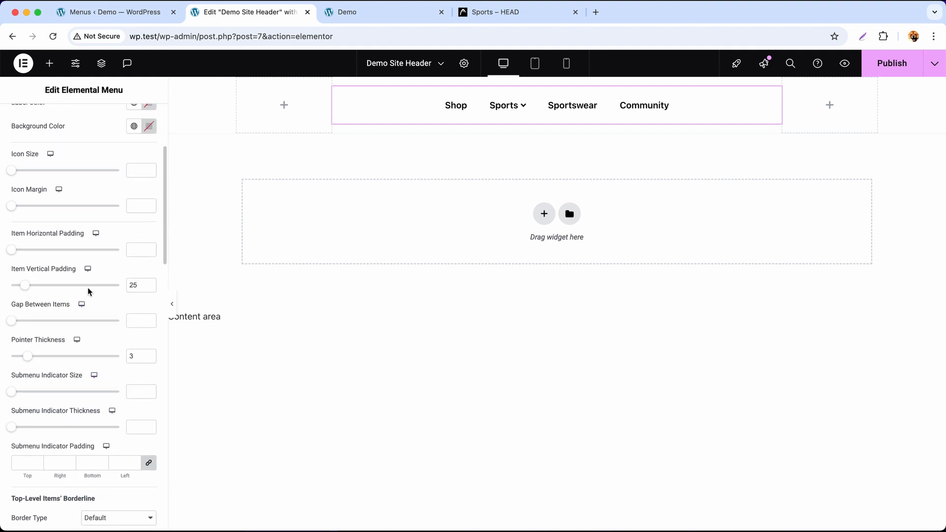
click(132, 388)
text(10)
mouse_move(516, 112)
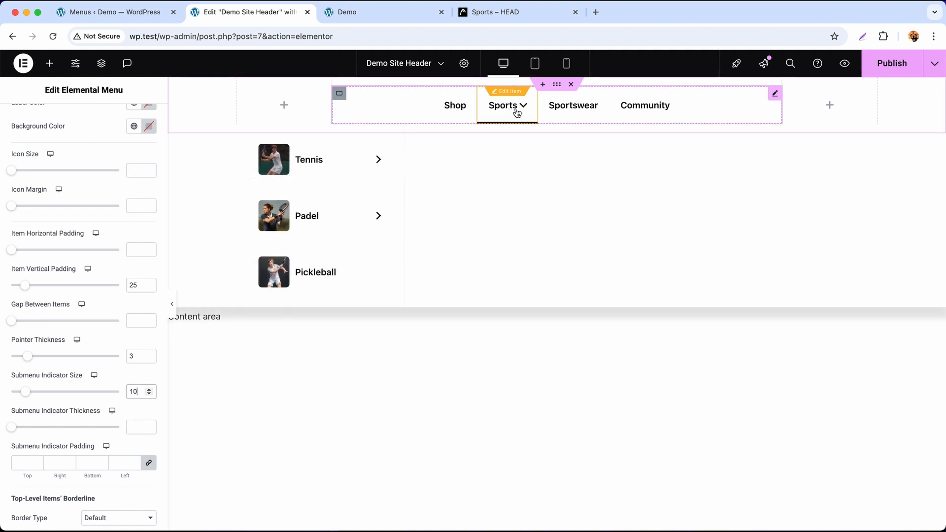
mouse_move(345, 165)
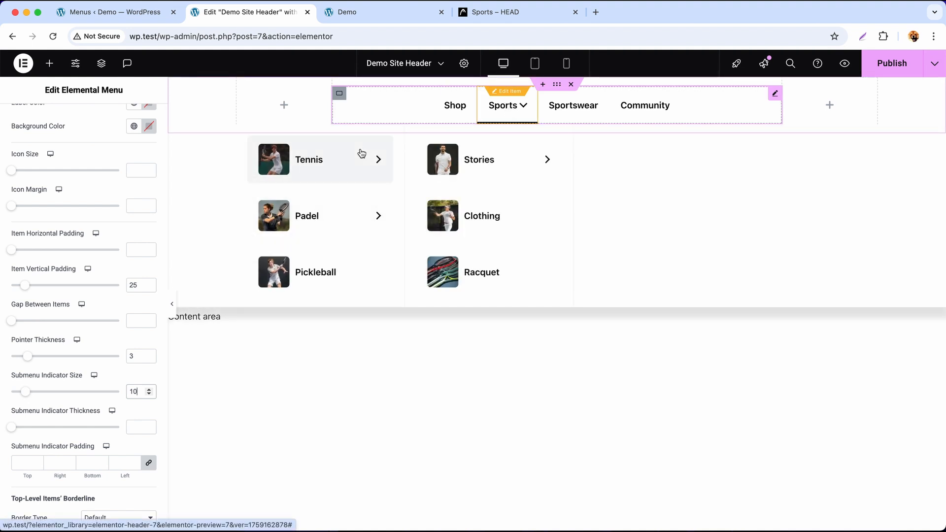
click(872, 68)
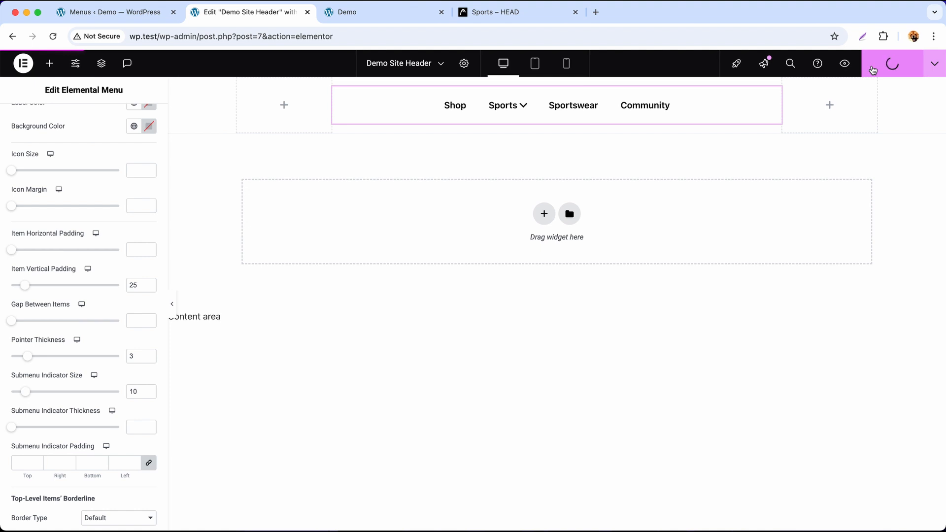
Preview the Sports, Tennis and Stories submenus on the reloaded demo site and compare them with the HEAD reference site
click(359, 22)
click(53, 36)
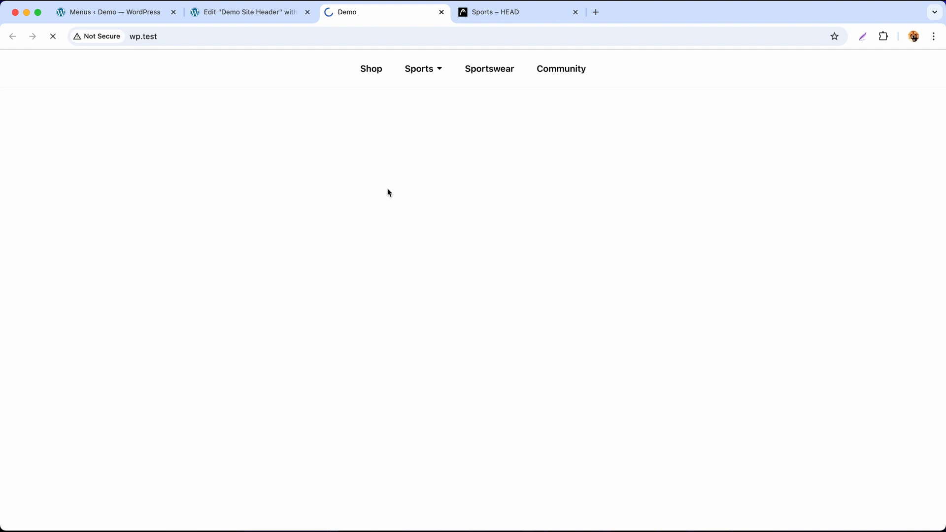
click(424, 81)
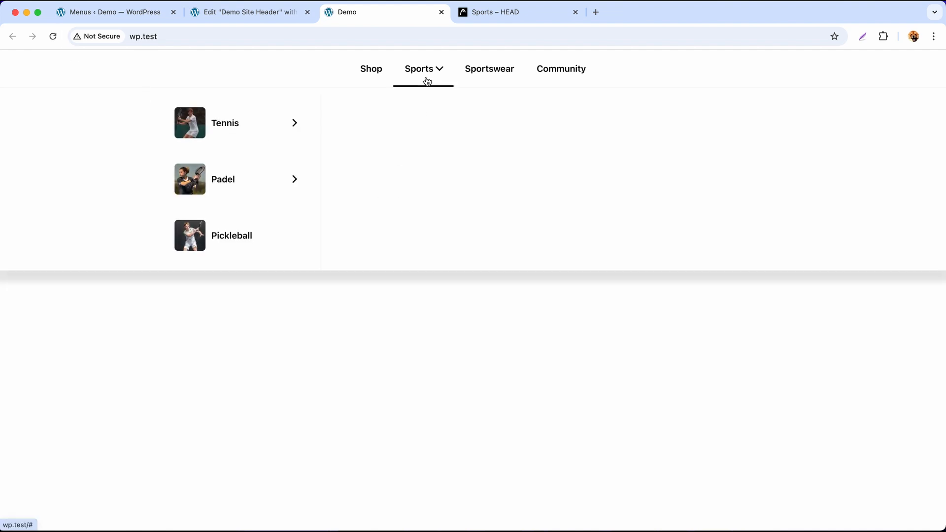
click(377, 125)
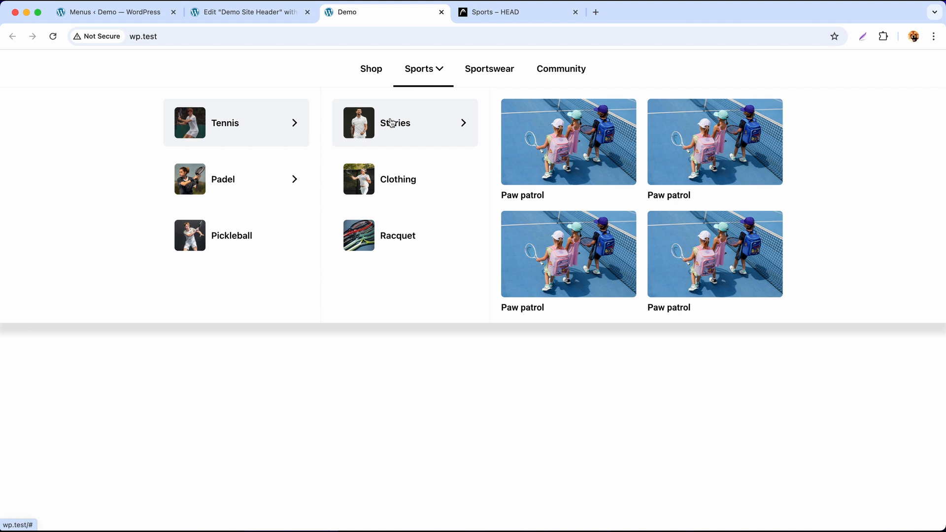
click(484, 16)
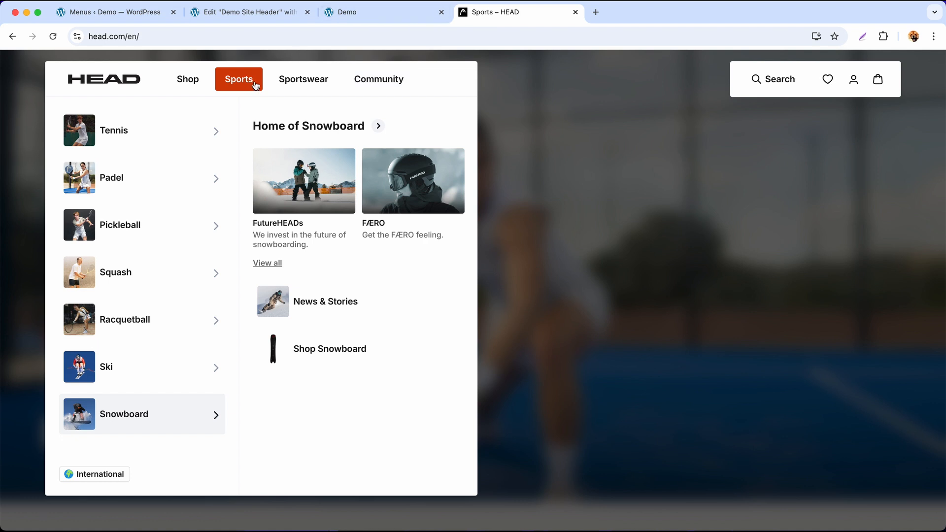
click(262, 16)
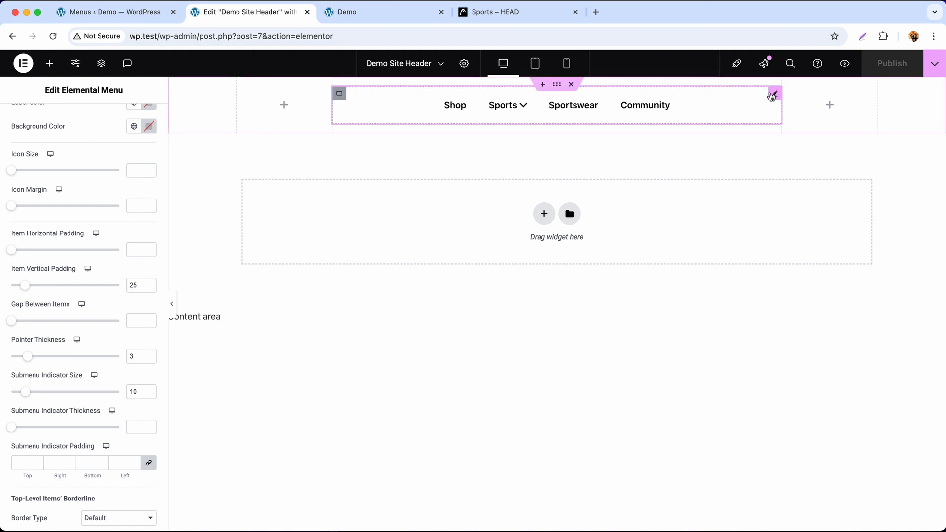
scroll(86, 176, up, 5)
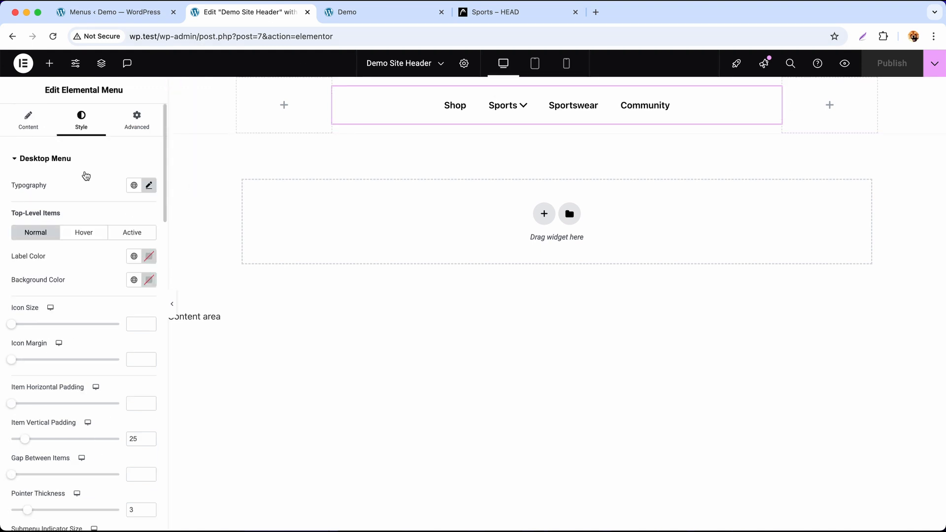
click(36, 125)
click(76, 362)
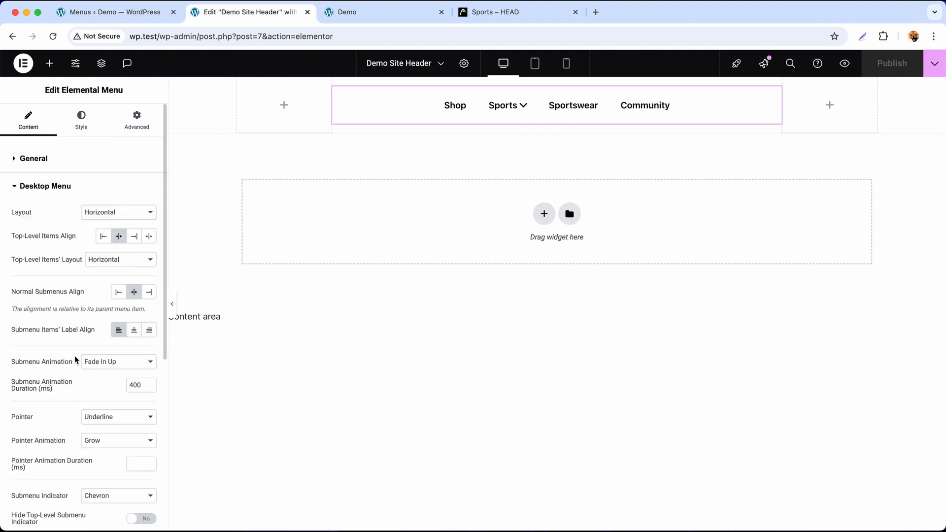
scroll(73, 344, down, 2)
scroll(75, 369, down, 3)
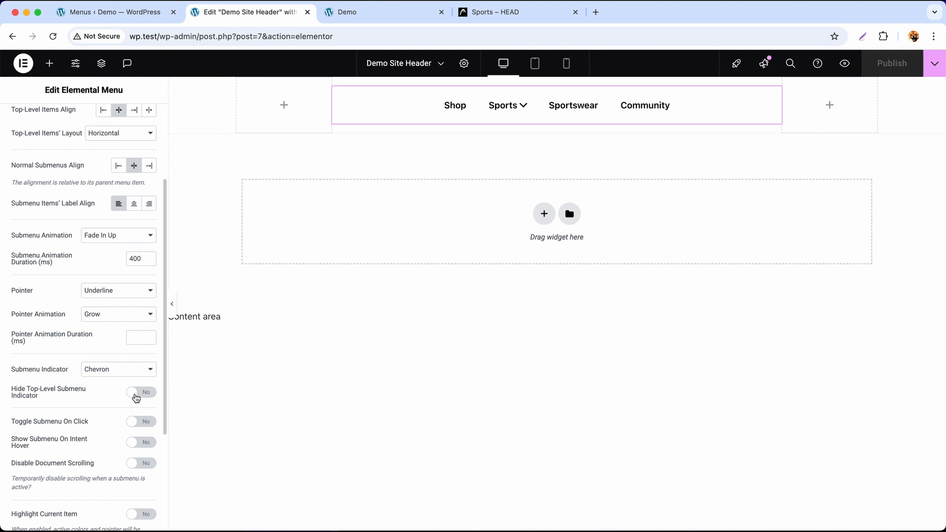
click(145, 394)
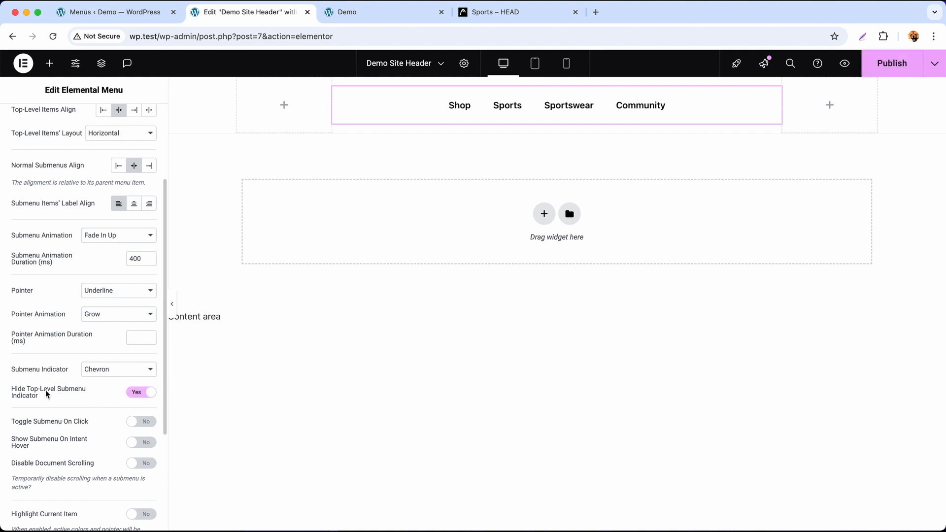
click(882, 64)
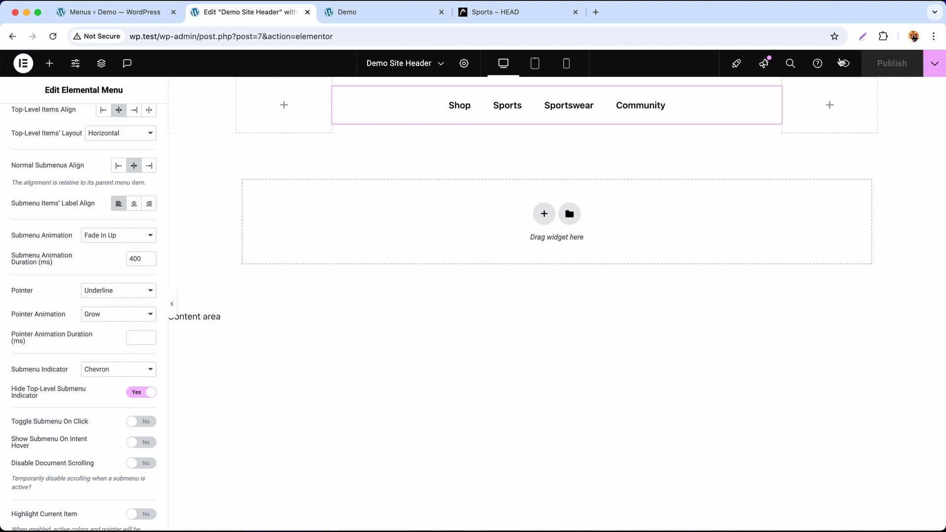
Reload the demo site and preview the top-level menu and its Sports submenu
click(385, 12)
click(56, 37)
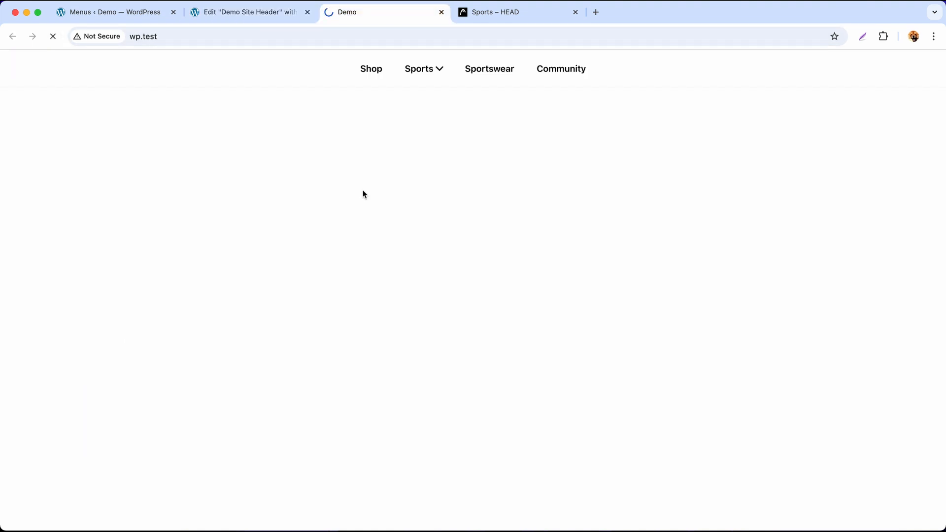
mouse_move(427, 80)
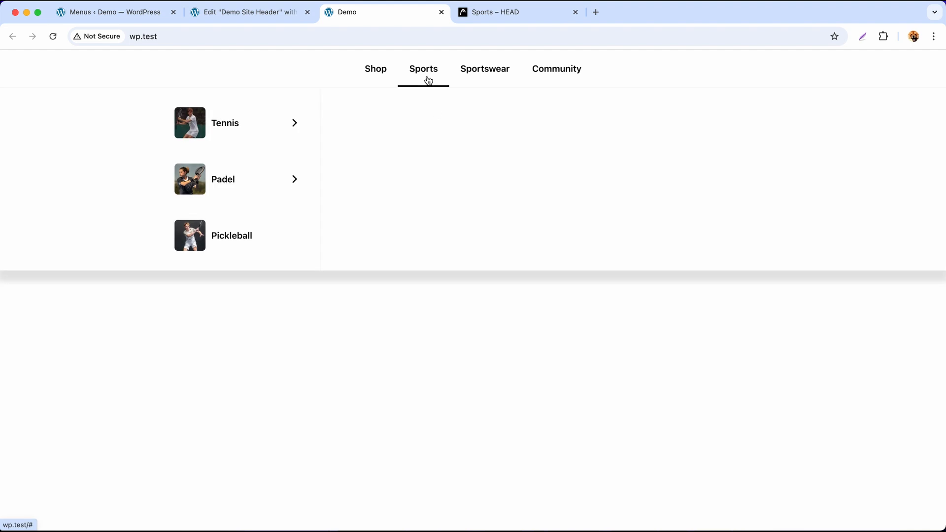
mouse_move(278, 122)
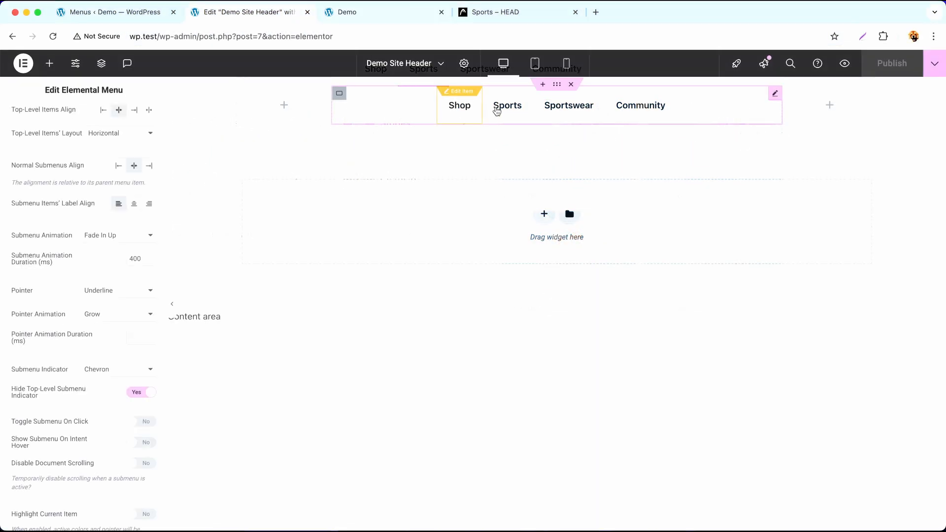
Open the Sports submenu for editing in Elementor, enable Show Default Tab in its submenu settings, and publish
click(513, 95)
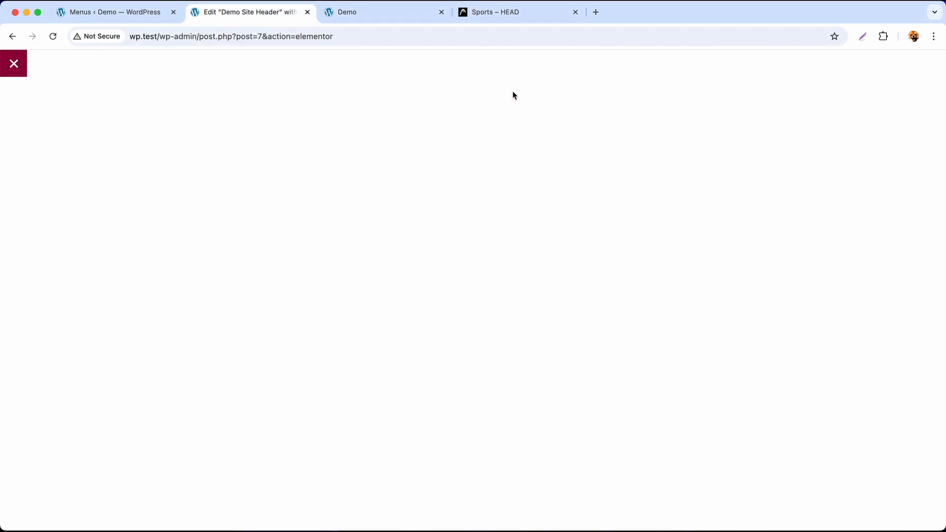
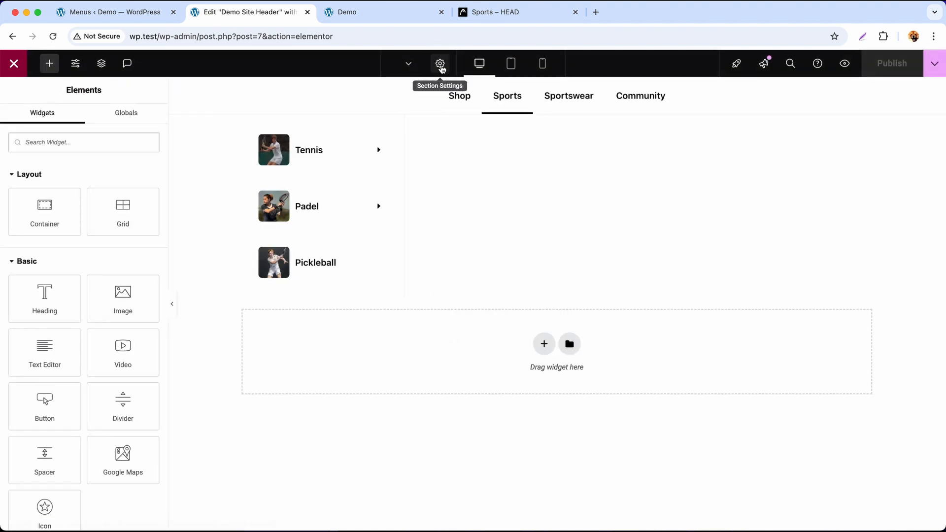
click(440, 69)
click(84, 387)
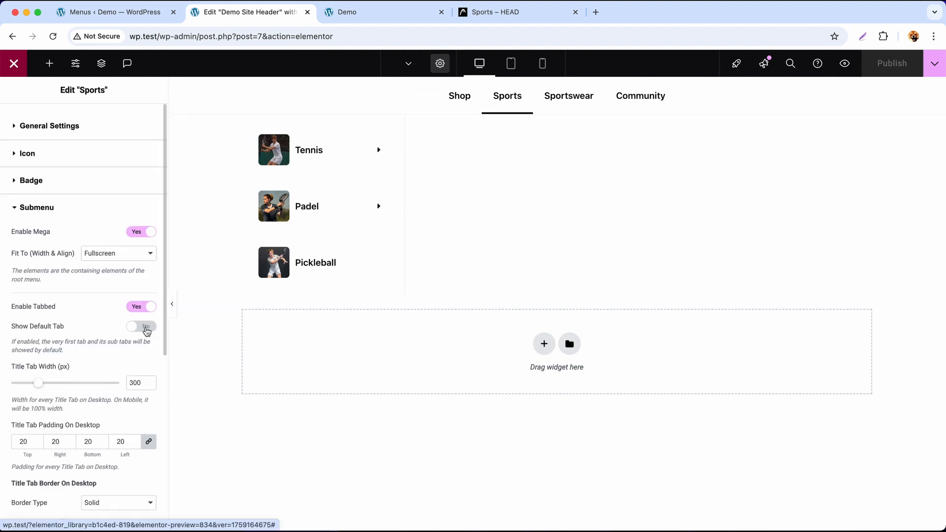
click(146, 327)
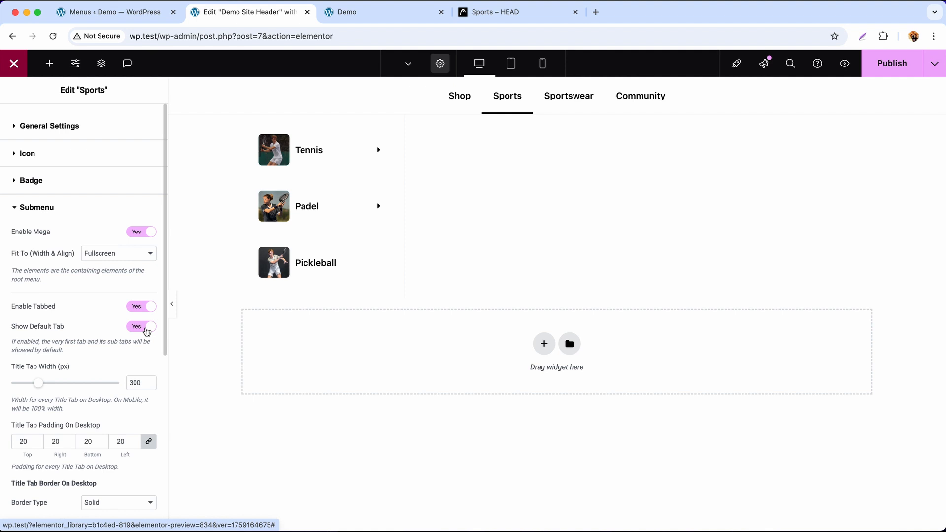
click(873, 73)
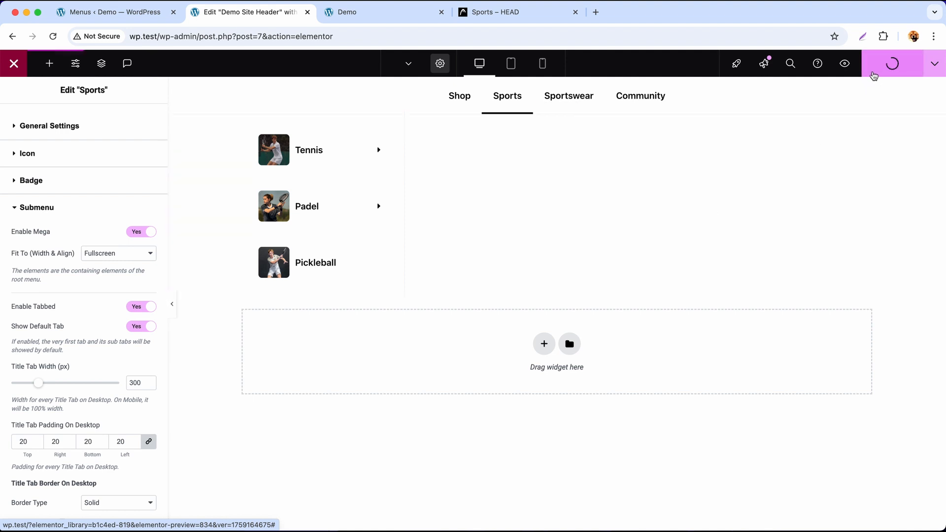
Reload the demo site and preview the Sports submenu with its default tab
click(376, 14)
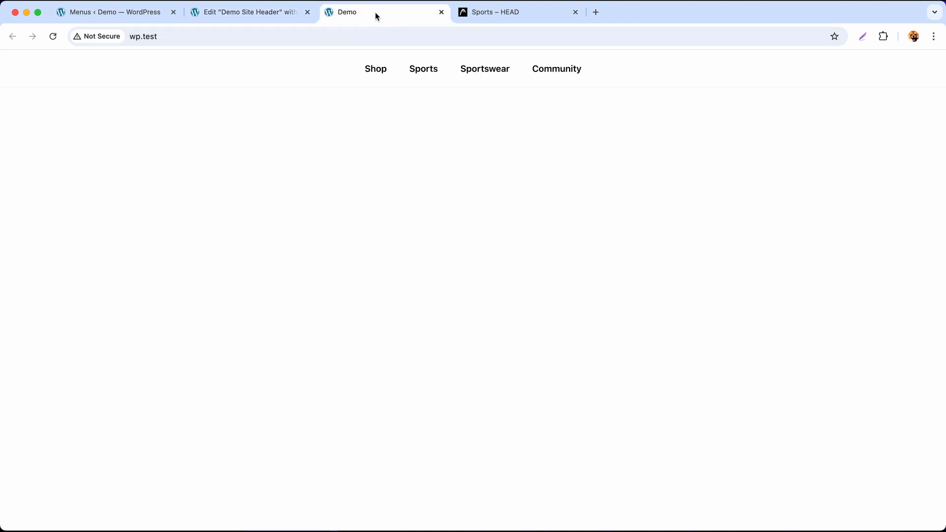
click(55, 40)
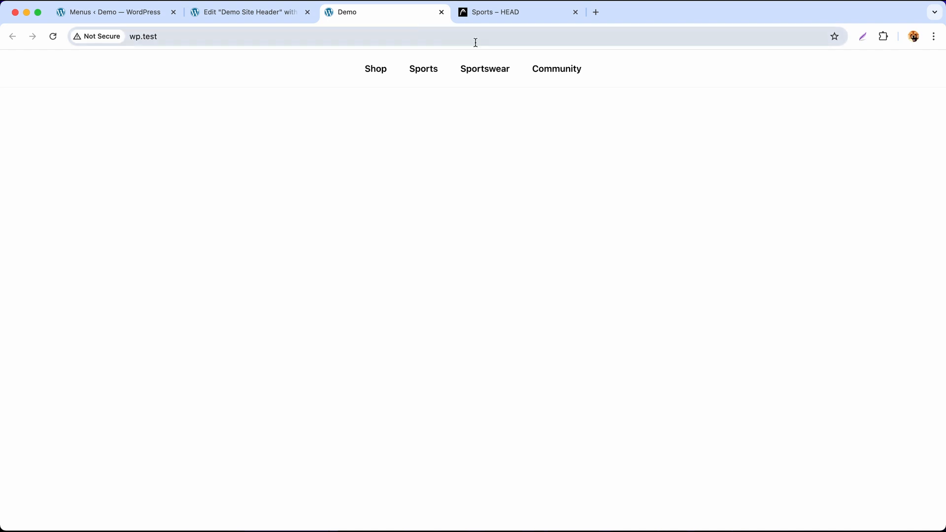
click(428, 68)
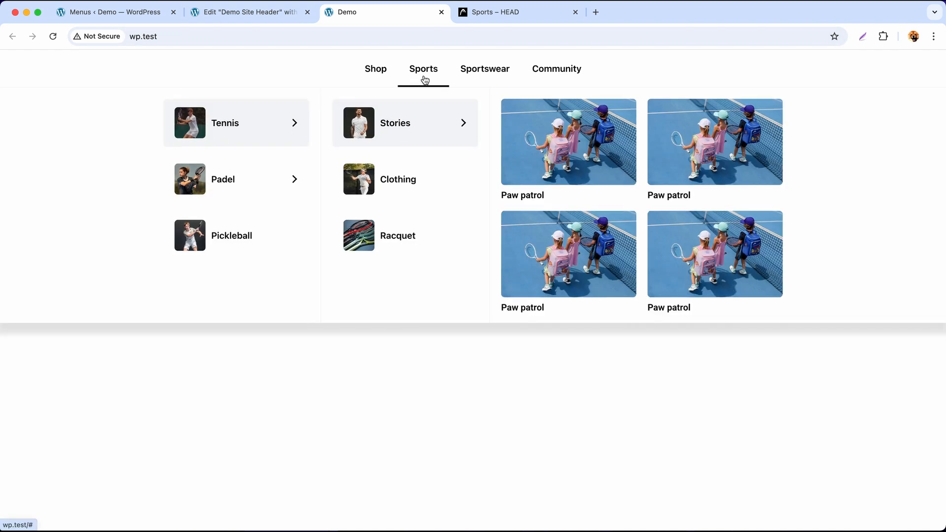
mouse_move(422, 69)
Switch to the HEAD reference site and inspect it in mobile device emulation, with the developer tools docked beside the page
click(511, 14)
right_click(557, 129)
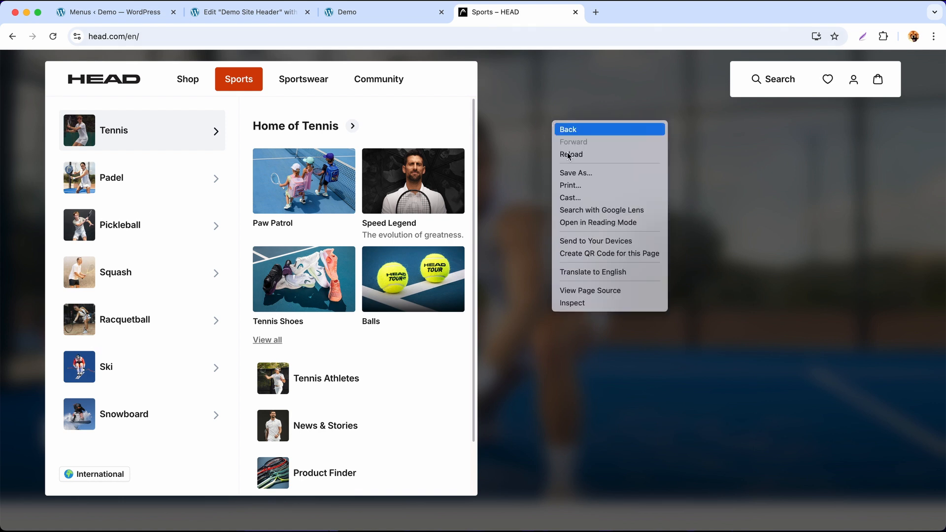
click(610, 302)
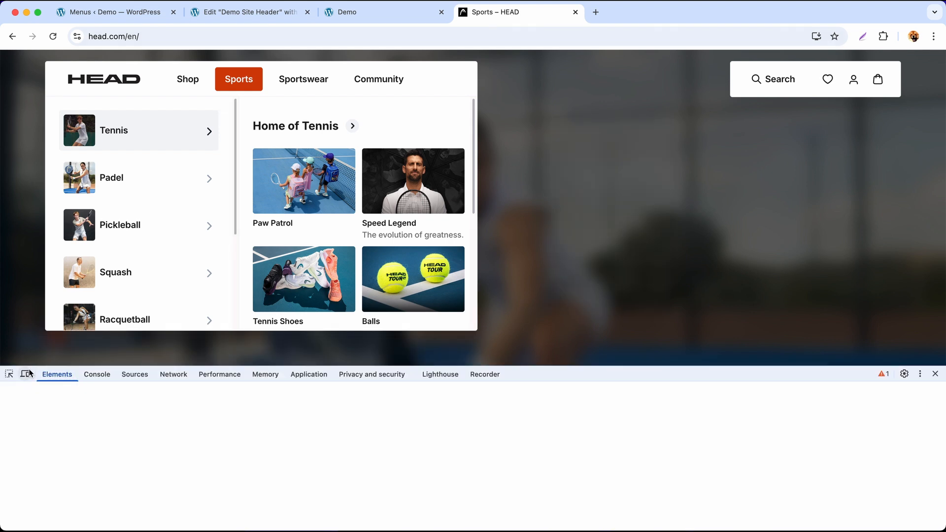
click(26, 374)
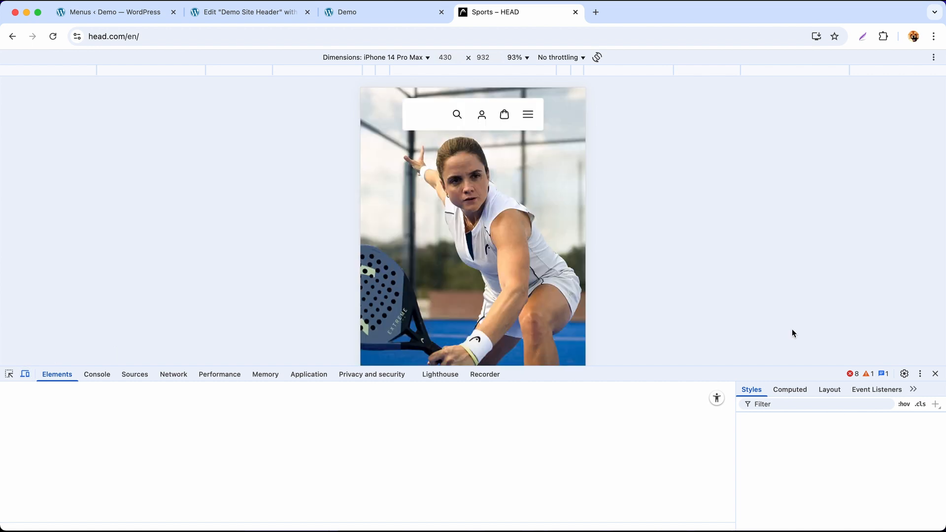
click(919, 374)
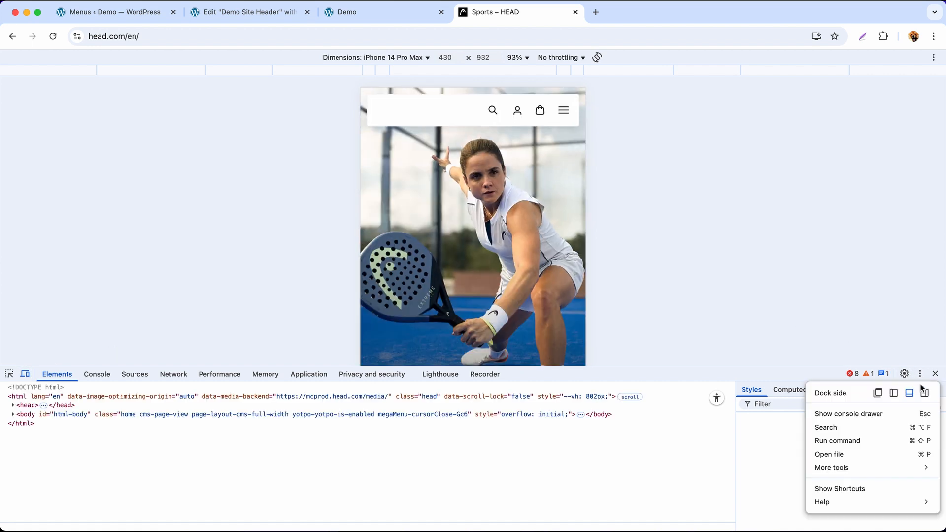
click(924, 393)
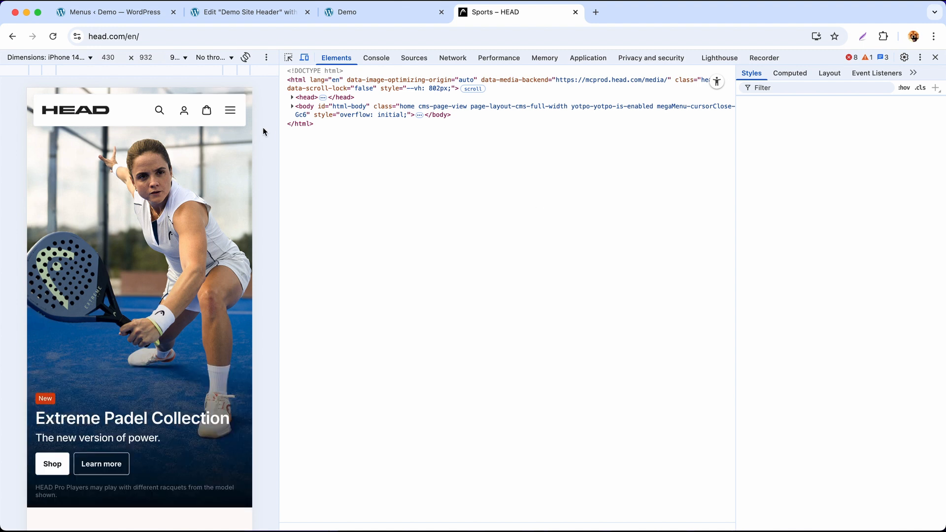
Open the HEAD site's mobile menu and examine its Sports and Tennis levels, including the back navigation
click(231, 111)
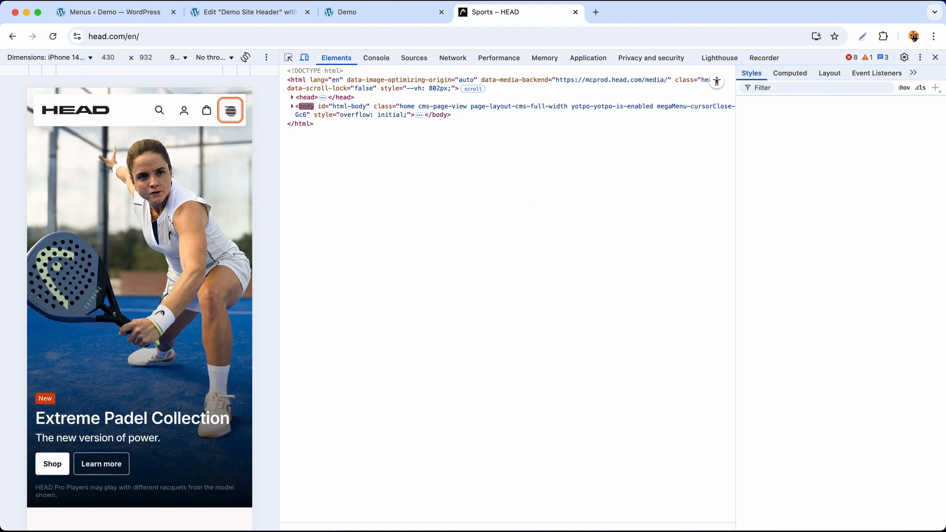
click(231, 113)
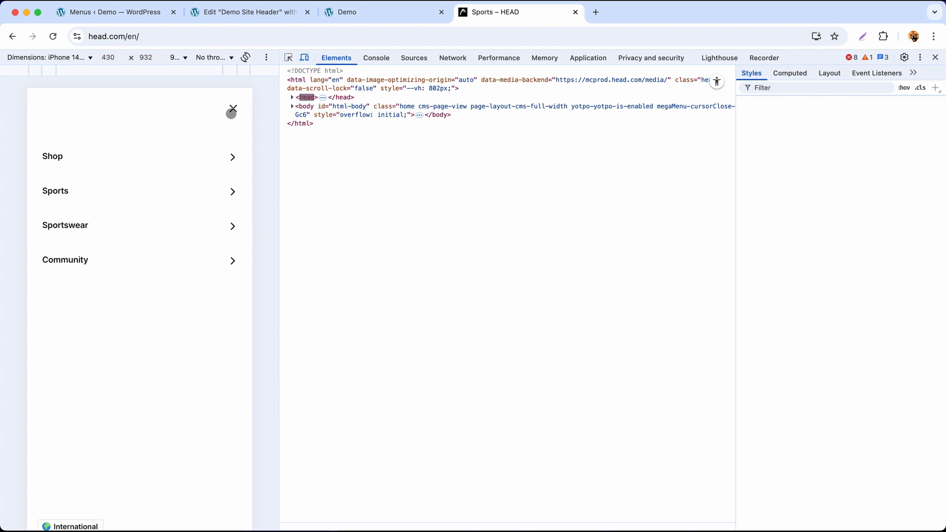
click(234, 190)
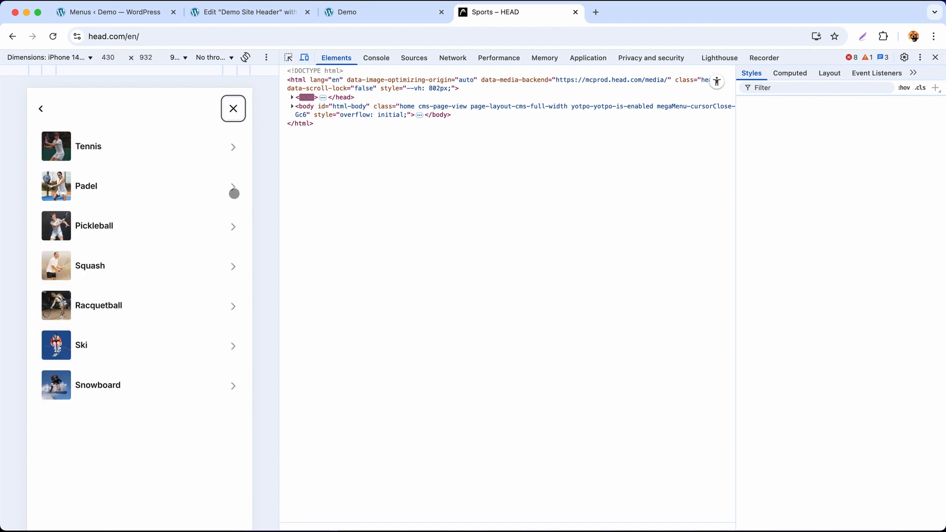
click(233, 149)
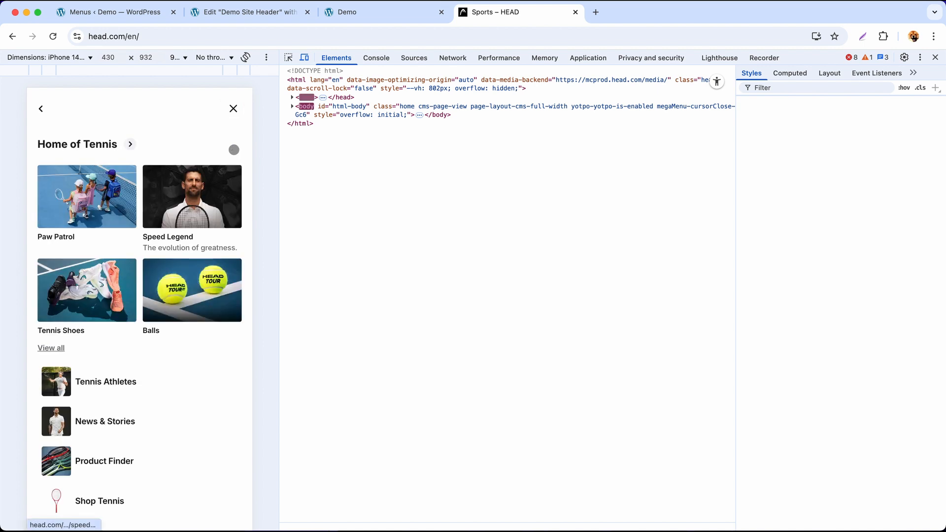
click(42, 109)
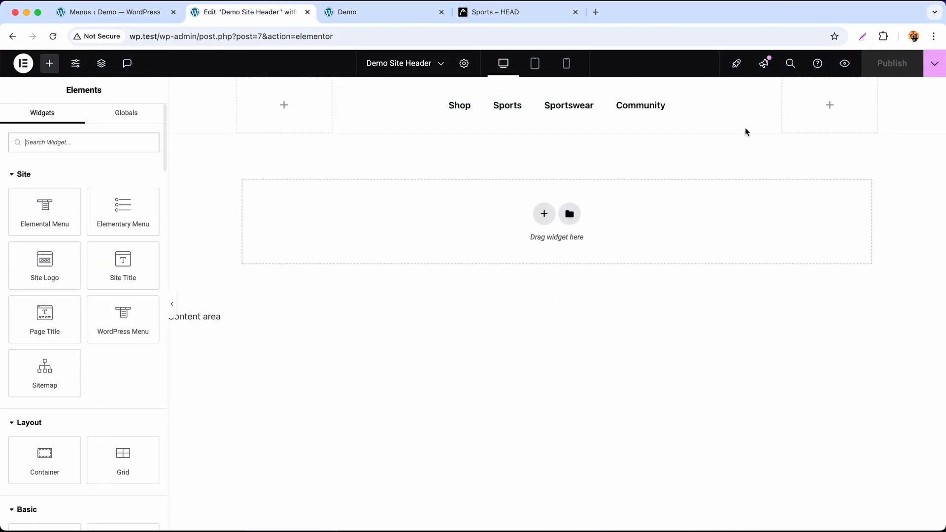
In the Elementor editor, set the Elemental Menu's mobile layout to Paged and publish
click(774, 96)
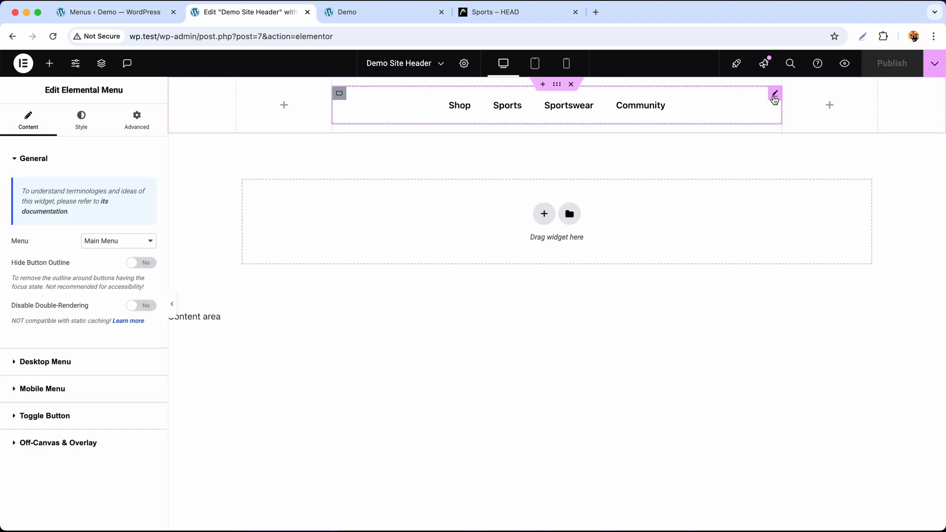
click(113, 389)
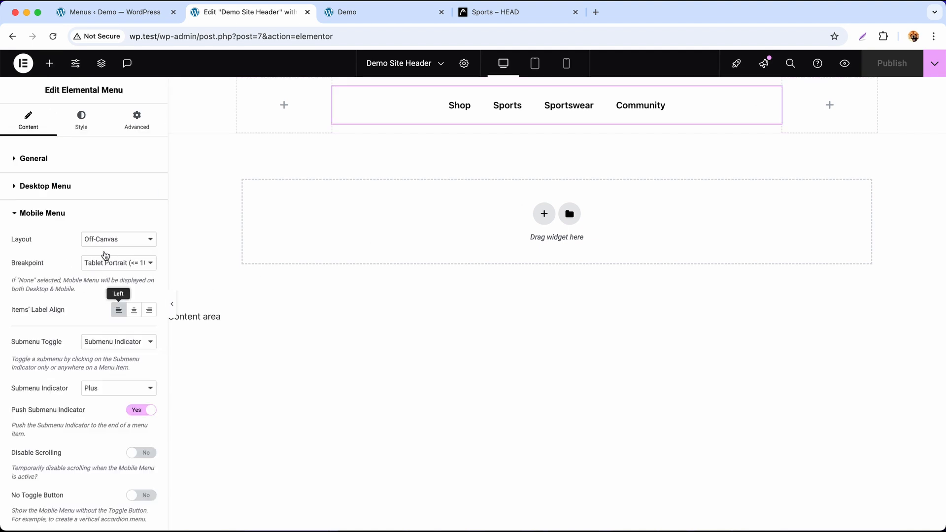
click(120, 241)
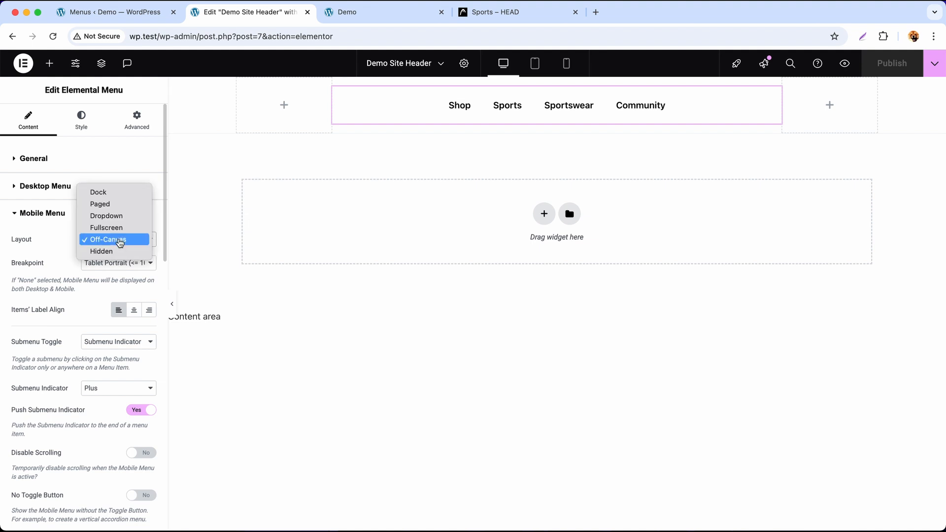
click(120, 203)
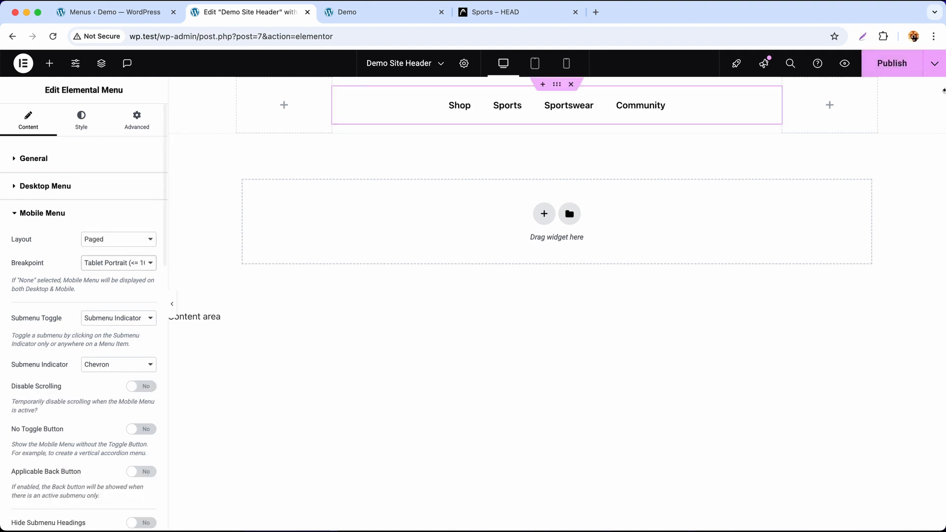
click(902, 69)
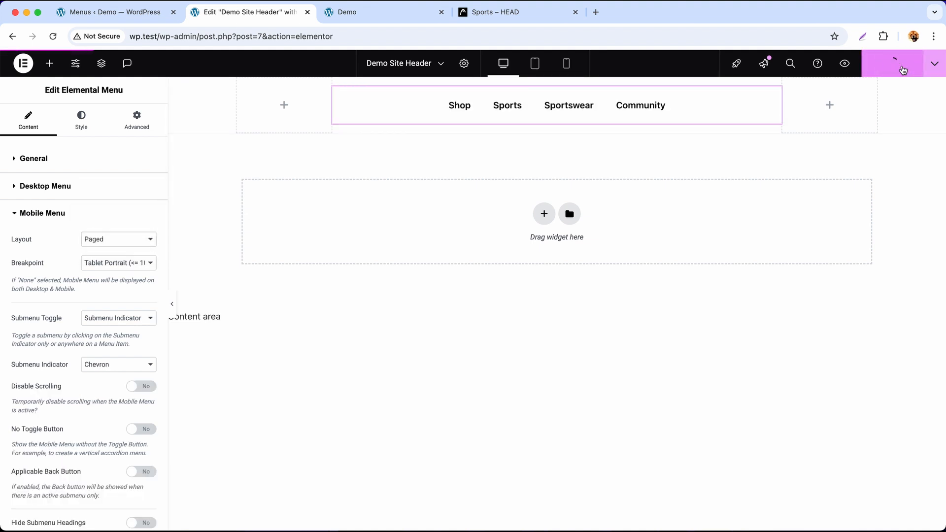
Show the demo site in mobile device emulation at 100% zoom
click(386, 14)
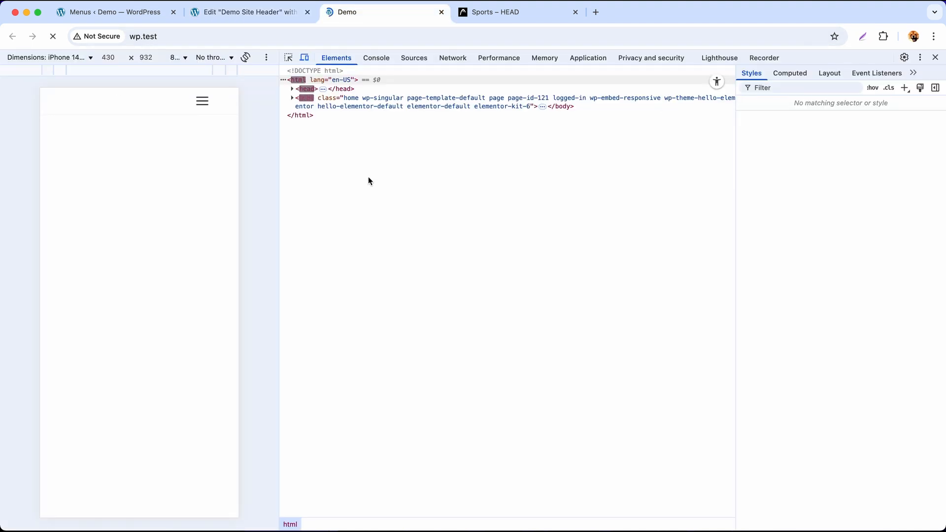
click(187, 60)
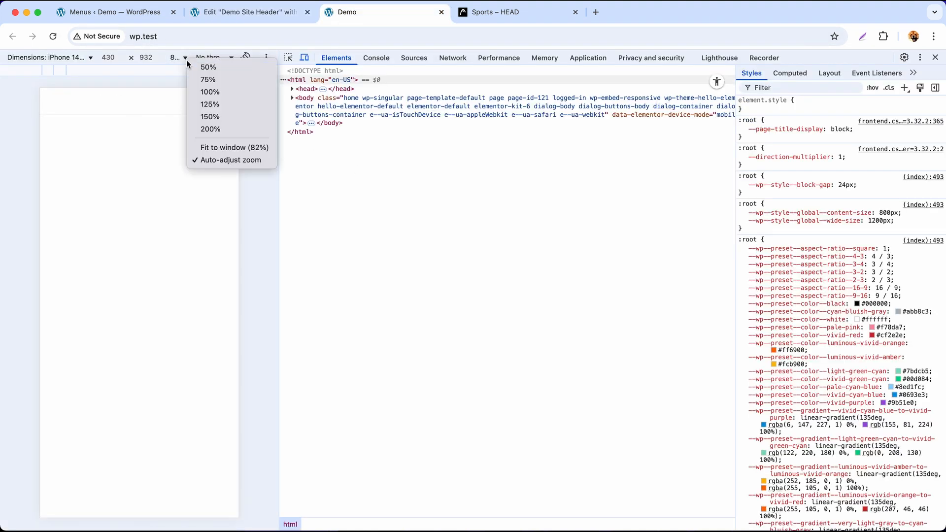
click(217, 92)
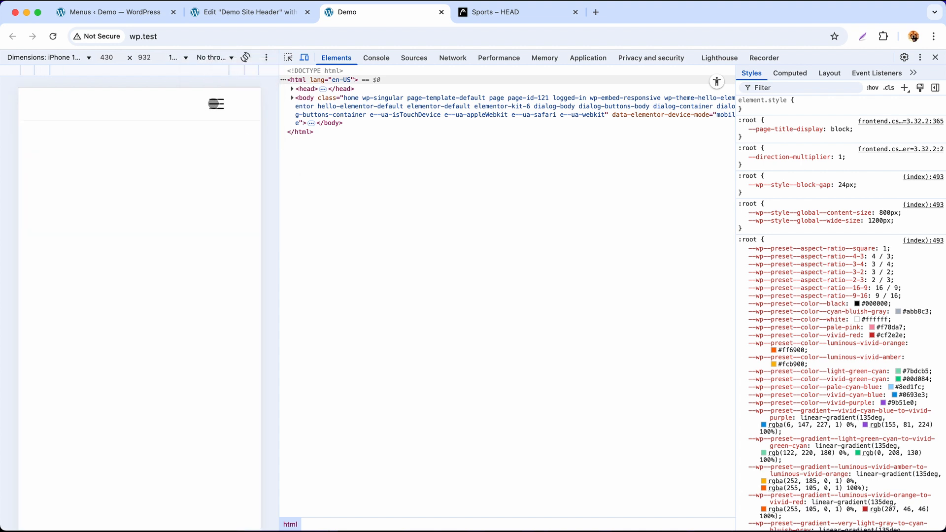
Preview the demo site's paged mobile menu through the Sports, Tennis, Stories and Padel levels, and close it
click(216, 105)
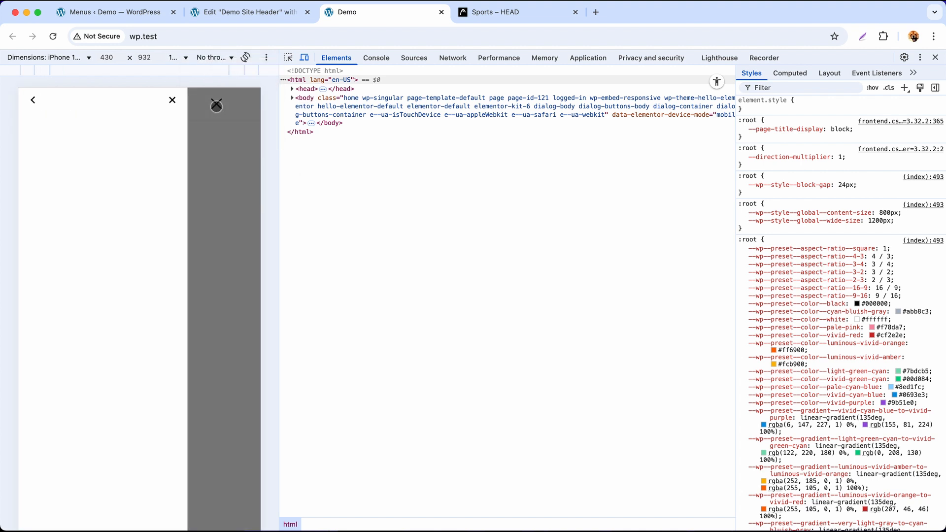
click(175, 152)
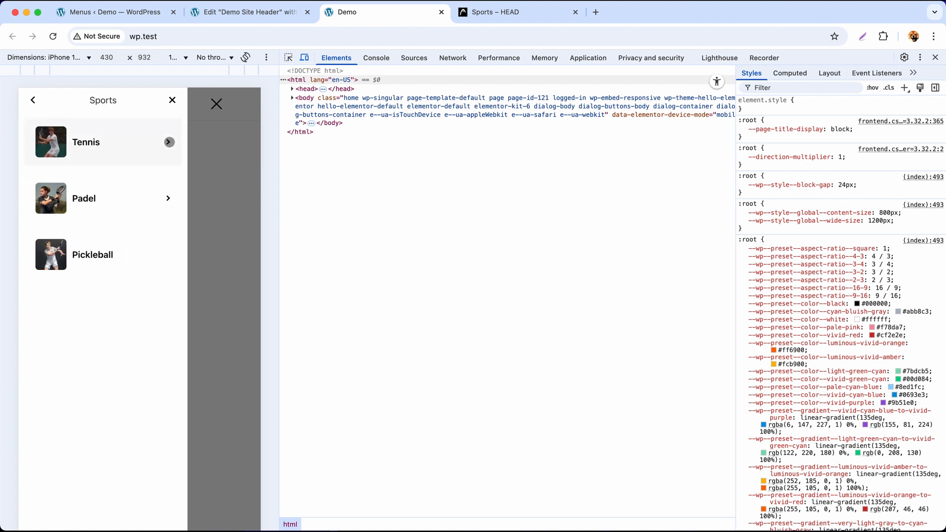
click(169, 142)
click(168, 142)
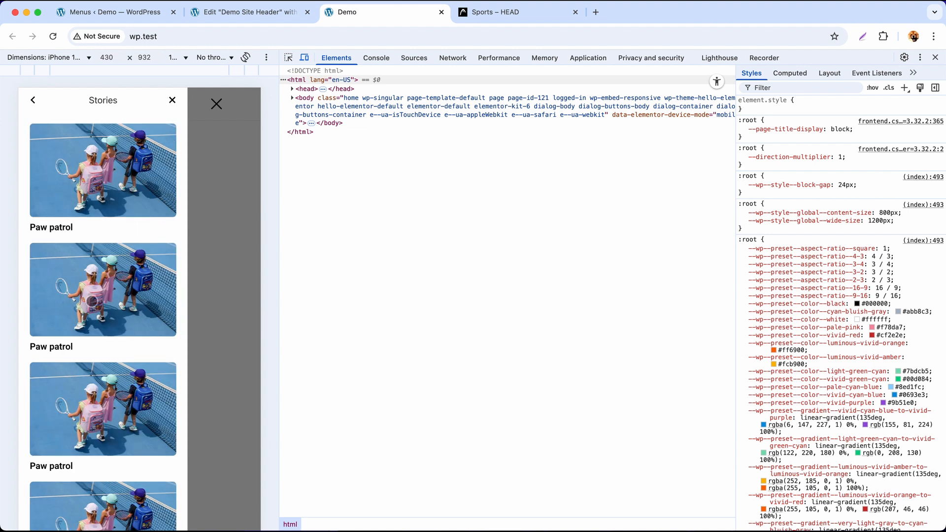
click(33, 102)
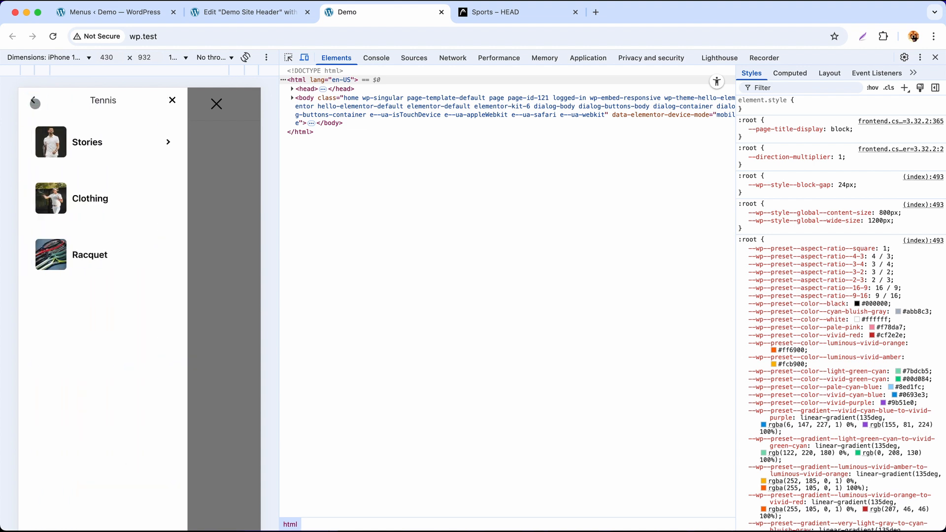
click(33, 102)
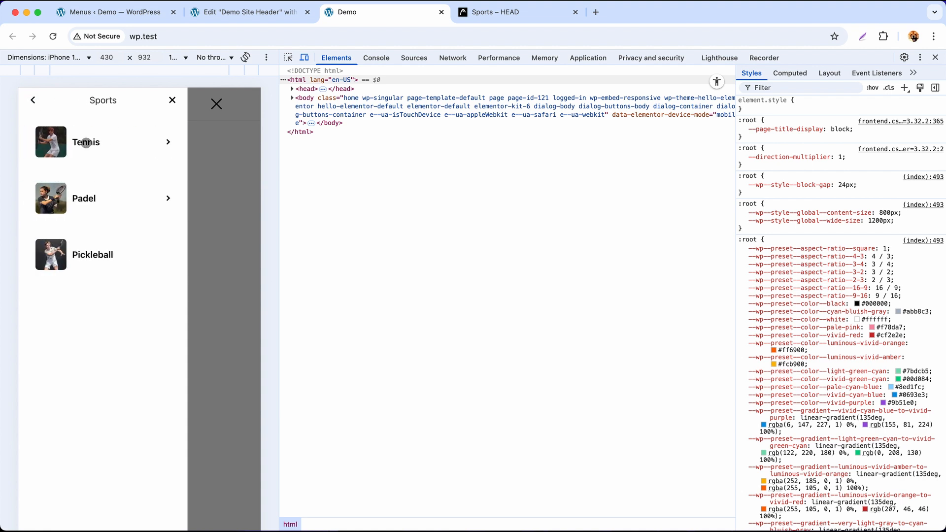
click(168, 201)
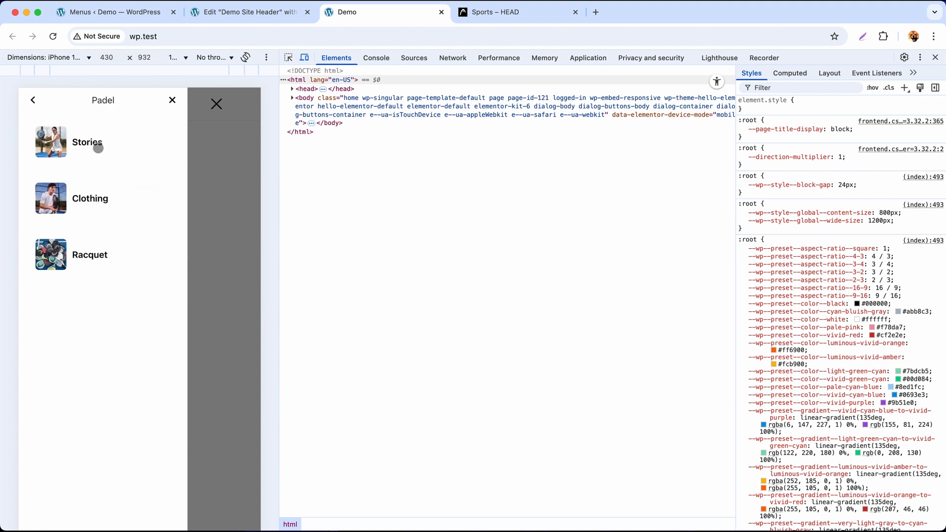
click(216, 161)
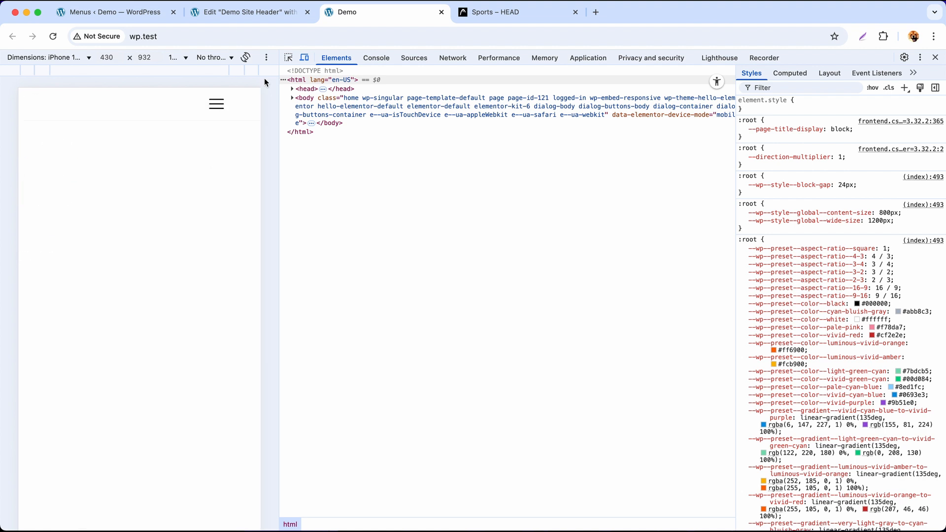
Return to the Elementor editor in tablet view and align the Elemental Menu's toggle button to the right
click(254, 11)
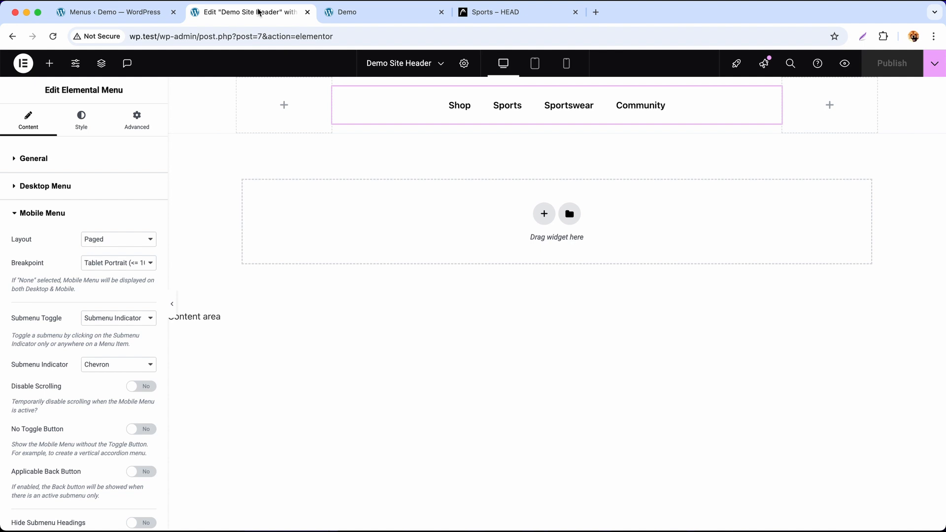
click(533, 70)
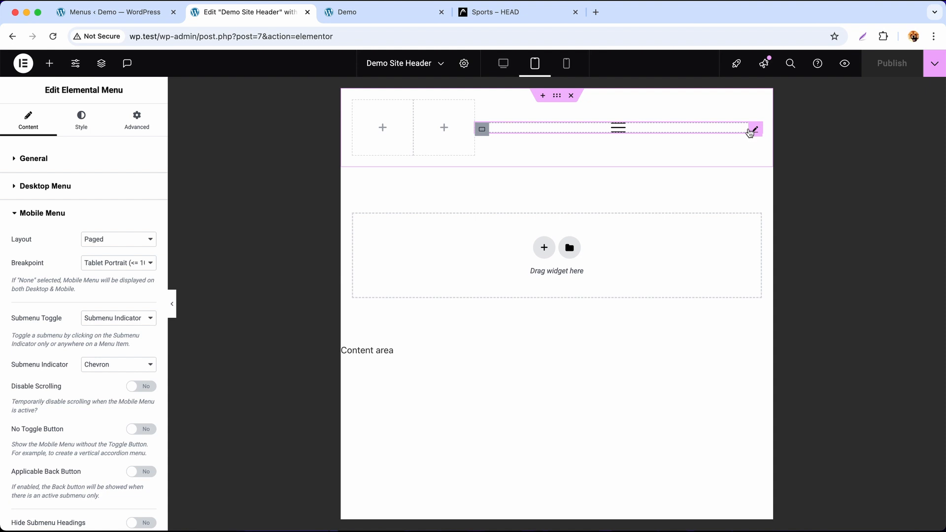
scroll(64, 267, down, 1)
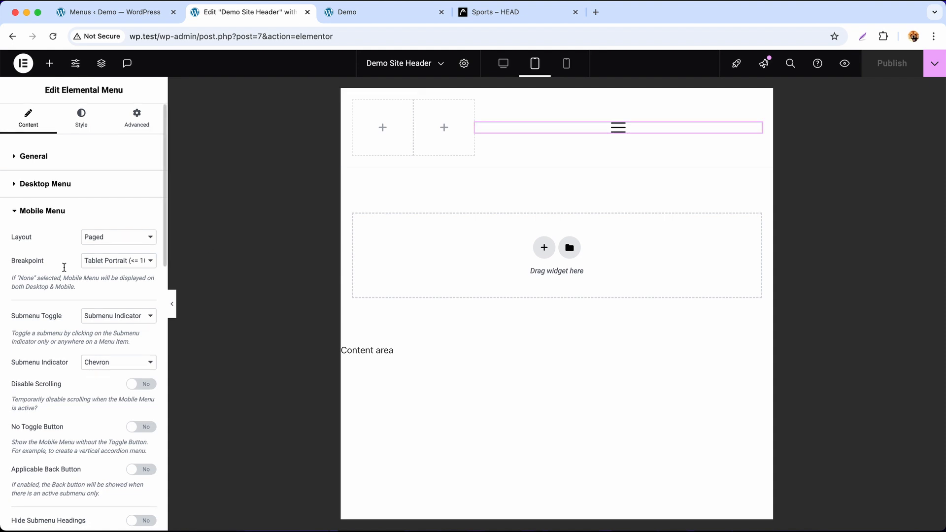
click(60, 213)
click(71, 242)
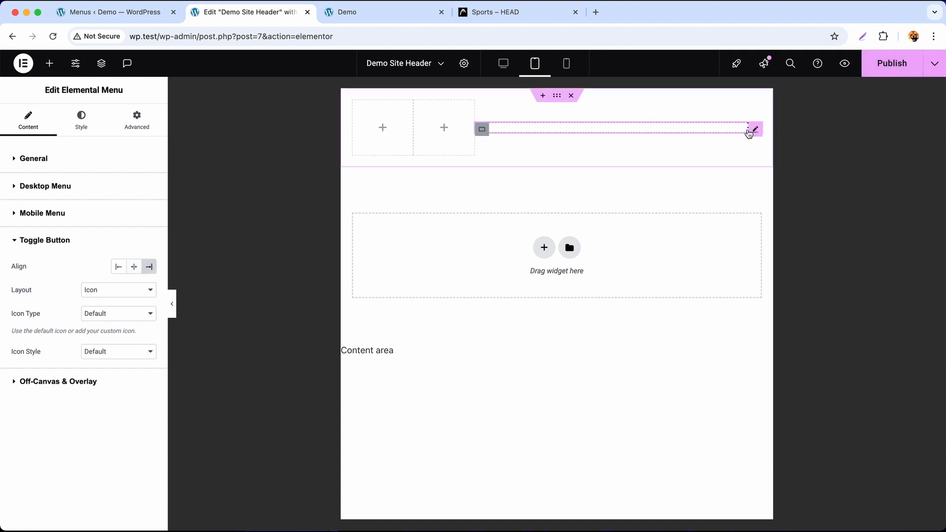
Open the mobile menu in the preview and set its typography weight to 600 (Semi Bold)
click(748, 132)
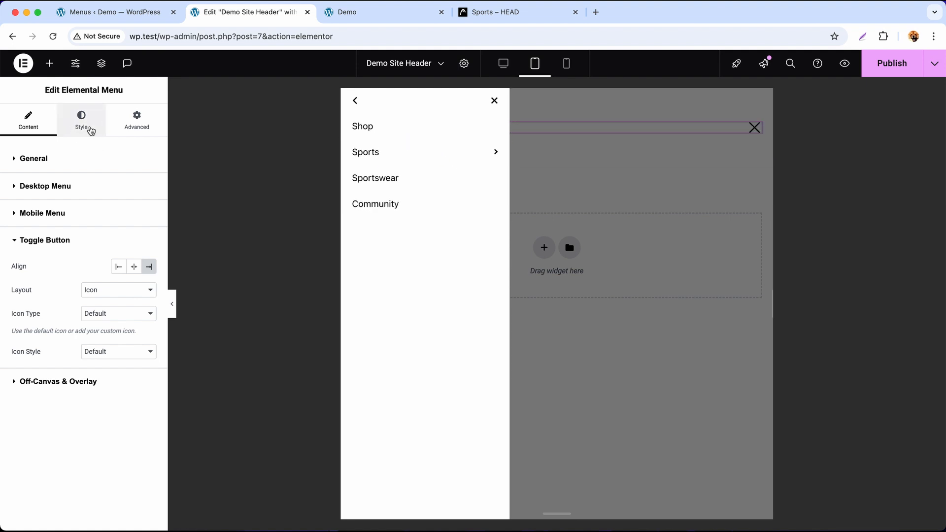
click(91, 131)
click(85, 161)
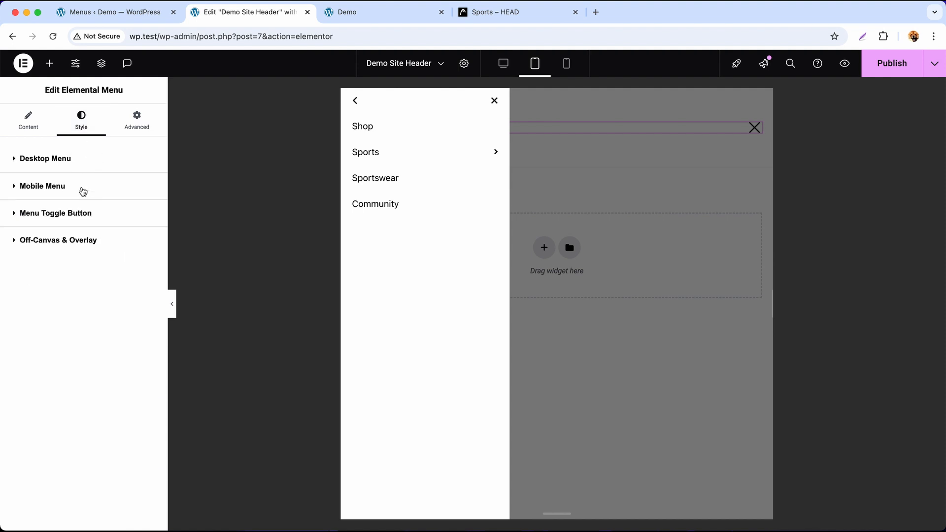
click(82, 189)
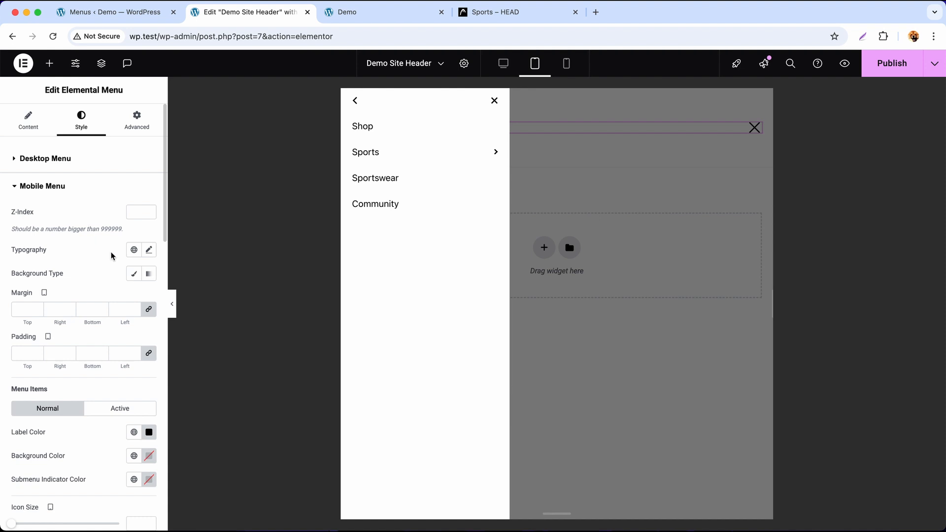
click(149, 251)
click(113, 361)
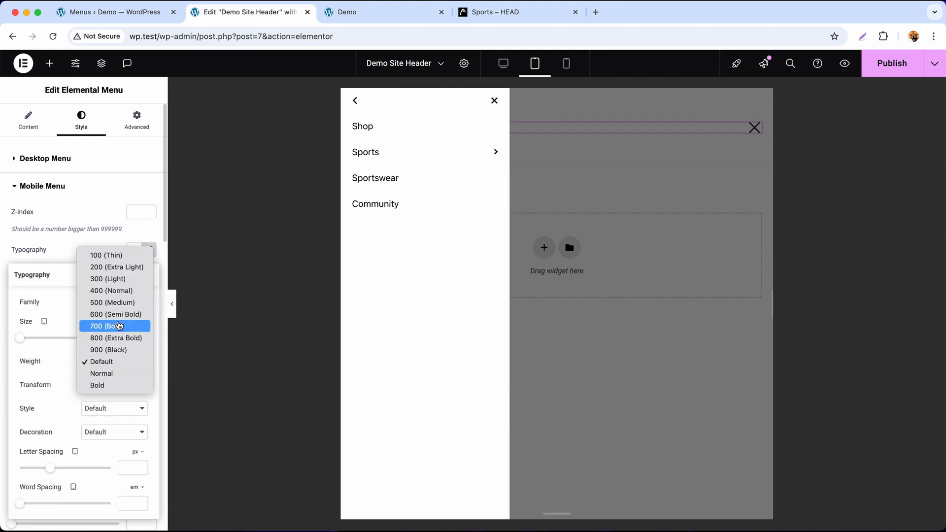
click(116, 312)
click(150, 251)
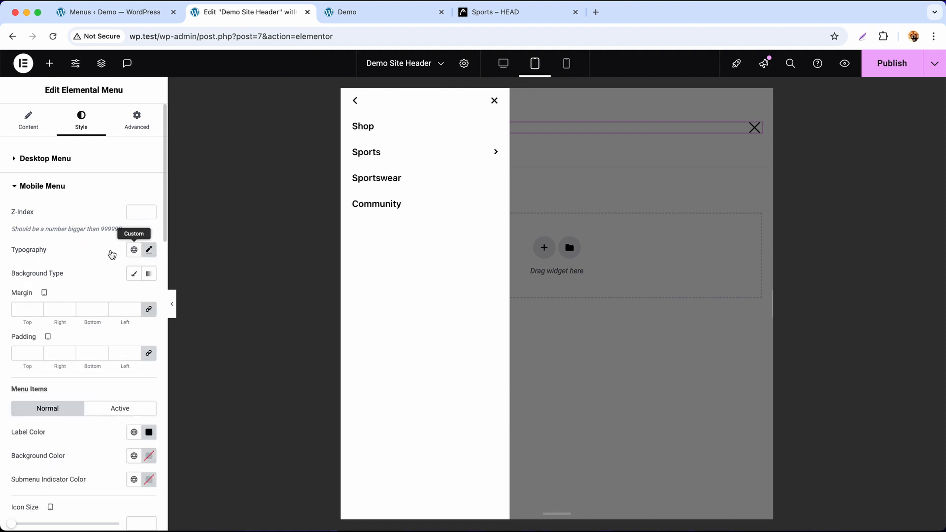
Set the vertical padding of the mobile menu's items to 20
scroll(98, 344, down, 1)
scroll(98, 343, down, 6)
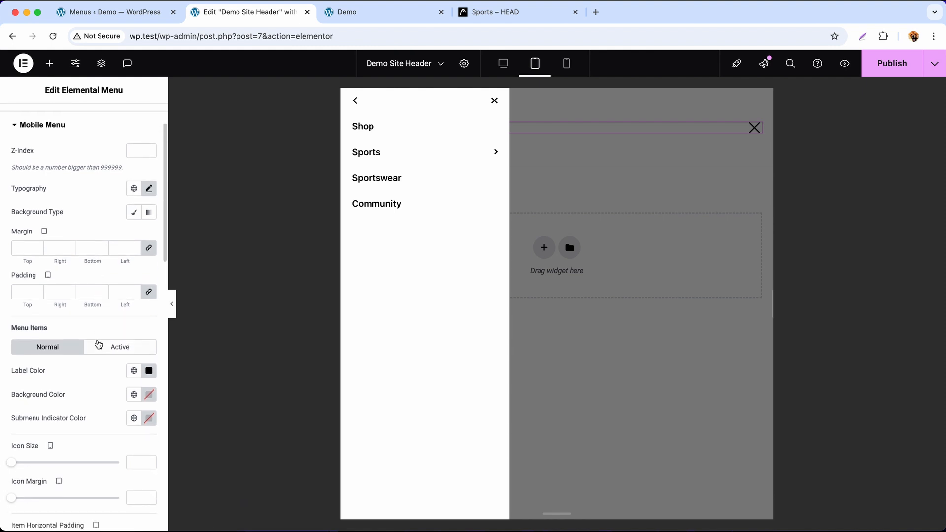
scroll(111, 352, down, 1)
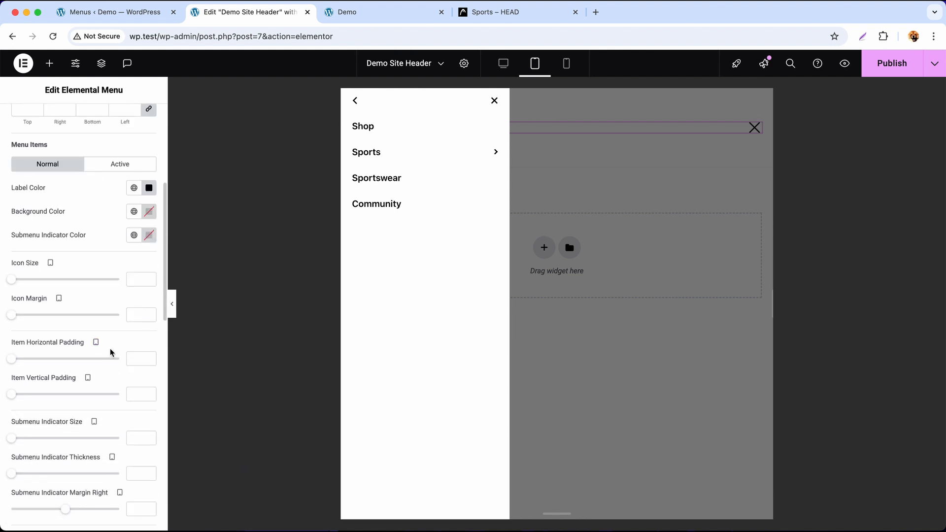
click(141, 397)
text(20)
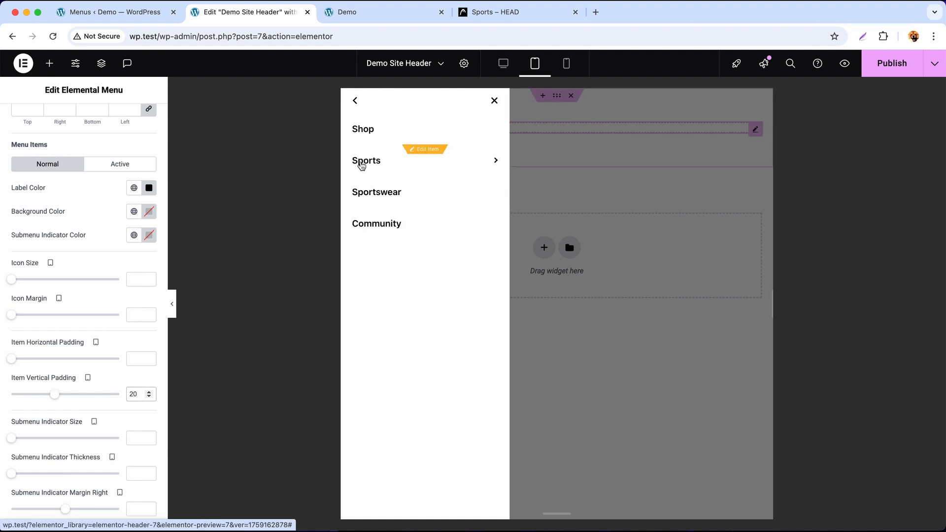
Set the paged menu header's main heading type to Icon with HeadV2Logo-iGF.svg from the media library, and check it in the opened menu
scroll(89, 219, up, 5)
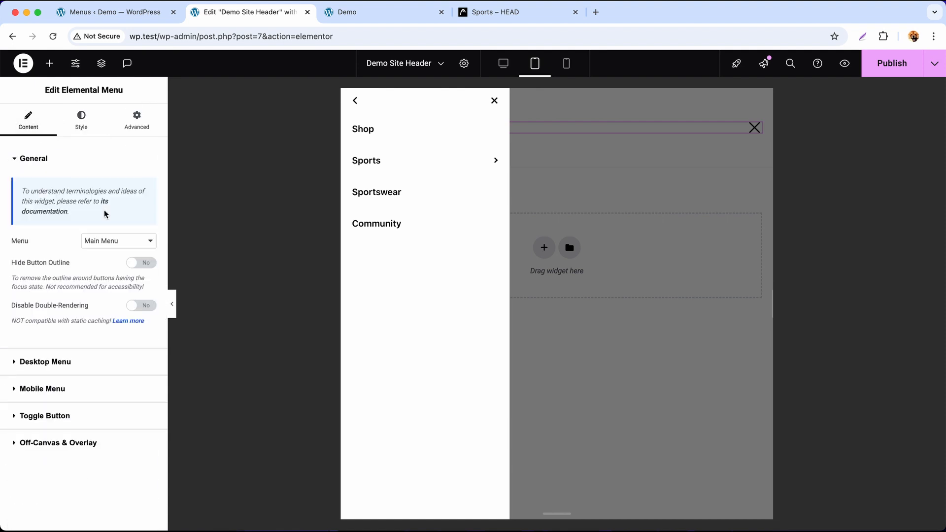
click(70, 393)
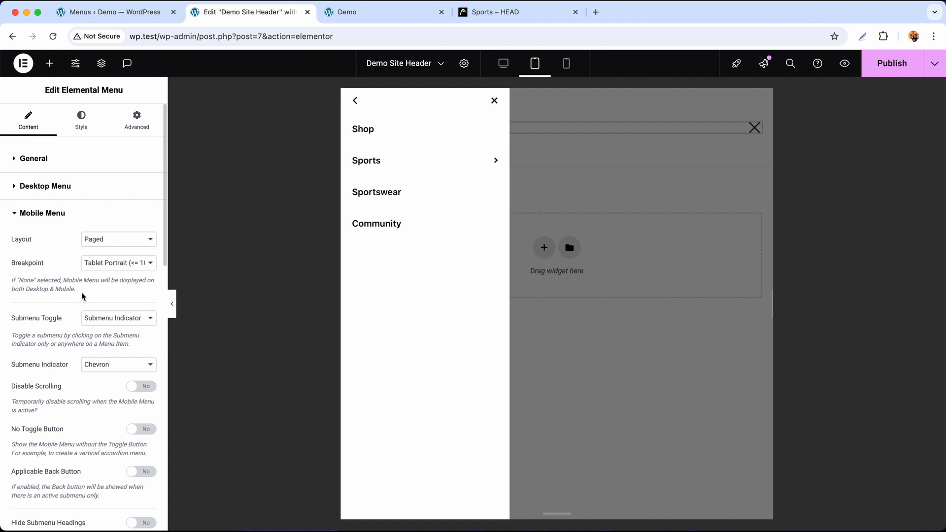
scroll(84, 311, down, 10)
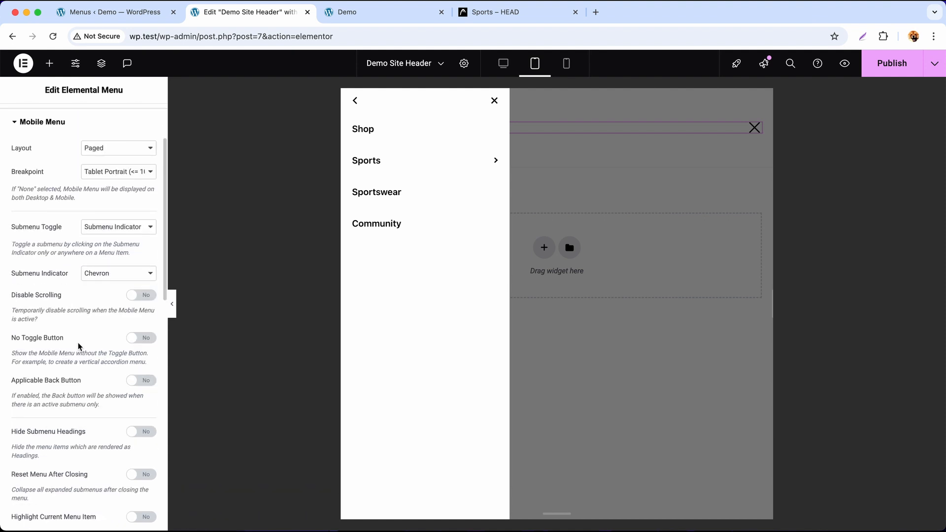
scroll(79, 347, down, 3)
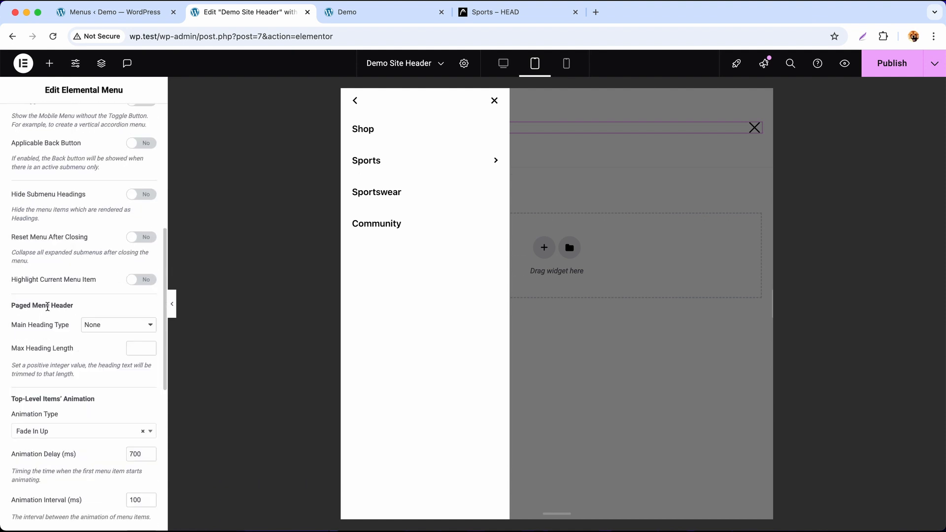
click(101, 327)
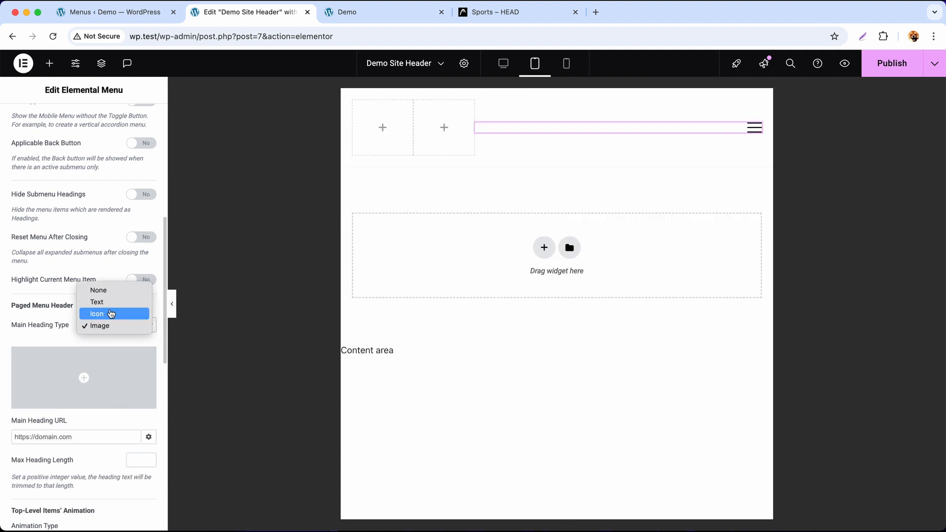
click(107, 314)
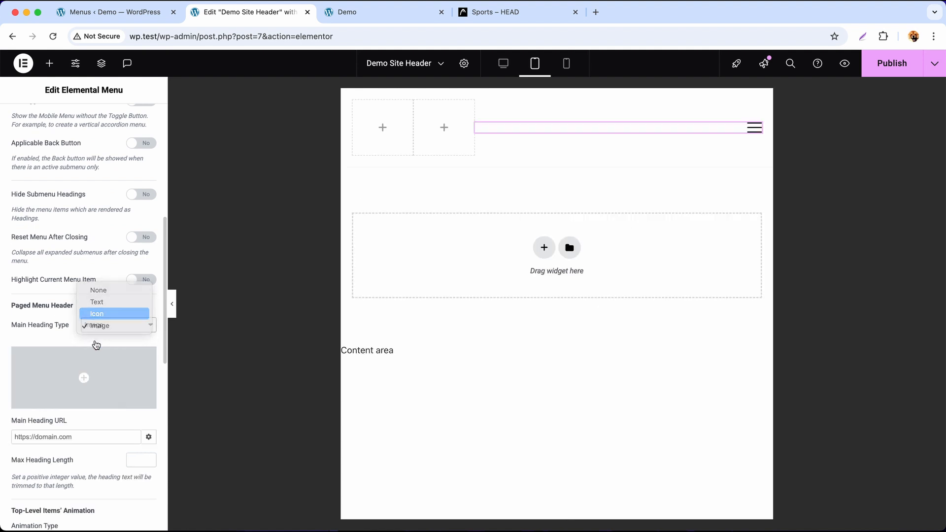
mouse_move(47, 402)
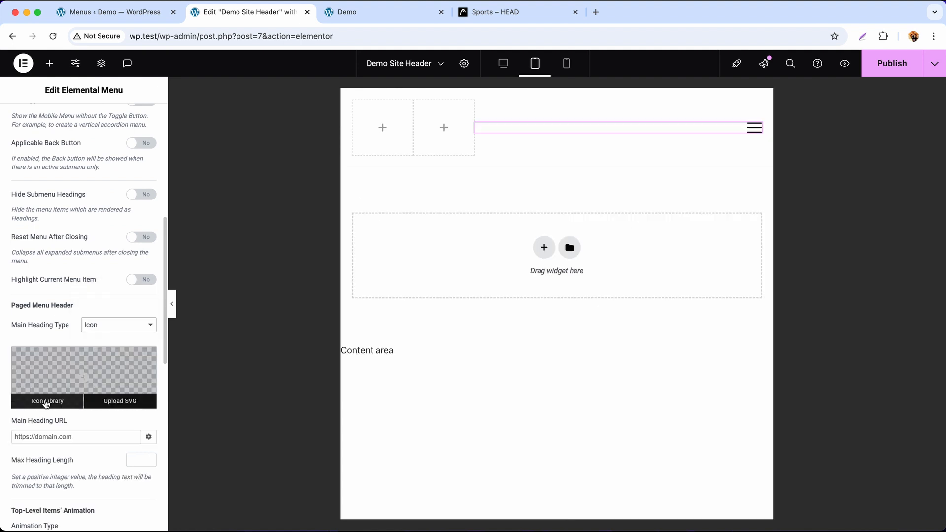
click(123, 402)
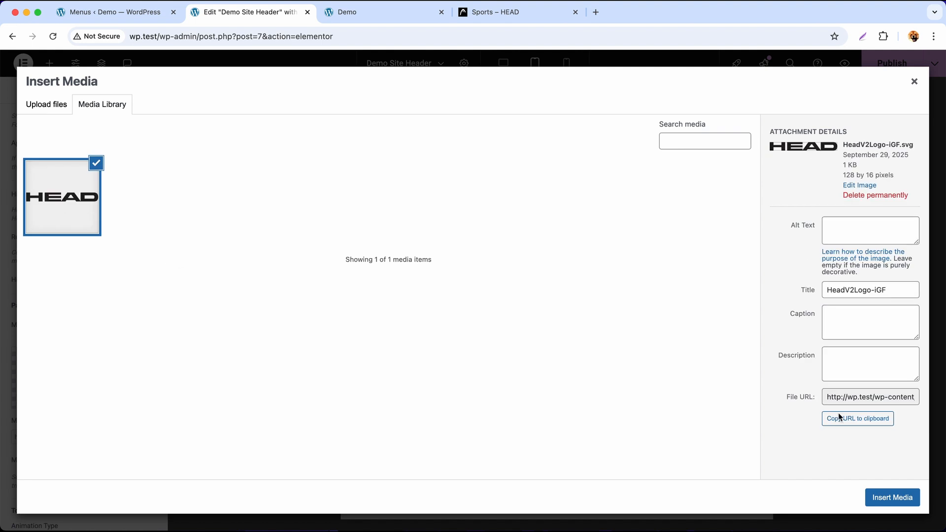
click(902, 498)
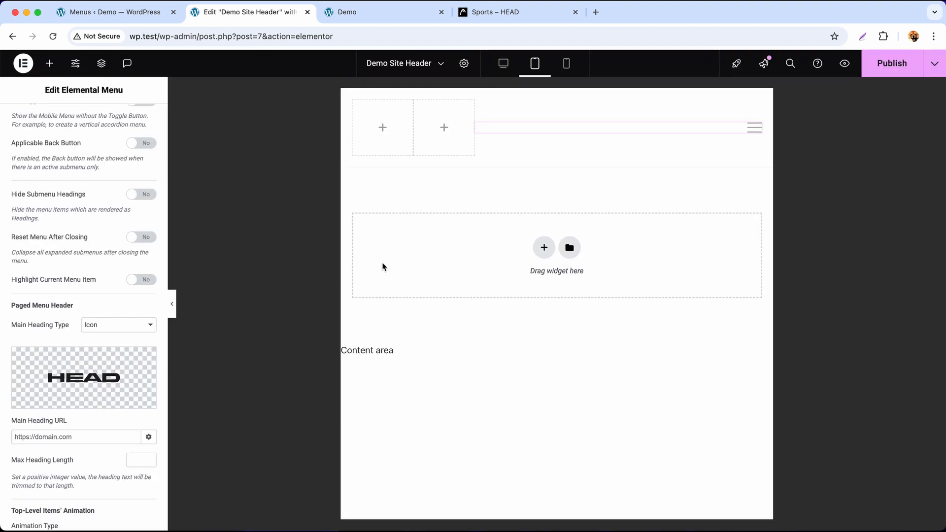
click(748, 130)
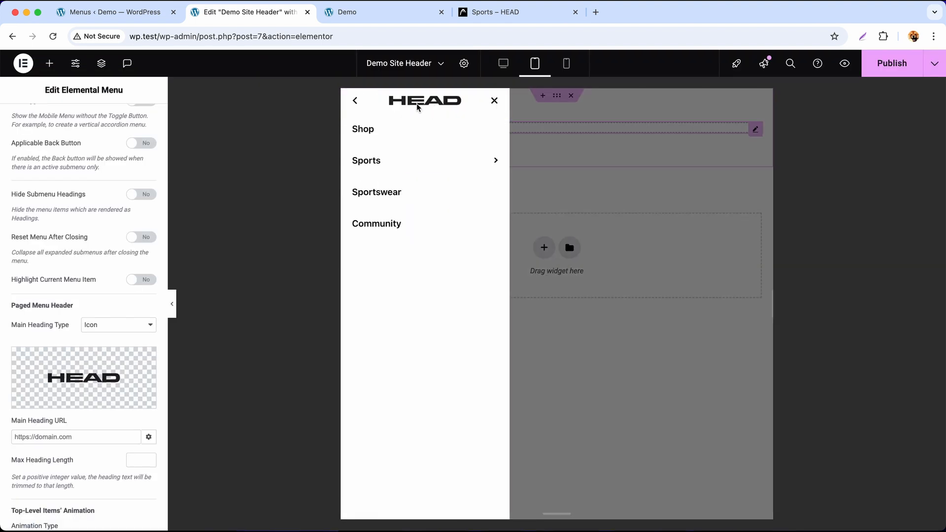
Link the paged menu's main heading to the URL "/" and reopen the menu in the preview
click(78, 437)
text(/)
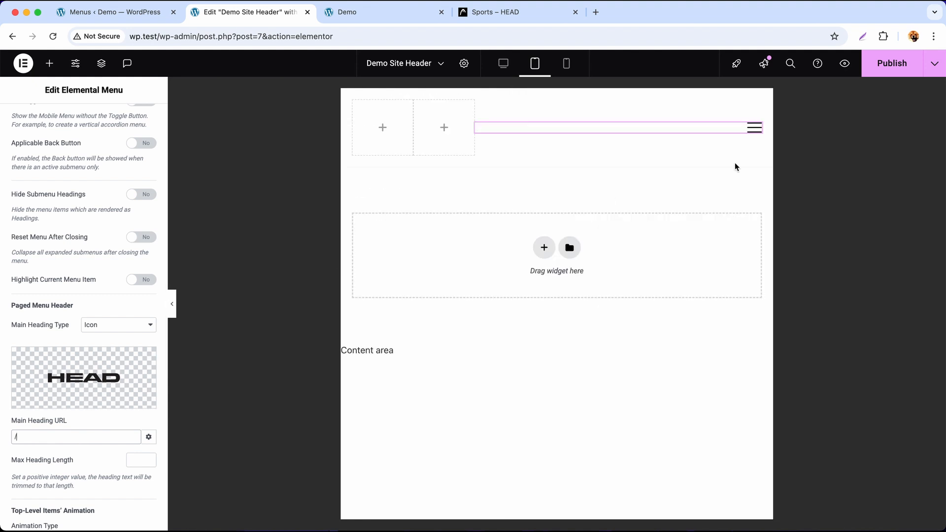
click(753, 129)
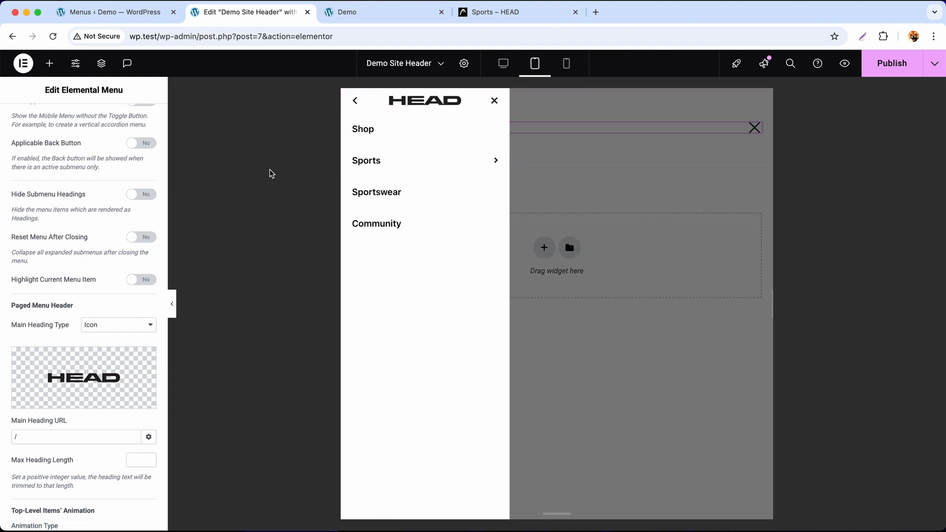
Set the typography weight of the mobile menu's paged menu header to 700 (Bold)
scroll(85, 446, down, 1)
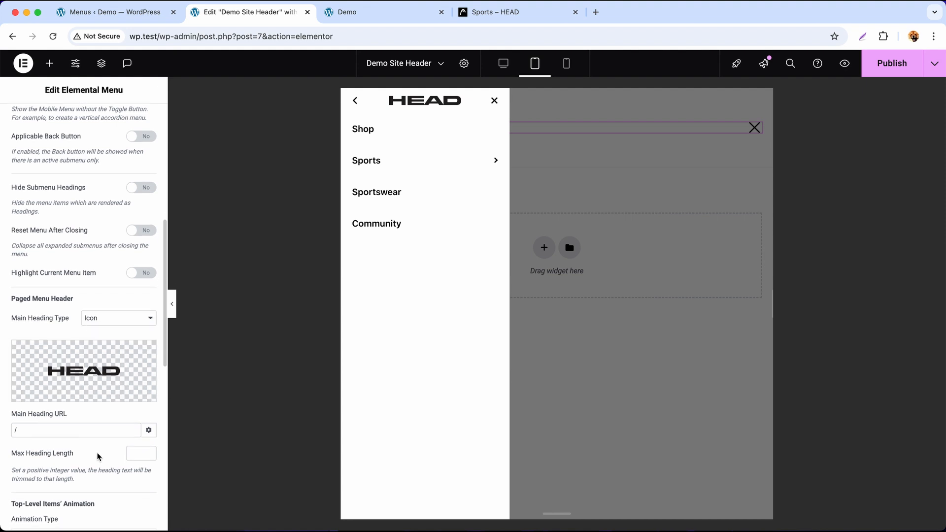
scroll(89, 152, up, 10)
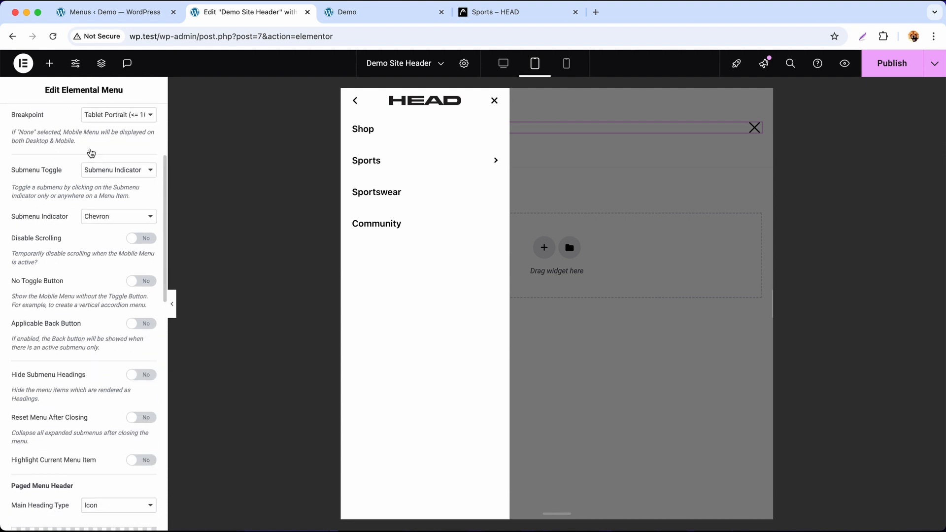
click(81, 120)
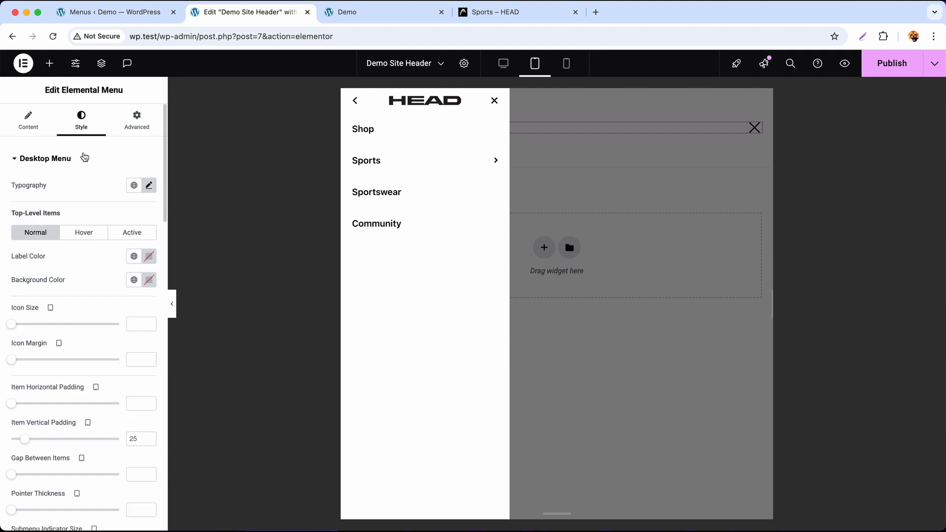
click(77, 163)
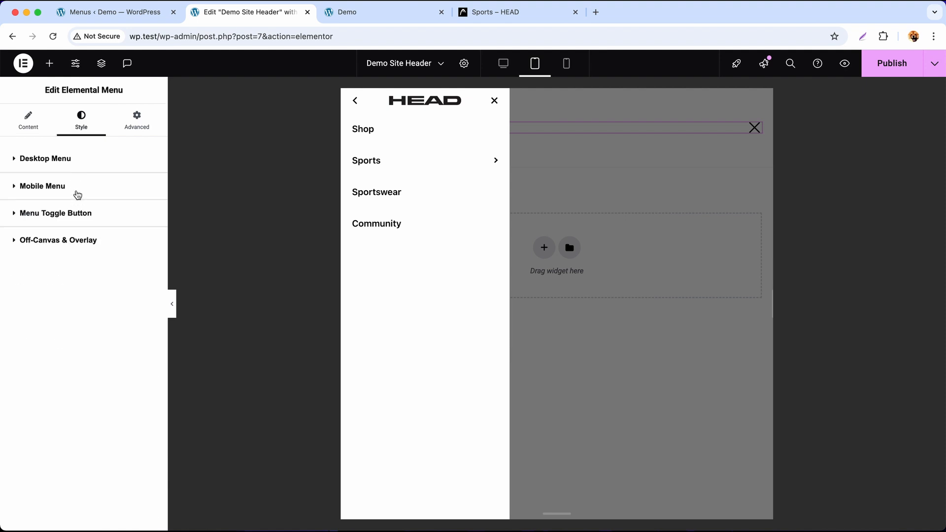
click(78, 187)
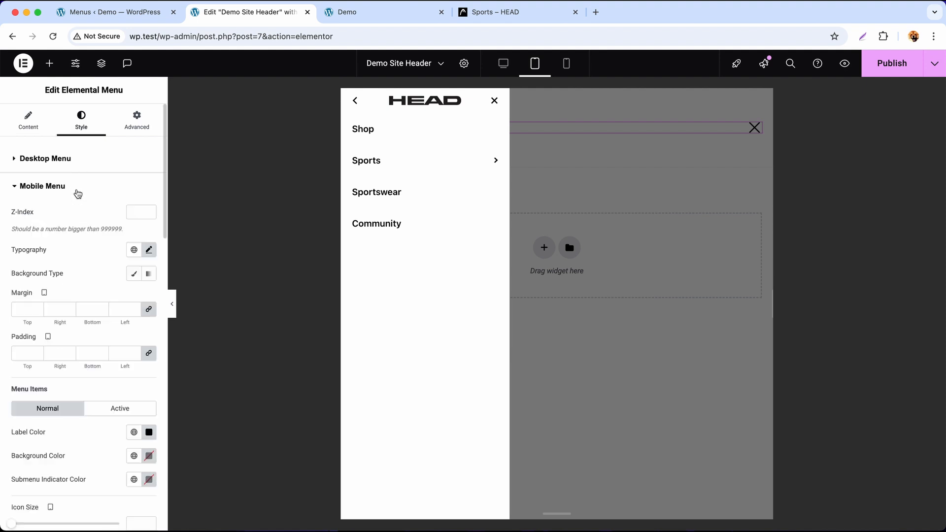
scroll(71, 286, down, 6)
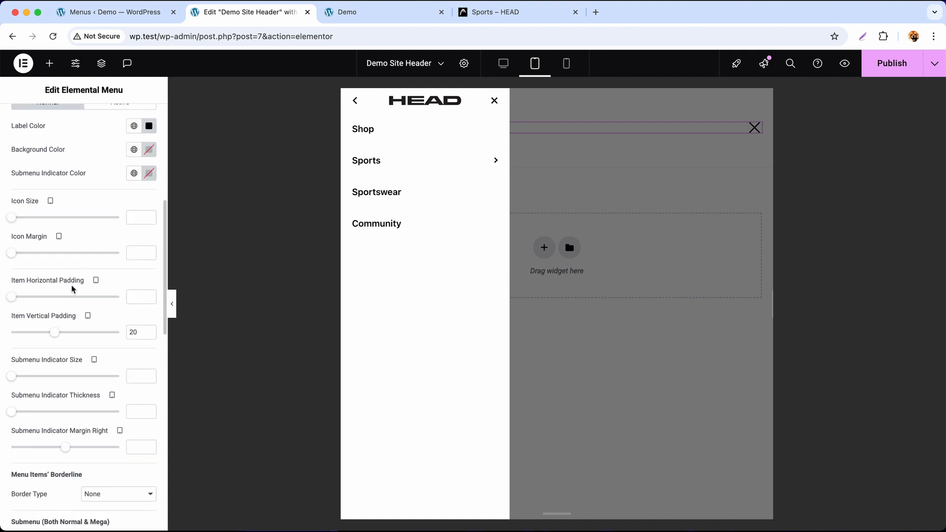
scroll(72, 289, down, 2)
scroll(71, 289, down, 8)
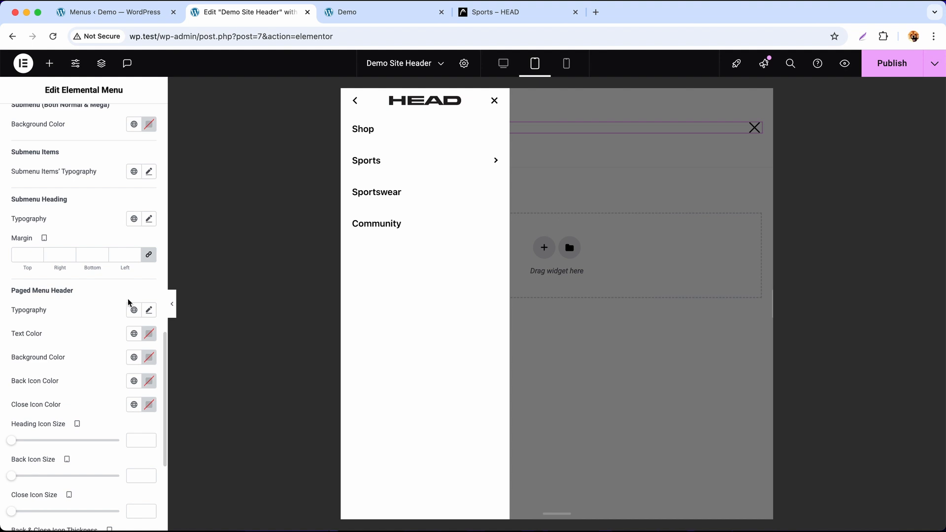
click(148, 310)
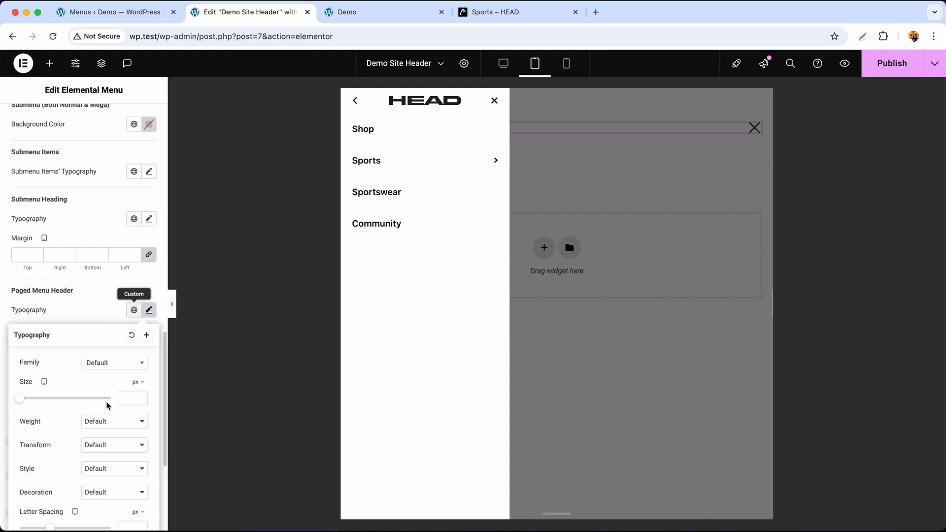
click(109, 422)
click(112, 385)
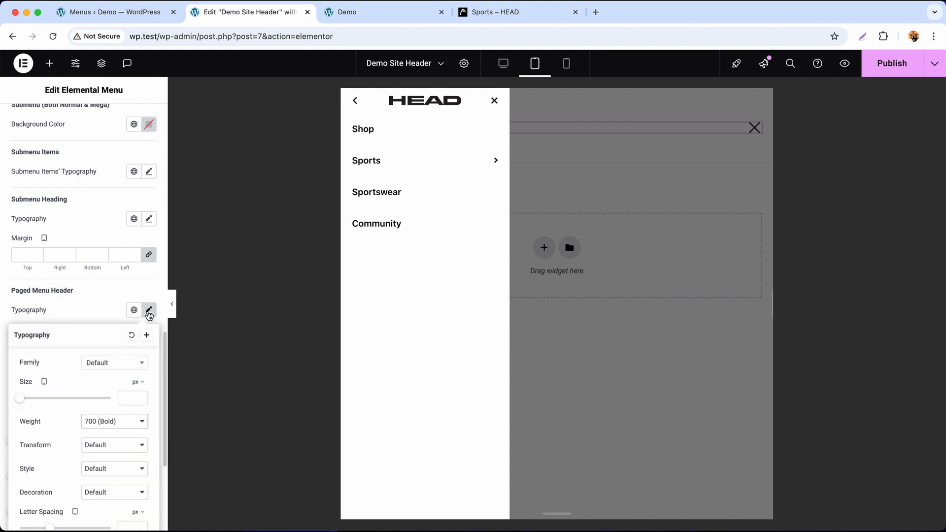
click(149, 312)
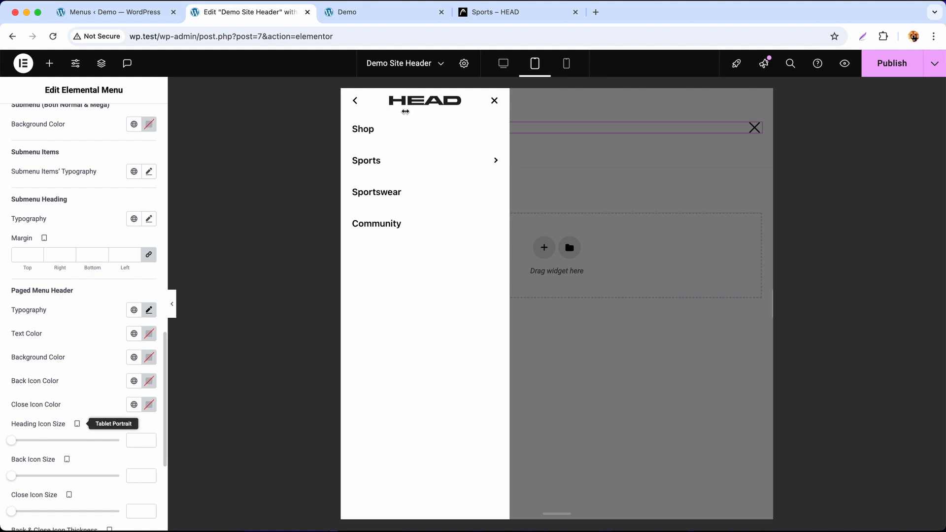
Set the paged menu header's heading icon size to 100 and publish the header
click(129, 440)
text(100)
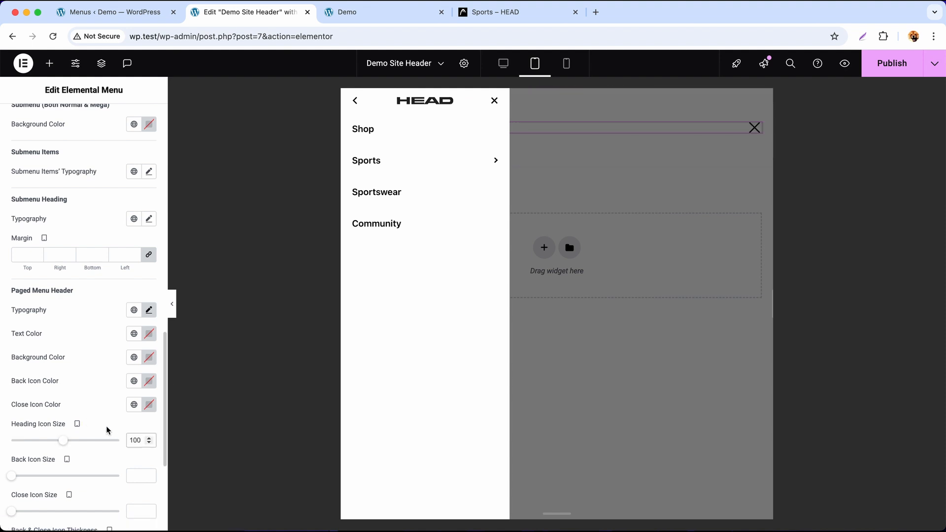
scroll(84, 508, down, 1)
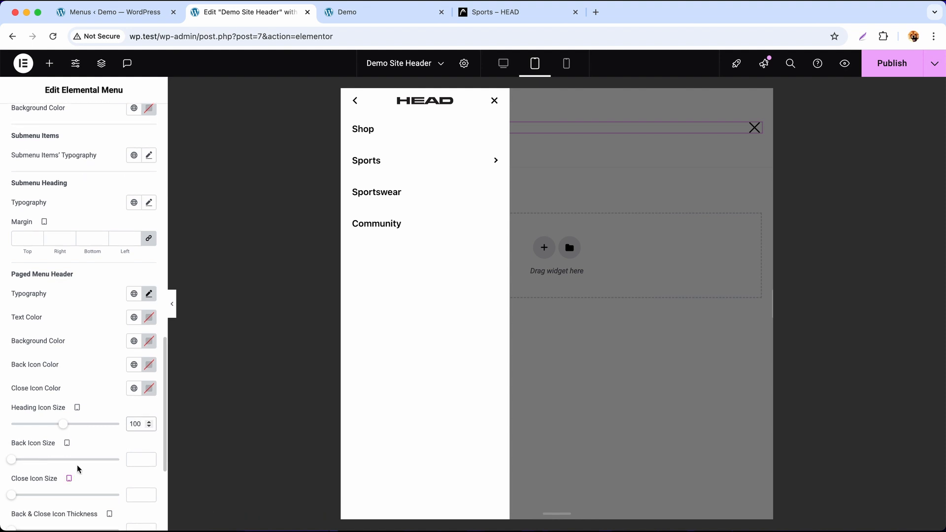
click(884, 73)
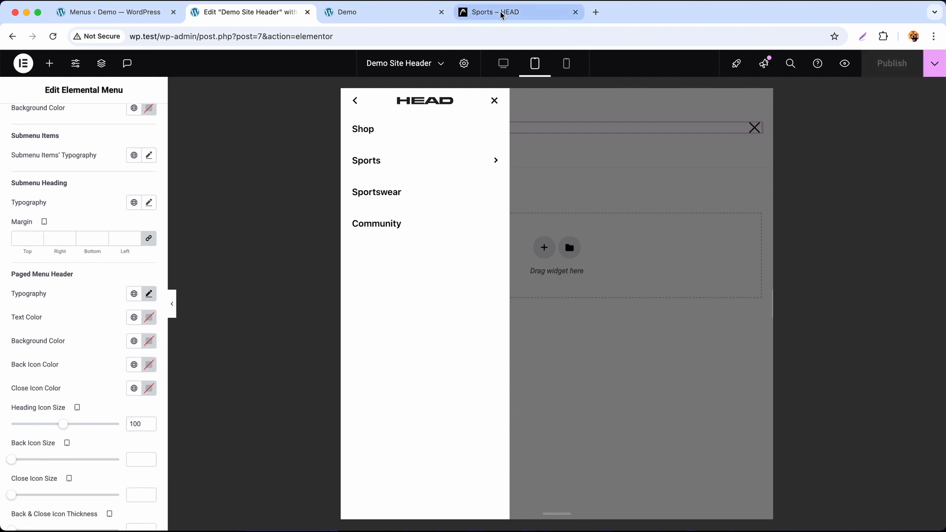
Reload the demo site in the emulated mobile view and open its mobile menu
click(390, 13)
click(52, 36)
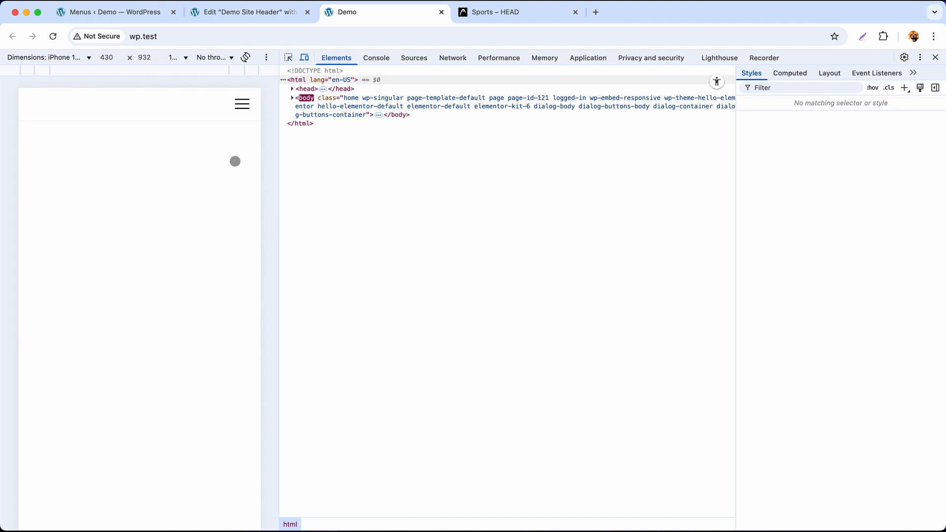
click(242, 104)
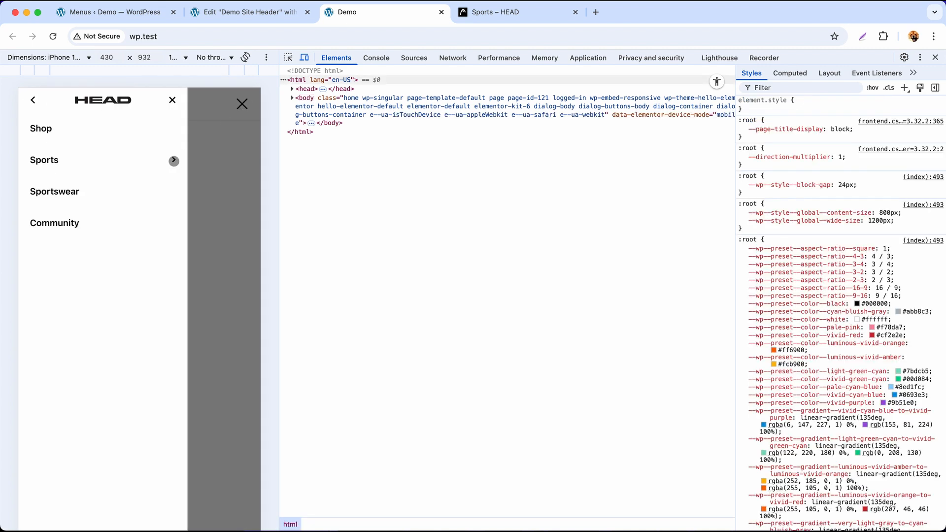
Browse the demo site's paged mobile menu through Sports, Tennis, Stories and Padel, and go back to its main page
click(173, 161)
click(171, 142)
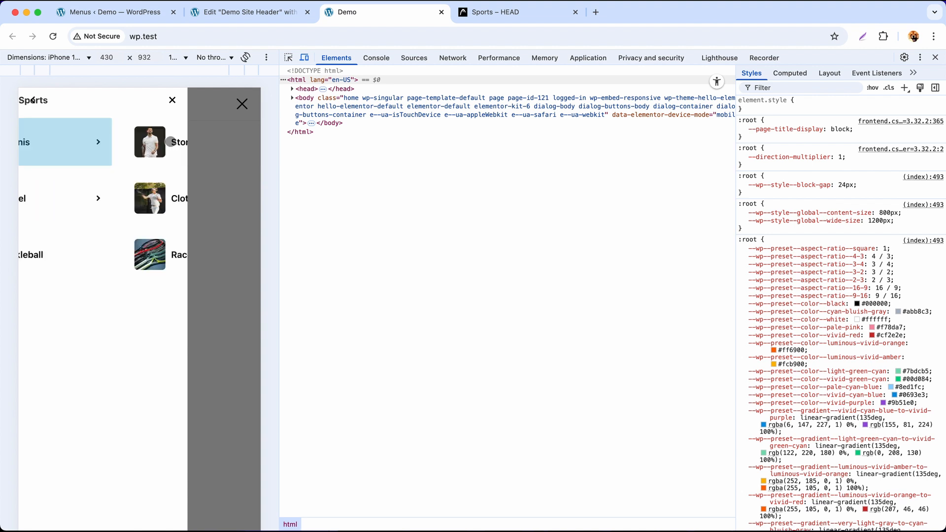
click(168, 143)
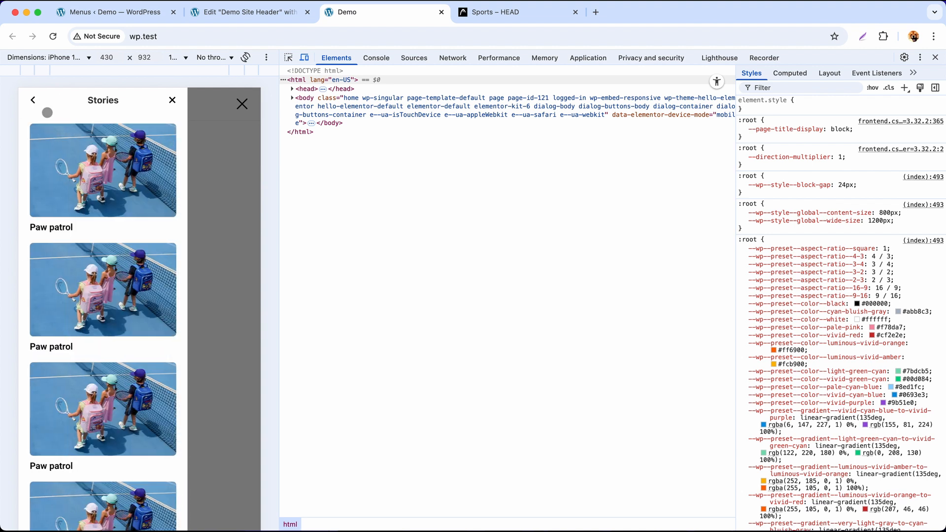
click(33, 100)
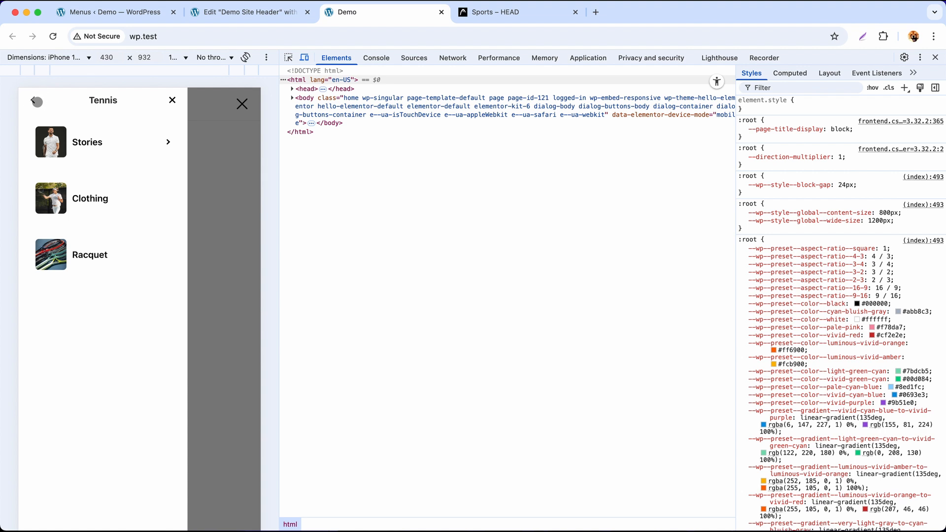
click(35, 100)
click(167, 200)
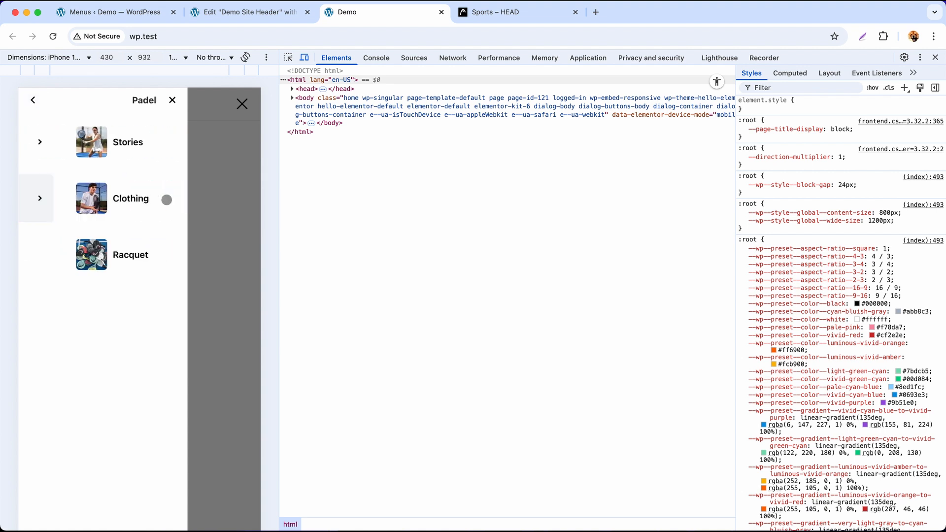
click(33, 101)
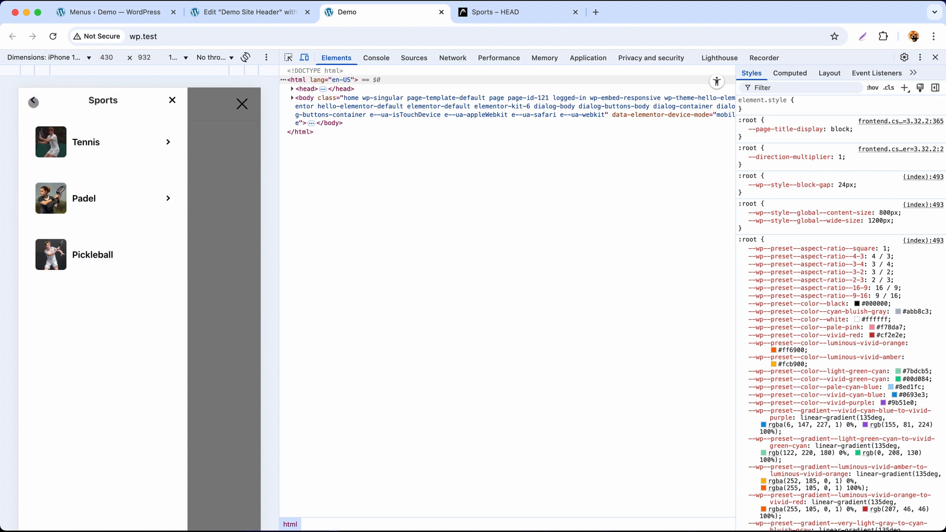
click(33, 101)
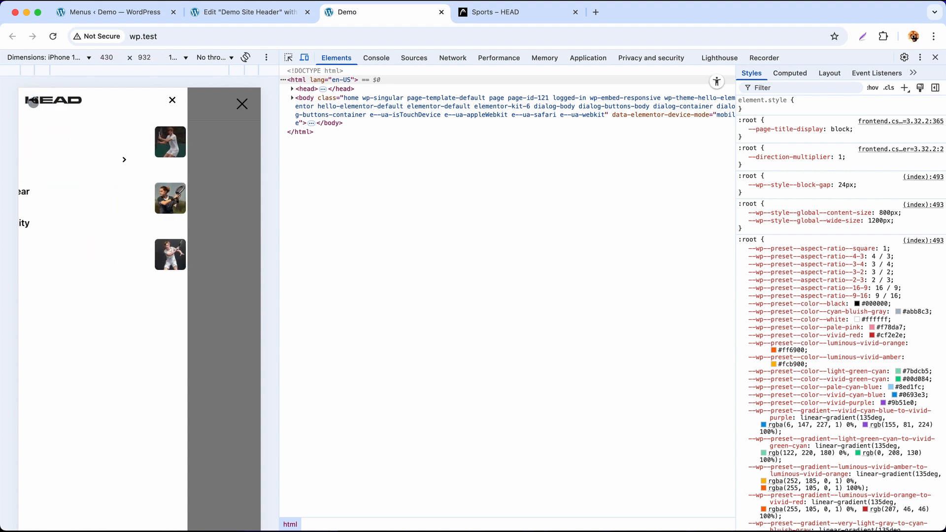
Compare the main page of the demo's mobile menu, including its back arrow, with the HEAD site's mobile menu
click(542, 15)
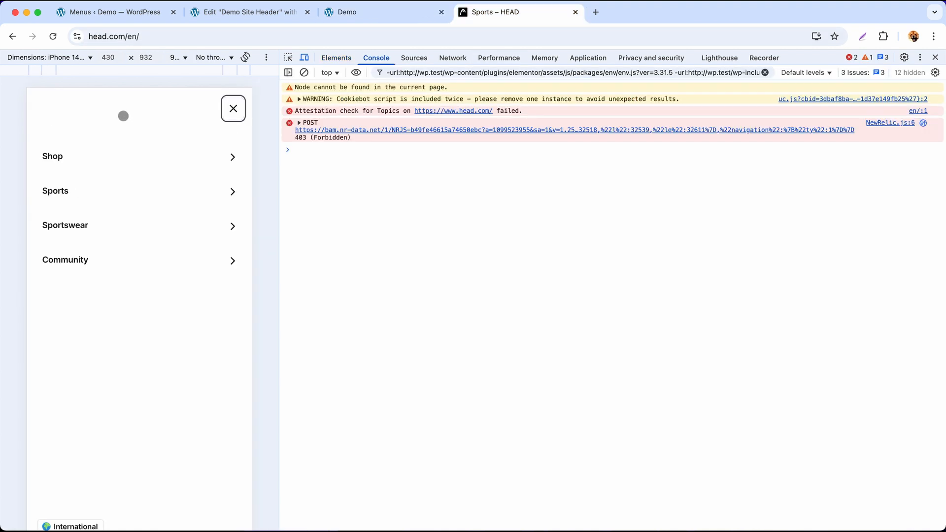
click(382, 13)
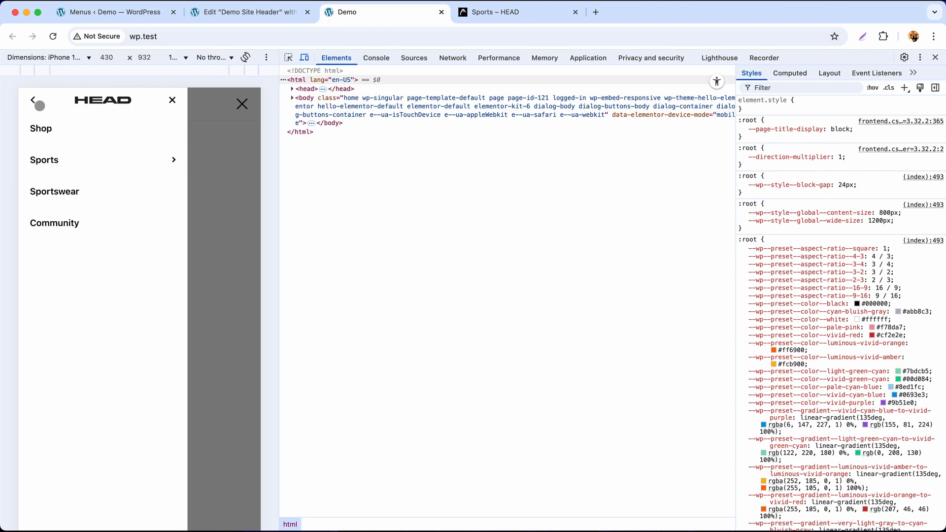
click(488, 13)
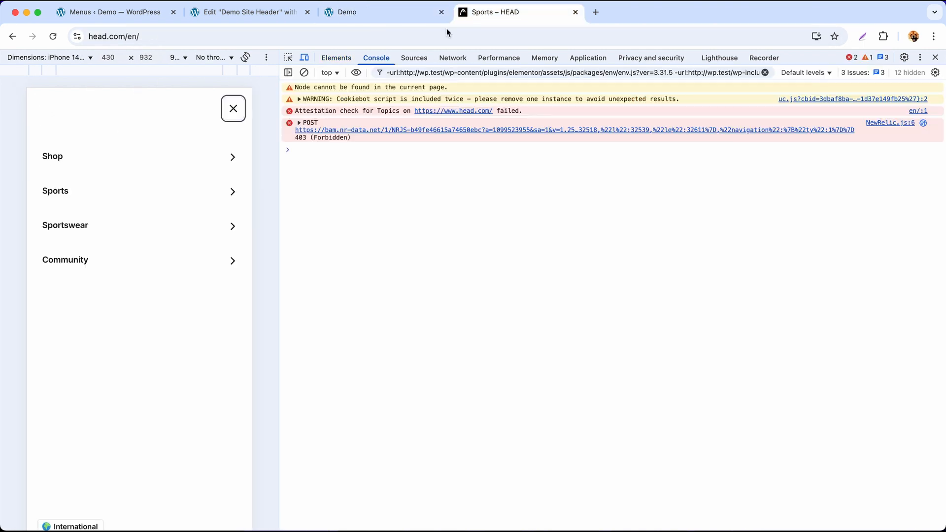
Enable Applicable Back Button for the mobile menu in the Demo Site Header editor, reopen the menu in the preview and publish the header
click(223, 20)
scroll(87, 164, up, 15)
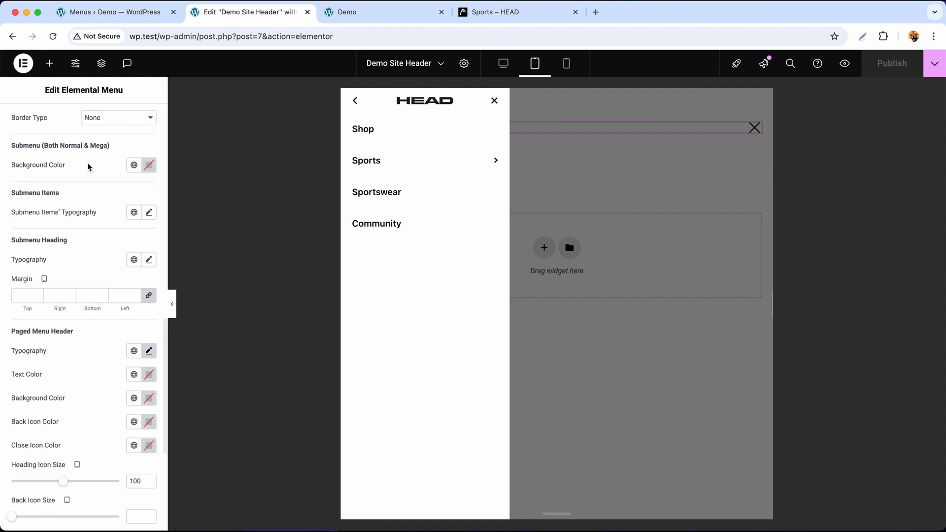
scroll(81, 160, up, 3)
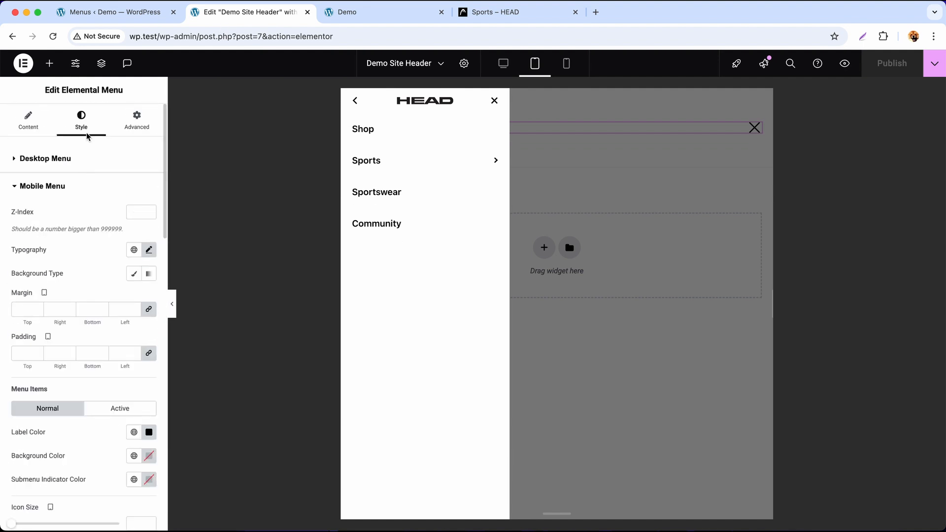
click(40, 129)
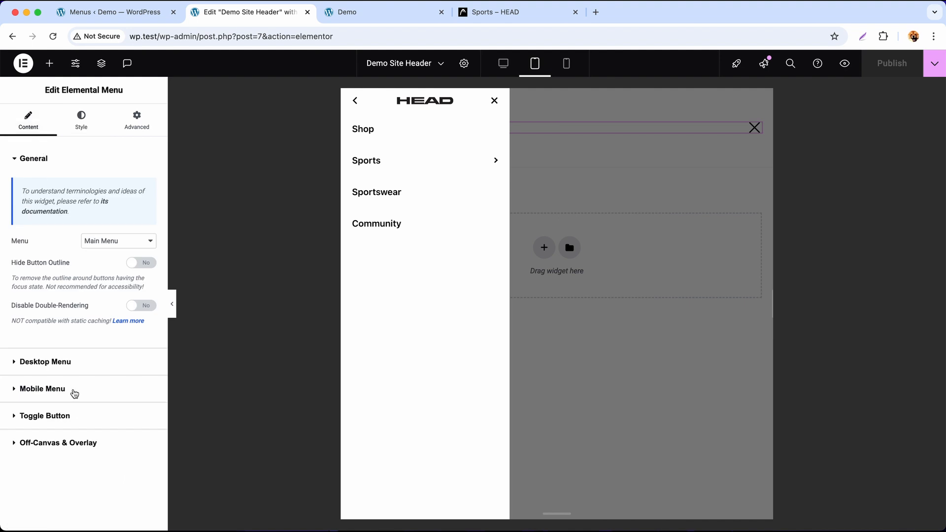
click(74, 393)
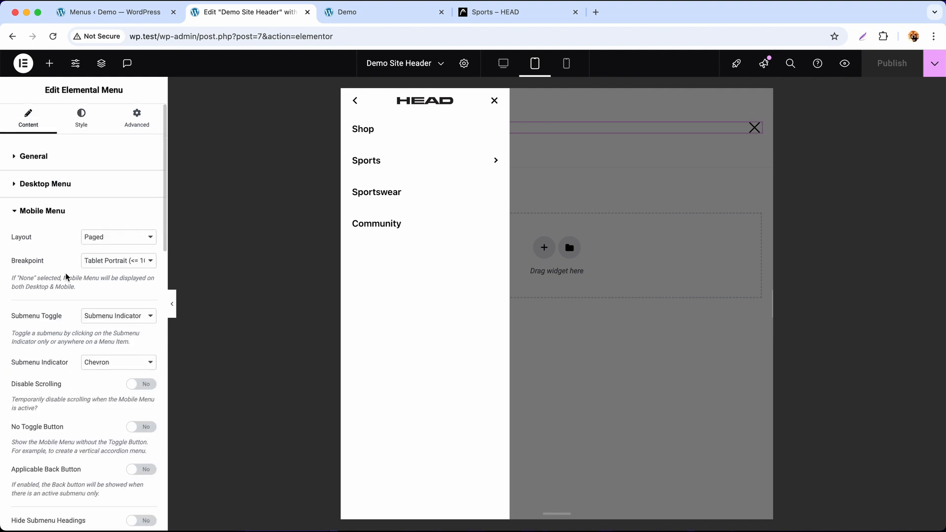
scroll(71, 308, down, 2)
scroll(71, 333, down, 2)
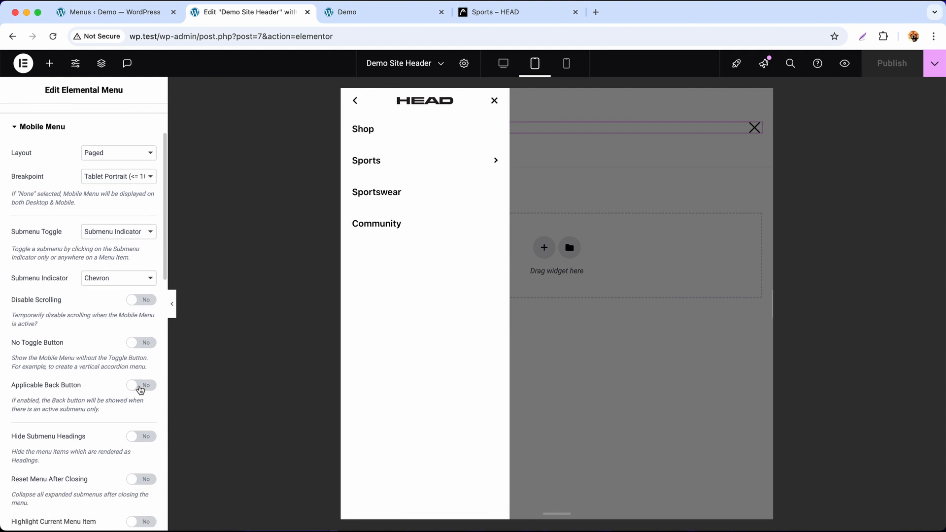
click(142, 385)
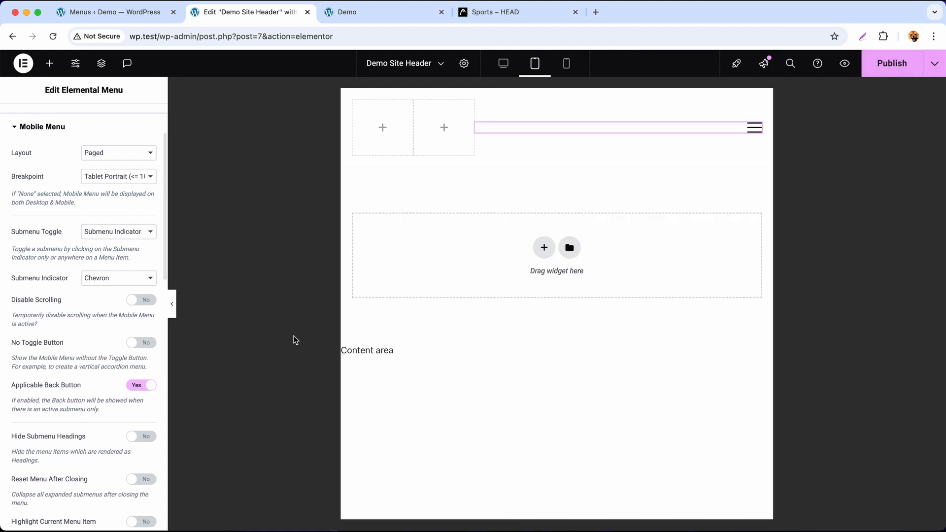
click(747, 130)
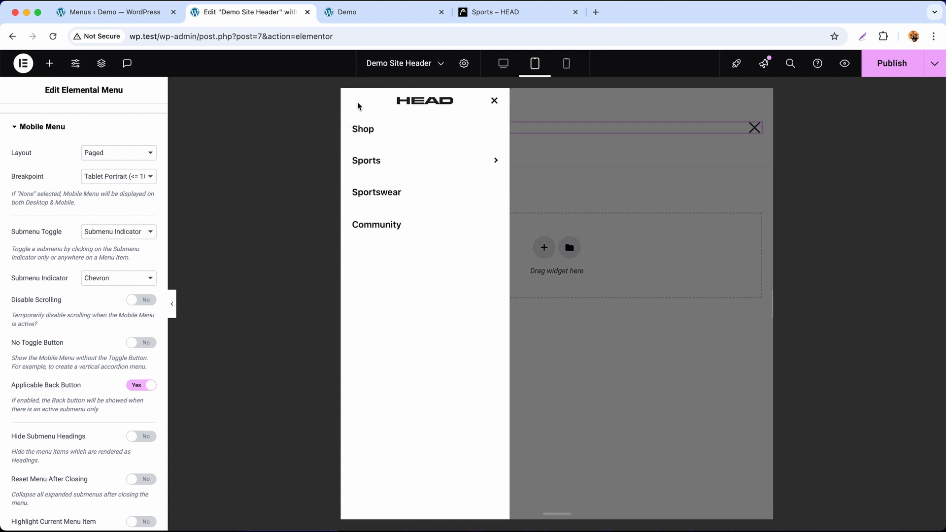
click(905, 63)
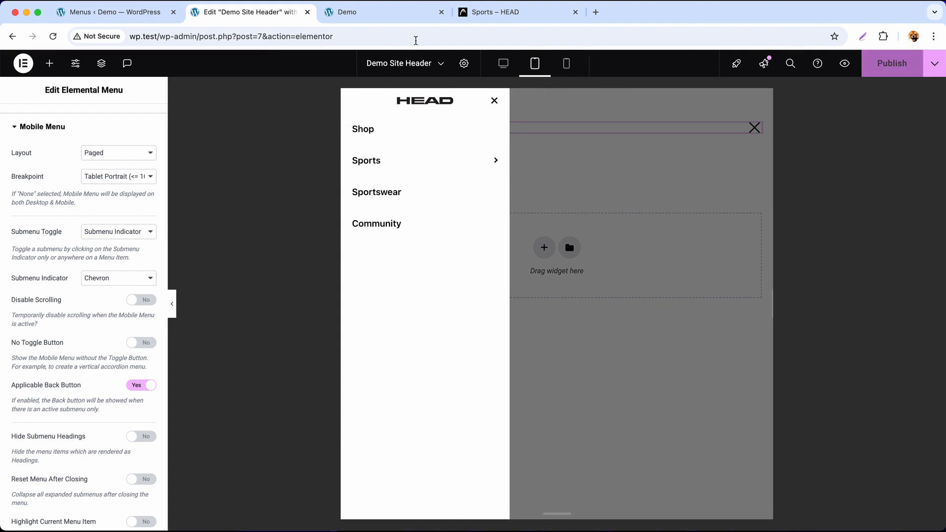
Reload the demo site in the emulated mobile view and test the mobile menu's back button from the Tennis and Sports pages
click(378, 18)
click(52, 36)
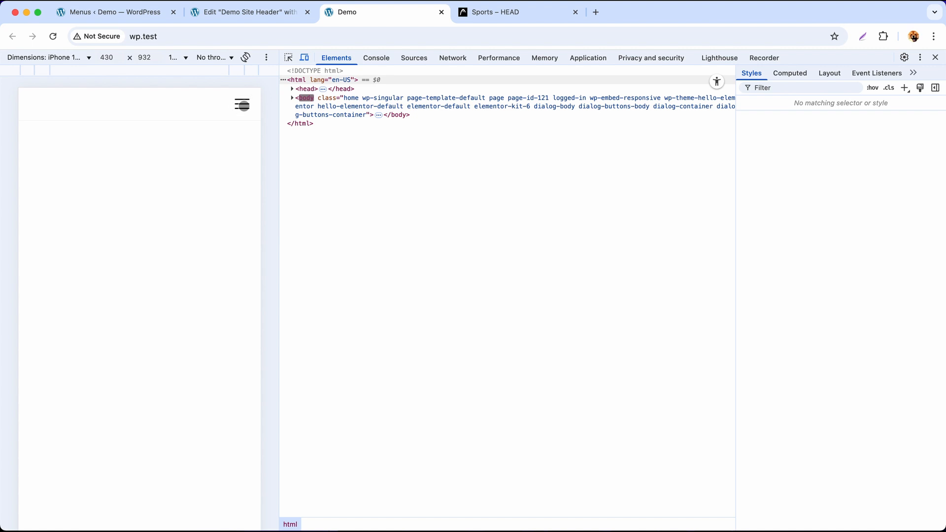
click(242, 104)
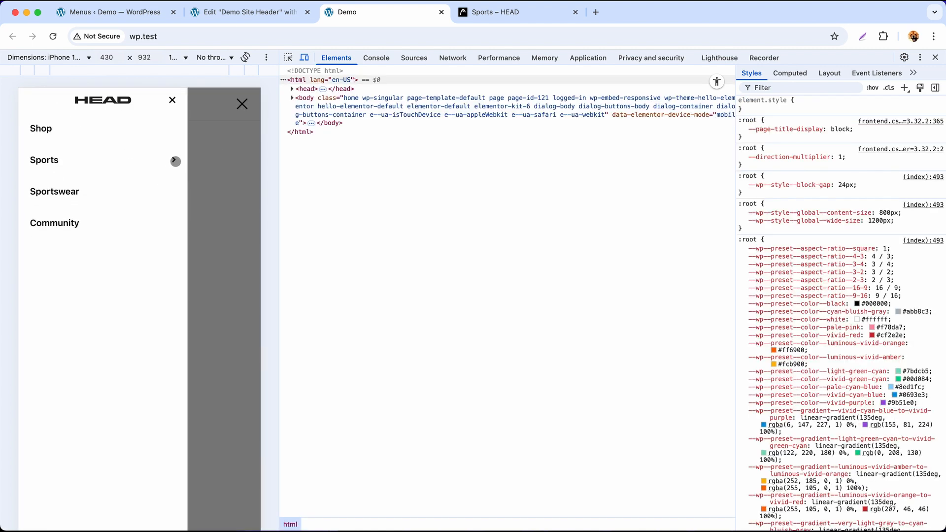
click(174, 159)
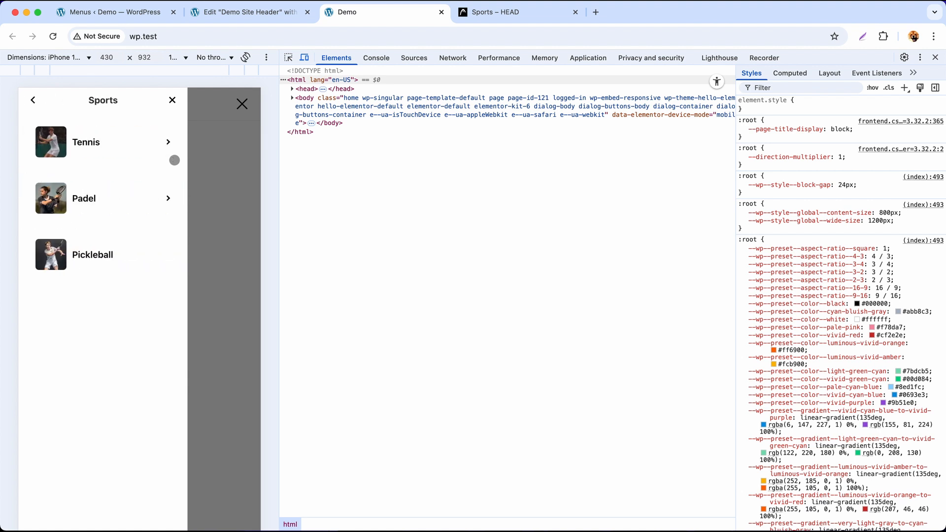
click(170, 142)
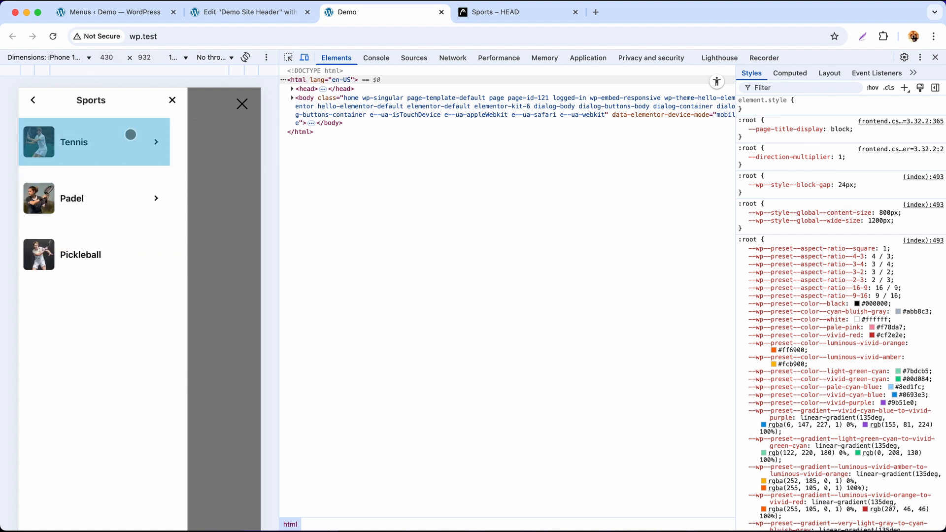
click(34, 102)
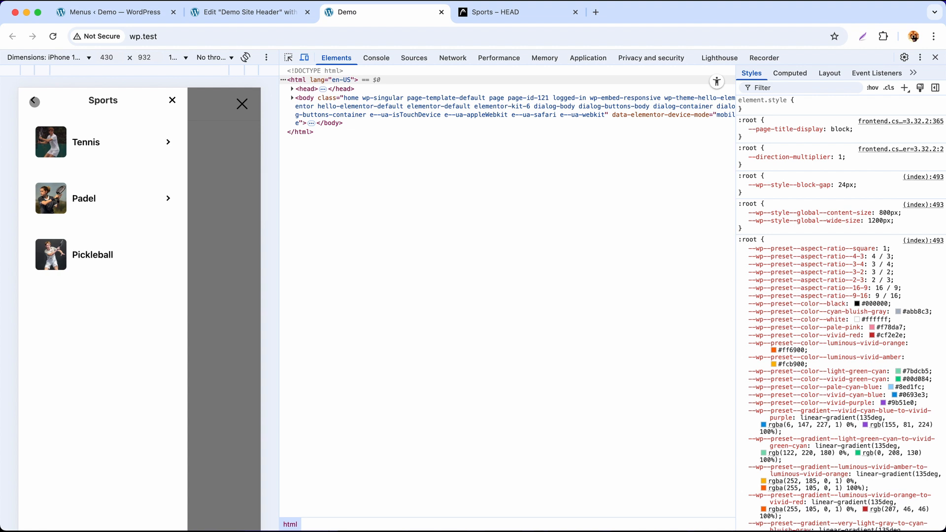
click(36, 102)
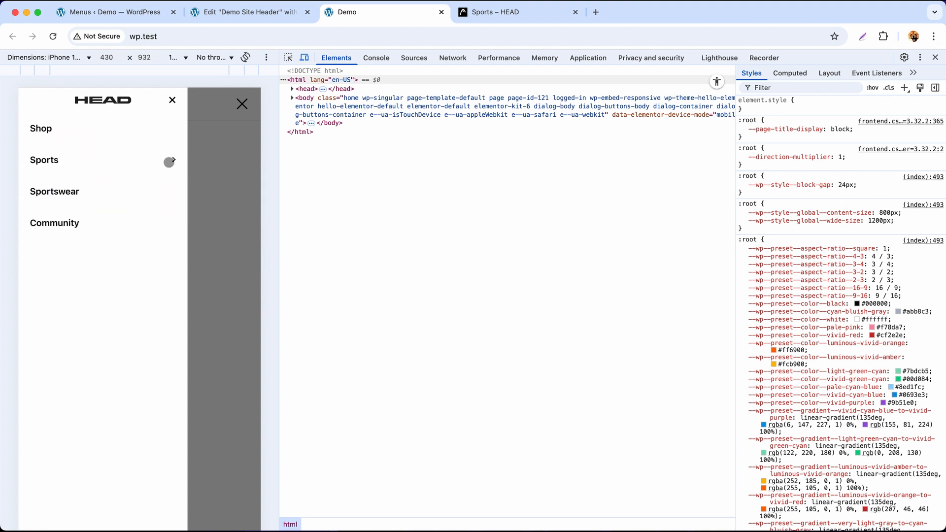
click(177, 159)
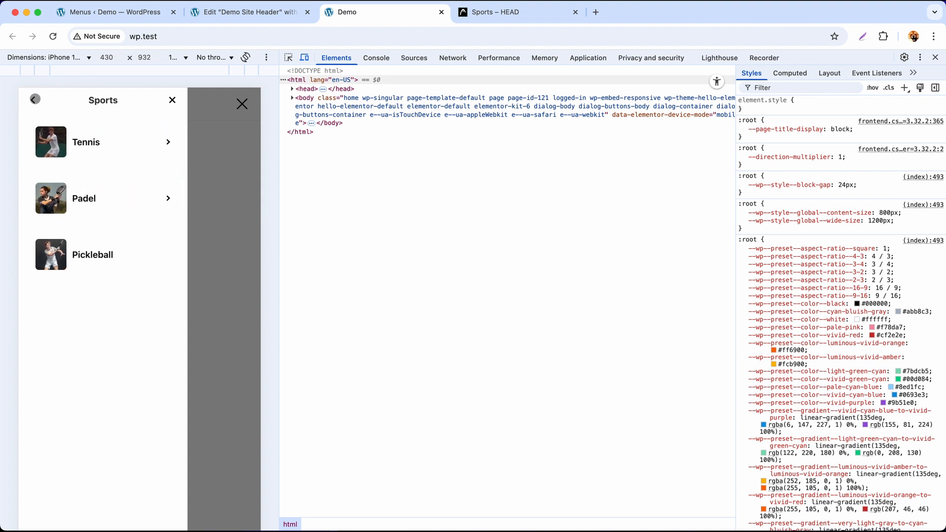
click(34, 102)
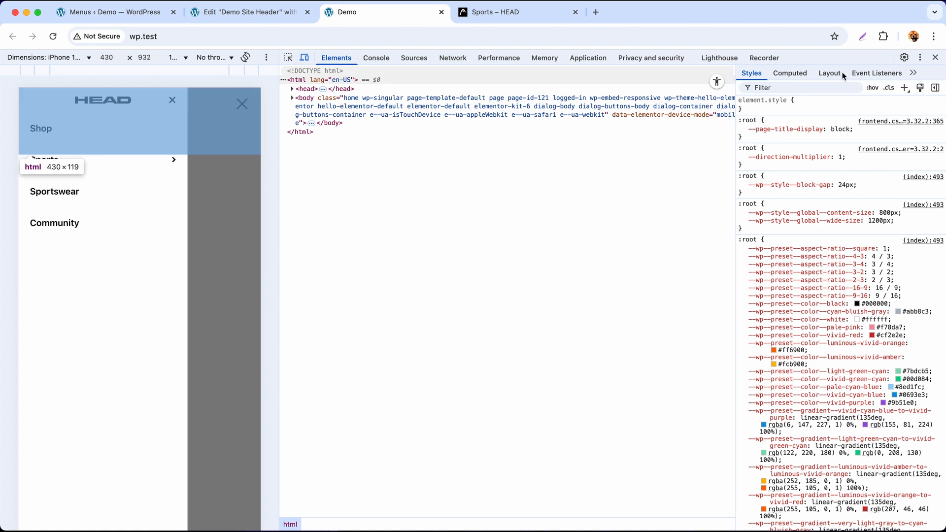
Close the developer tools to return to the desktop view and open the Sports mega submenu
click(935, 58)
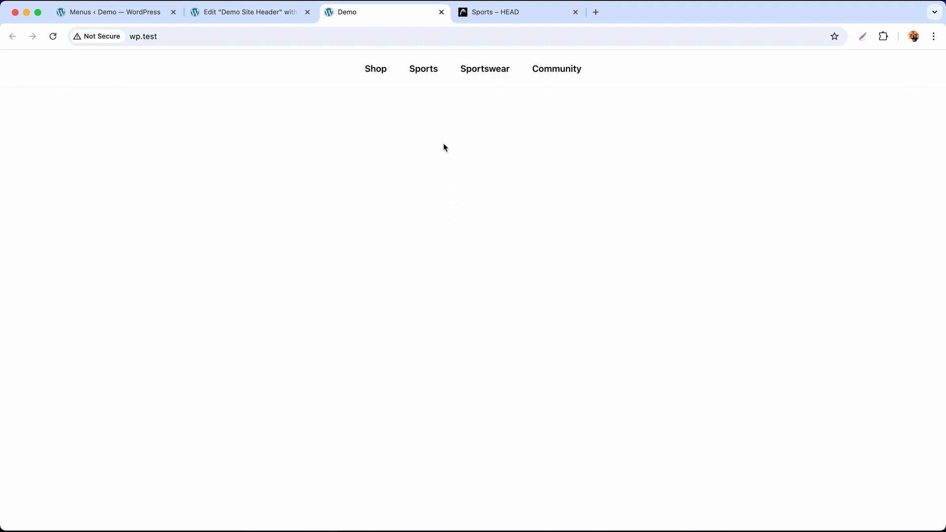
mouse_move(426, 79)
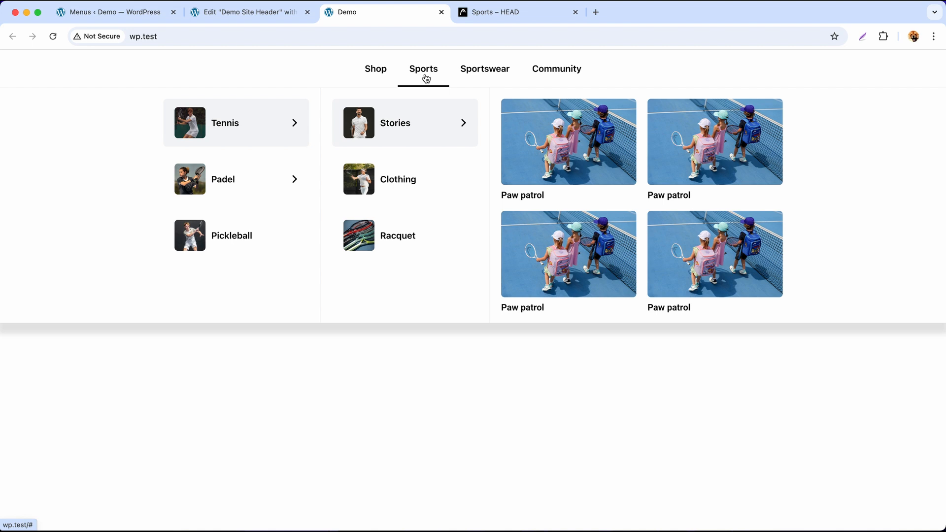